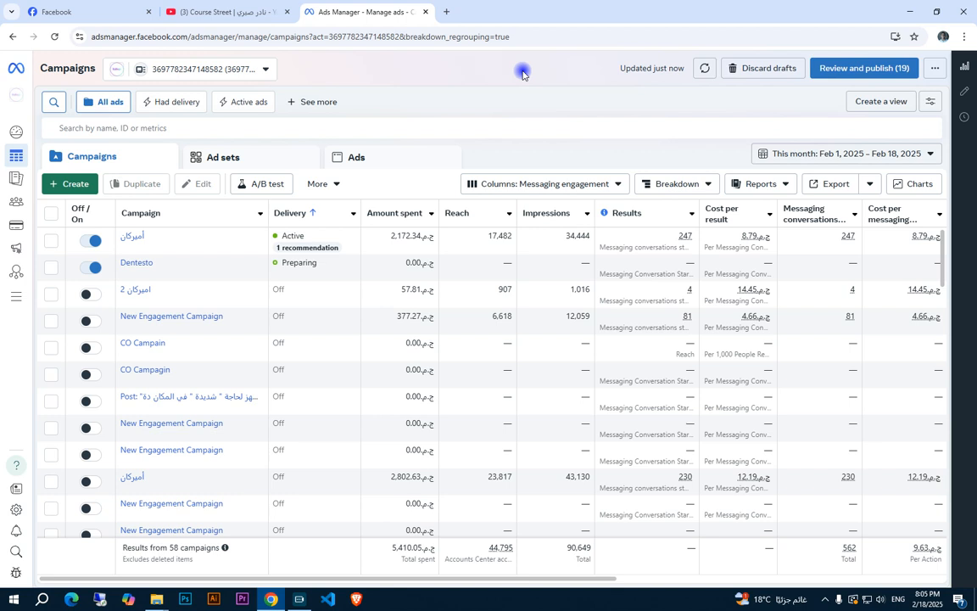
# Create a new auction campaign with the Engagement objective
pyautogui.click(73, 184)
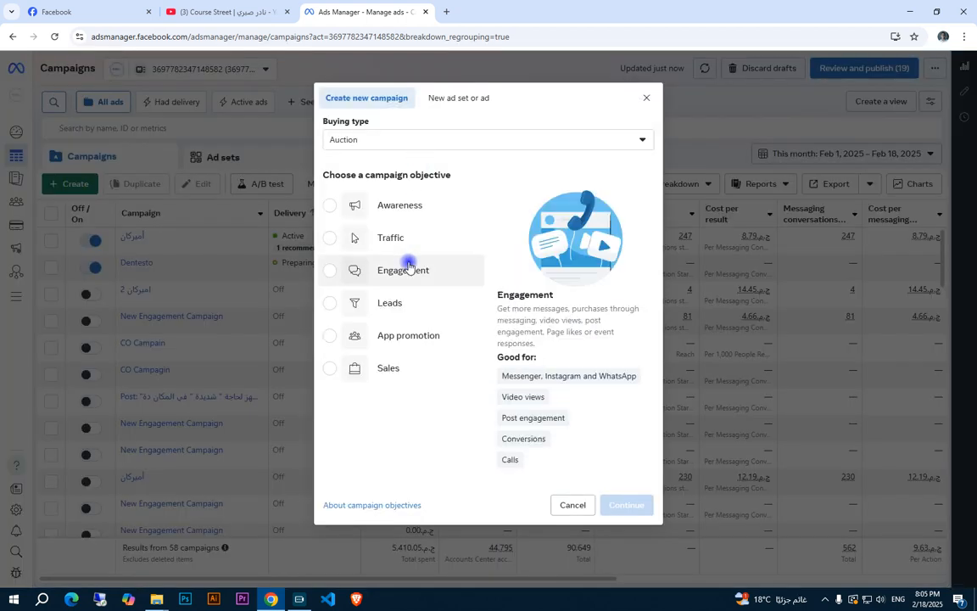
pyautogui.click(408, 268)
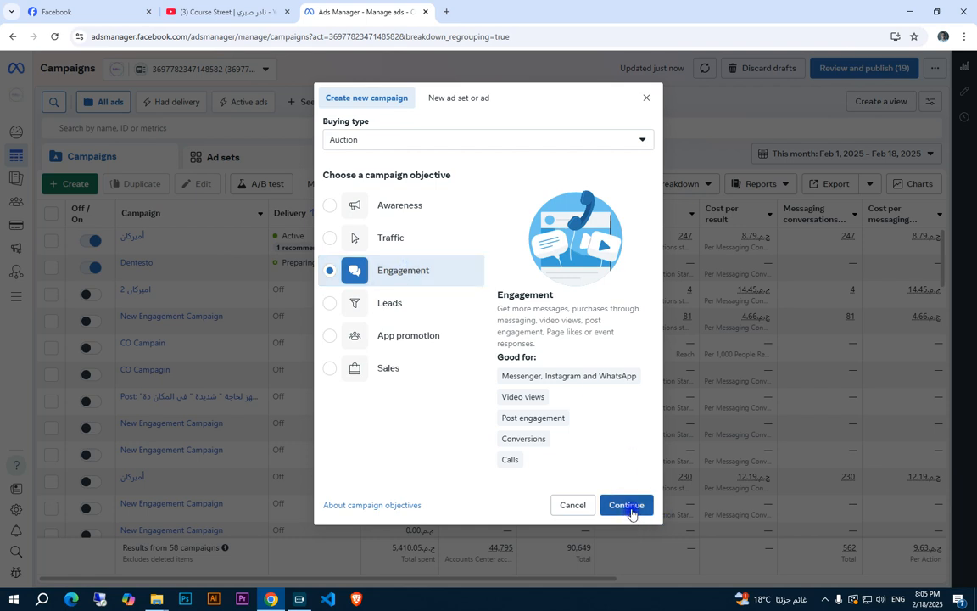
pyautogui.click(628, 504)
pyautogui.click(614, 407)
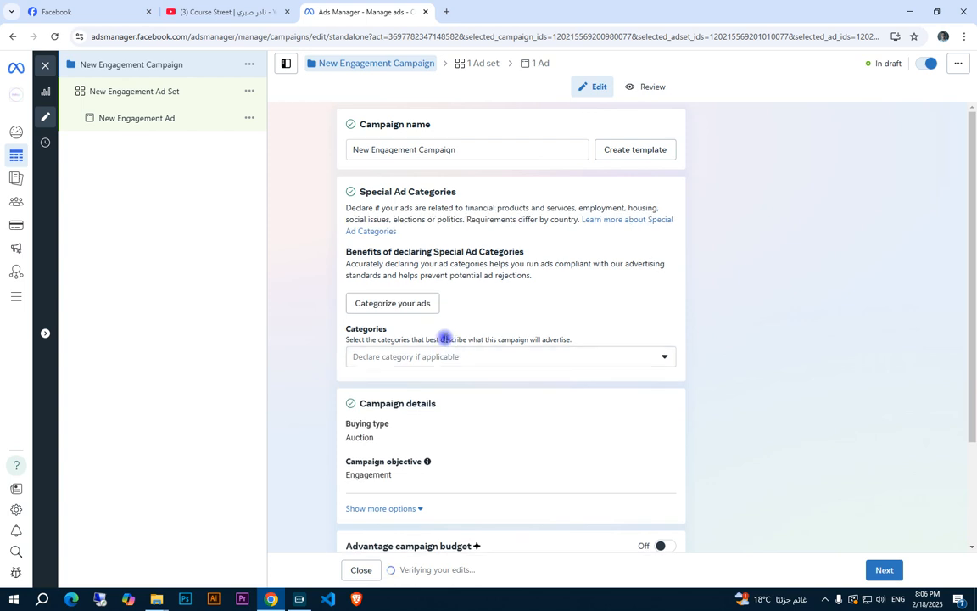
# Rename the new campaign as American Cake House
pyautogui.click(163, 64)
pyautogui.hotkey('ctrl', 'a')
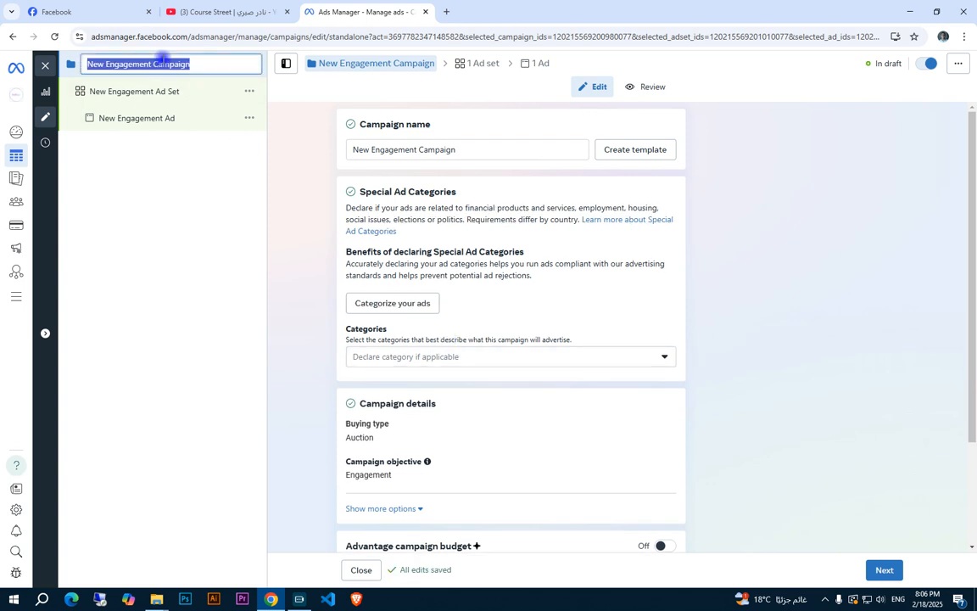
pyautogui.write('Ame')
pyautogui.press('BackSpace')
pyautogui.press('BackSpace')
pyautogui.write('merican Cake Hou')
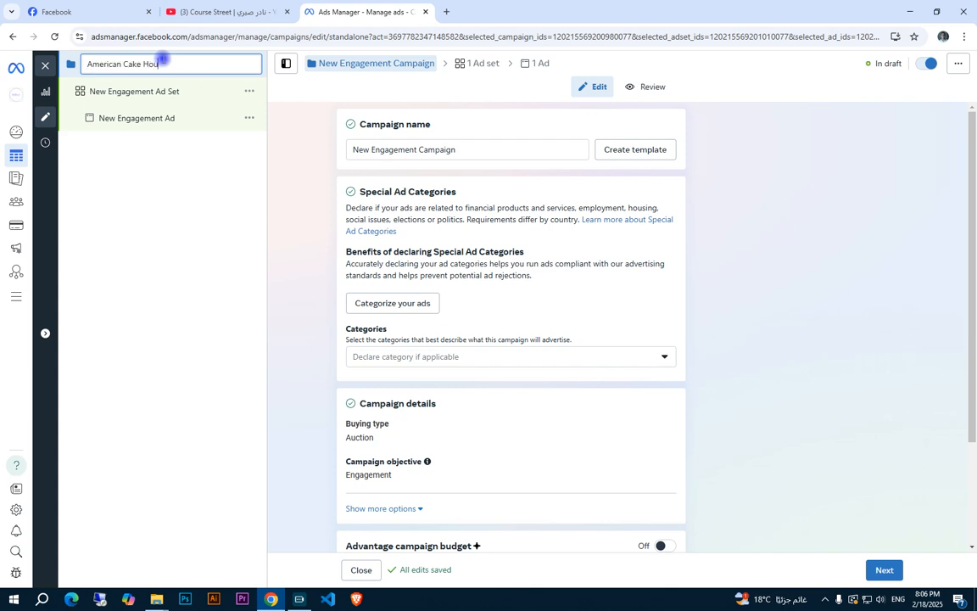
pyautogui.write('se')
pyautogui.press('Return')
# Rename the campaign's ad set as Adset 1
pyautogui.click(150, 94)
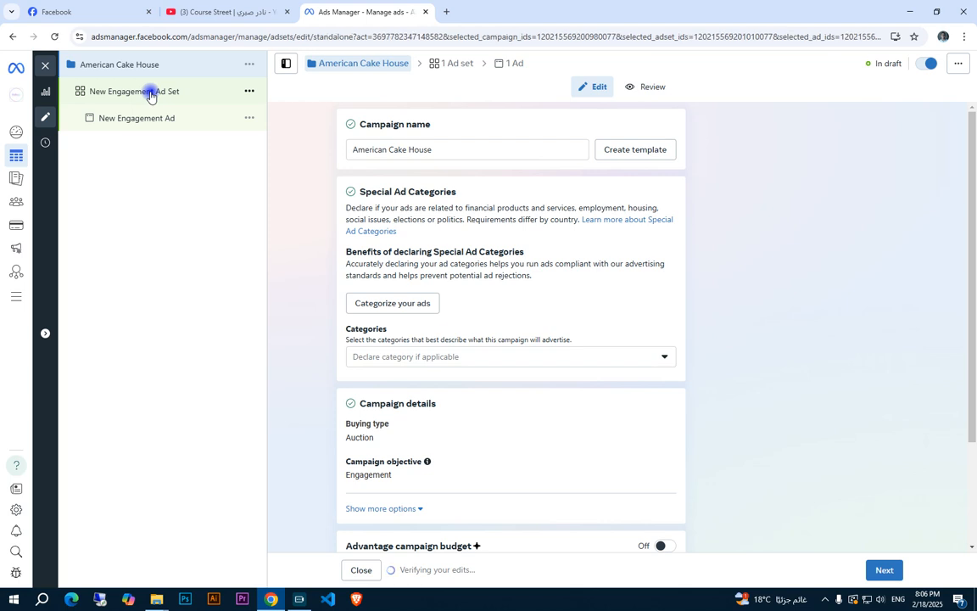
pyautogui.click(150, 92)
pyautogui.hotkey('ctrl', 'a')
pyautogui.write('Adset 1')
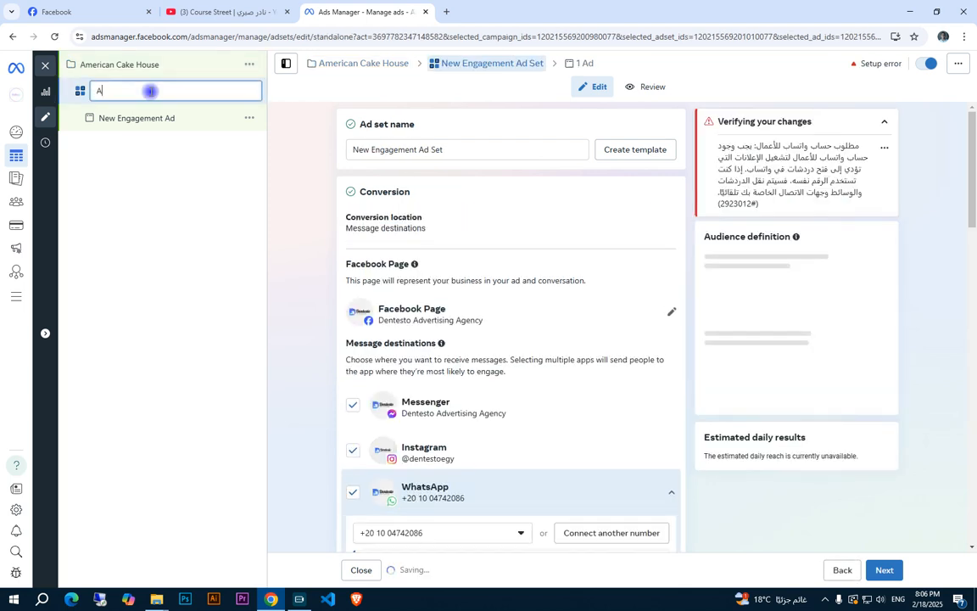
pyautogui.press('Return')
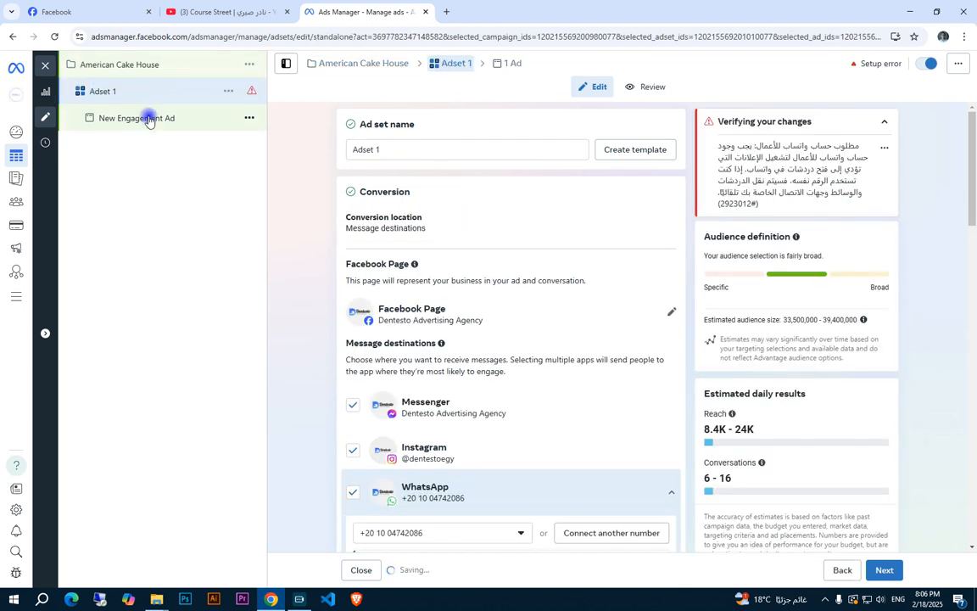
# Rename the ad under Adset 1 as Ad 1
pyautogui.click(149, 120)
pyautogui.click(149, 119)
pyautogui.hotkey('ctrl', 'a')
pyautogui.write('Ad 1')
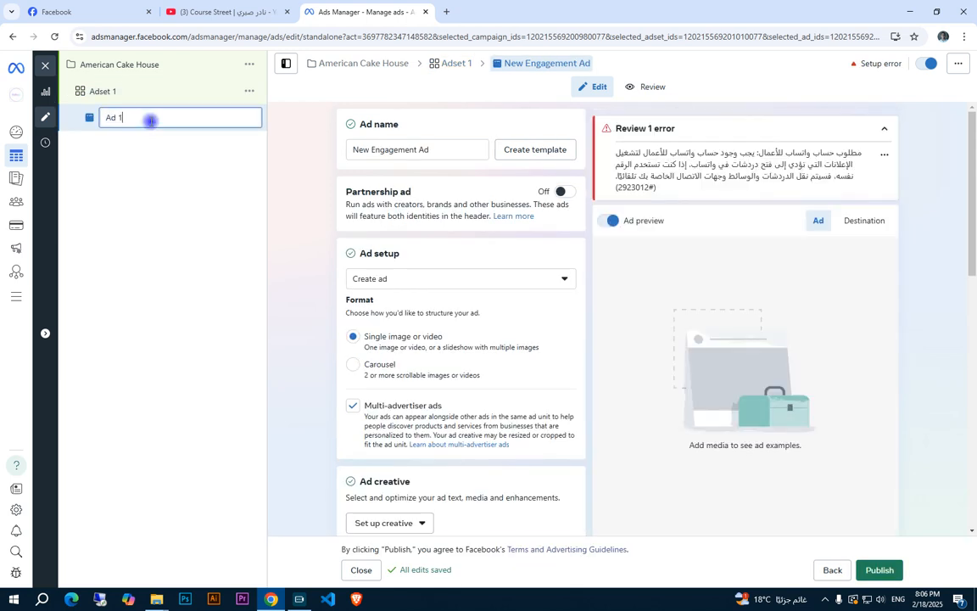
pyautogui.press('Return')
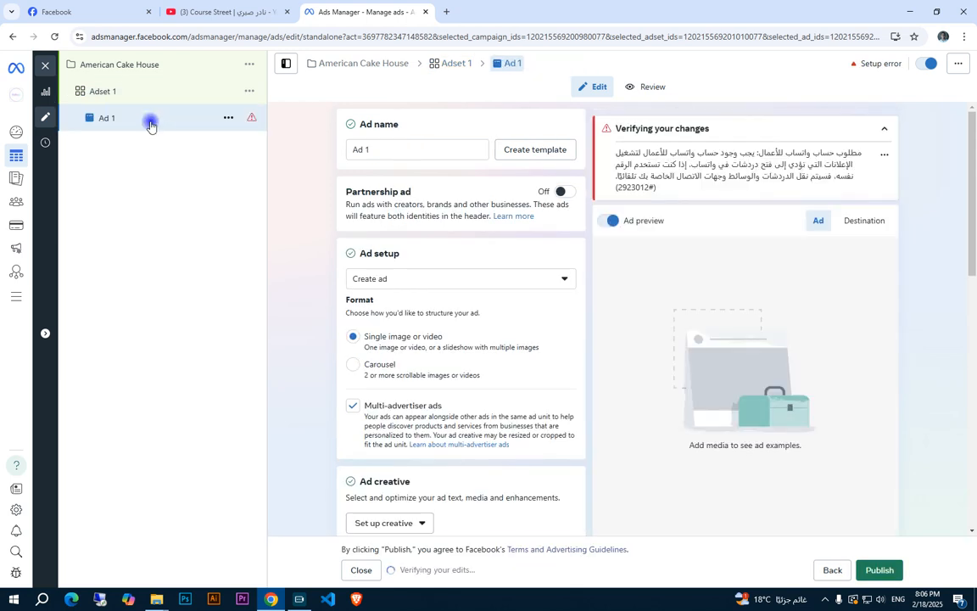
# Review the American Cake House campaign's settings, examining the Advantage campaign budget and A/B test options
pyautogui.click(162, 68)
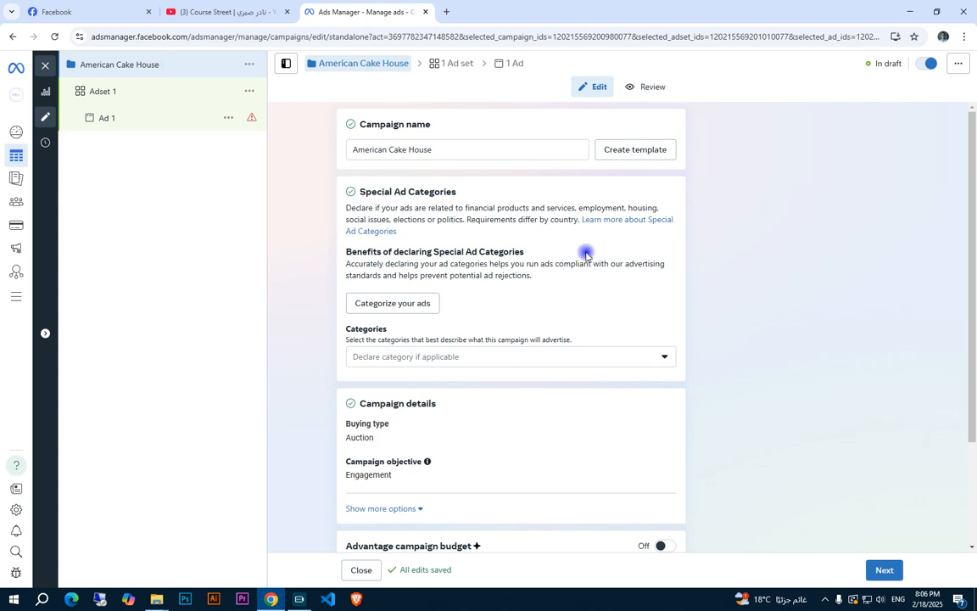
pyautogui.scroll(-2, 513, 290)
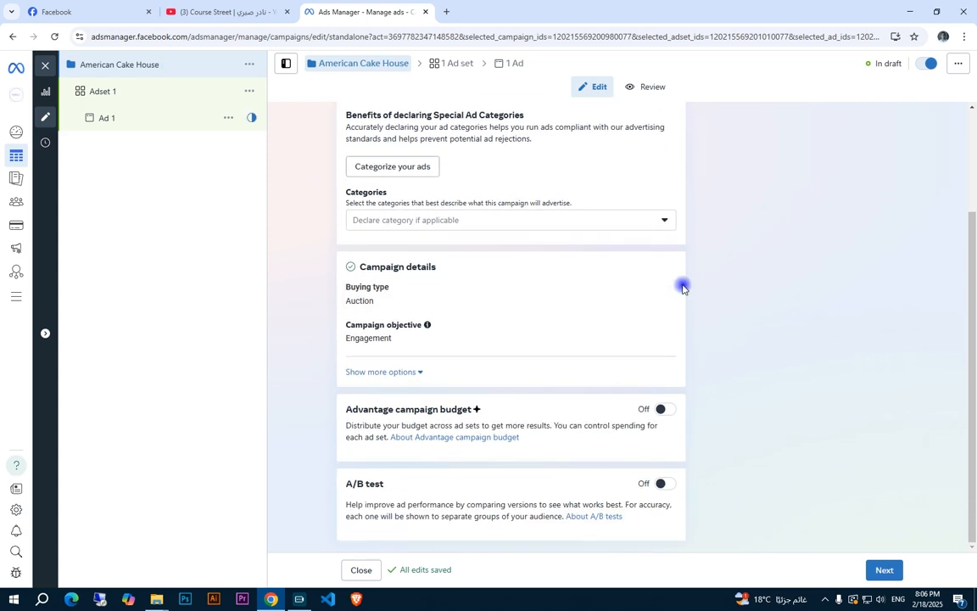
pyautogui.scroll(2, 721, 292)
pyautogui.scroll(-2, 731, 292)
pyautogui.tripleClick(433, 408)
pyautogui.moveTo(497, 407); pyautogui.dragTo(338, 408)
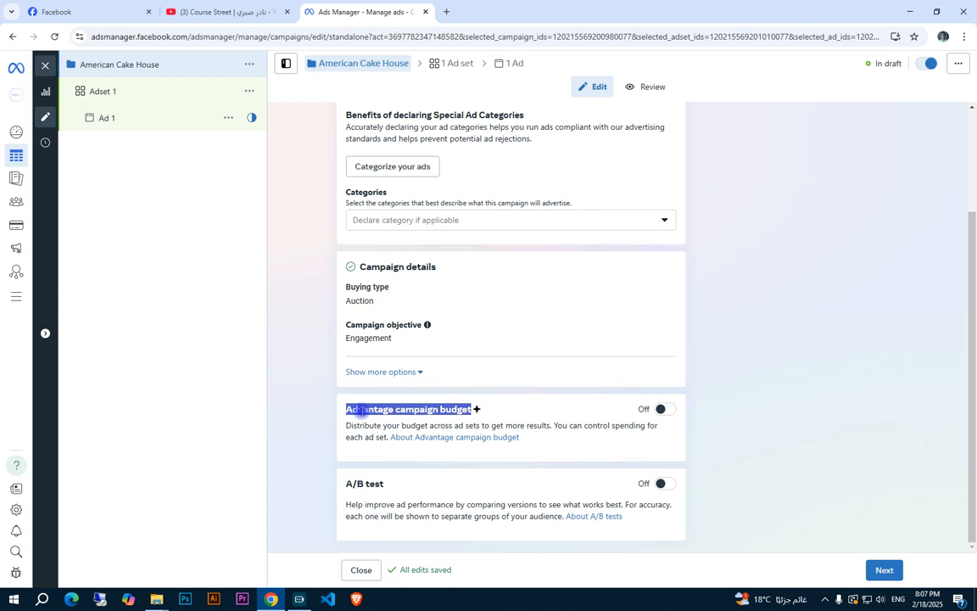
pyautogui.click(466, 409)
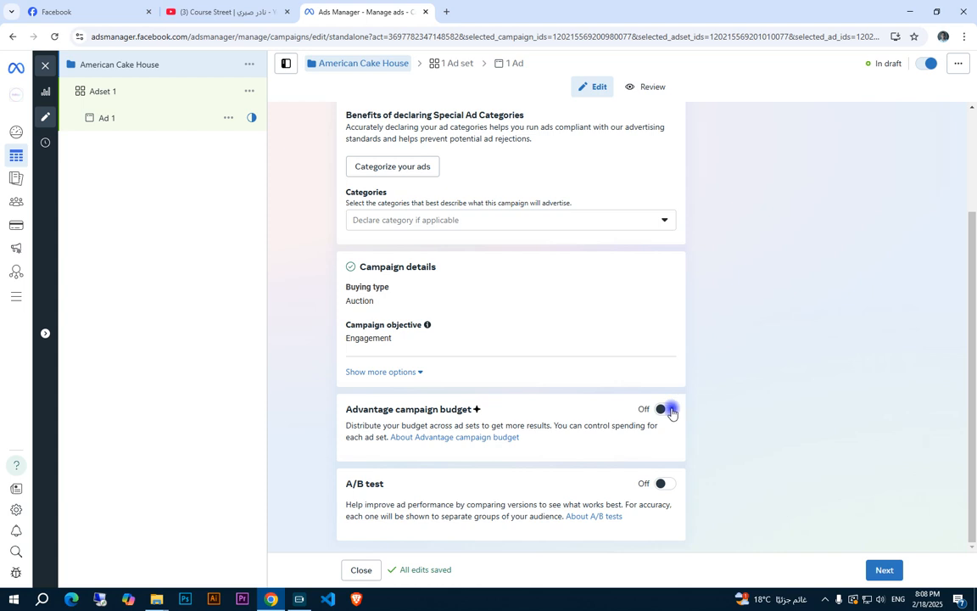
pyautogui.moveTo(612, 426); pyautogui.dragTo(646, 427)
pyautogui.click(668, 431)
pyautogui.tripleClick(410, 491)
pyautogui.click(413, 490)
# Duplicate Adset 1 within the campaign and name the copy Adset 2
pyautogui.click(103, 91)
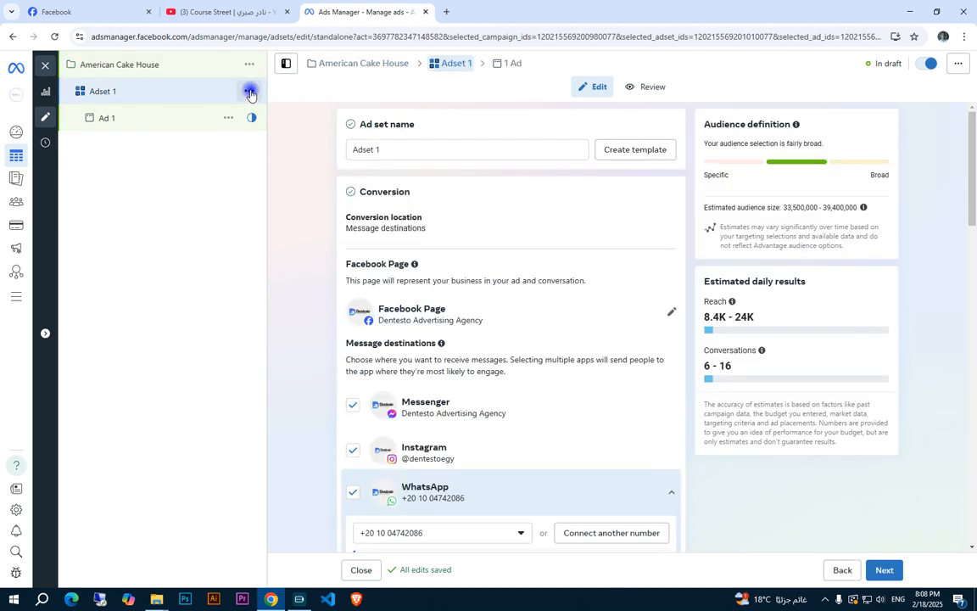
pyautogui.click(250, 91)
pyautogui.click(271, 160)
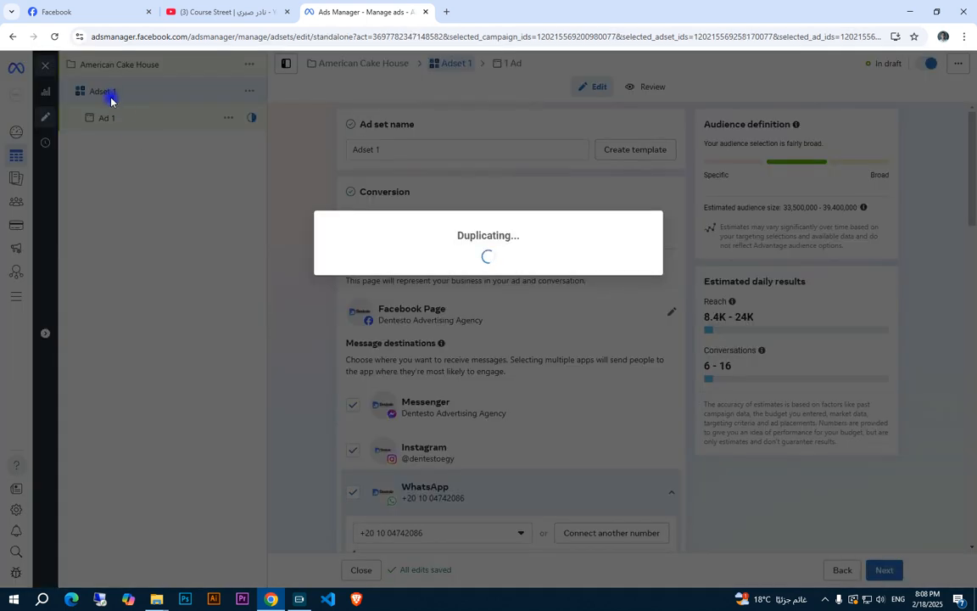
pyautogui.doubleClick(124, 183)
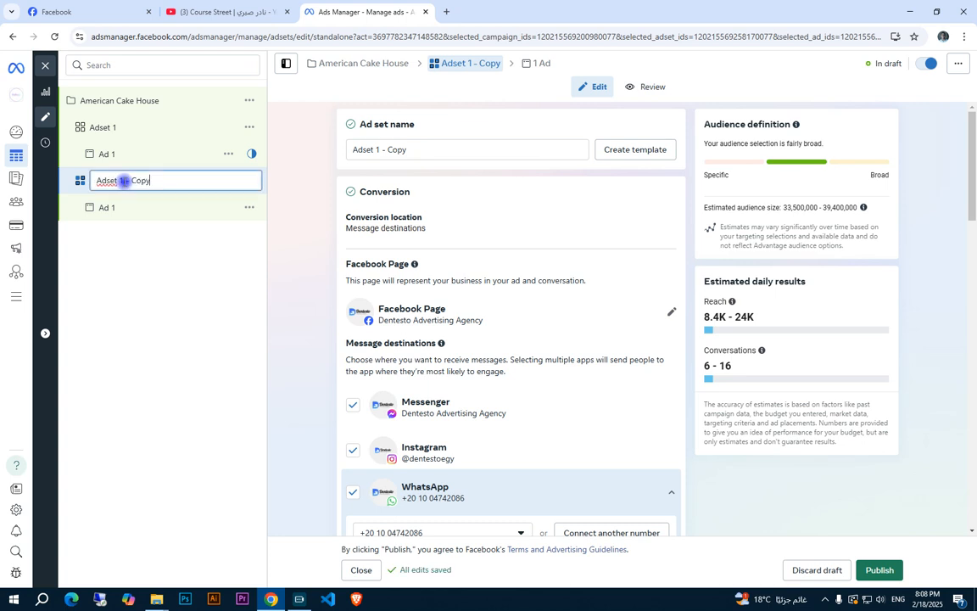
pyautogui.write('Adset 2')
pyautogui.press('Return')
# Look through the campaign-level settings and the settings of Adset 1 and Adset 2
pyautogui.click(130, 127)
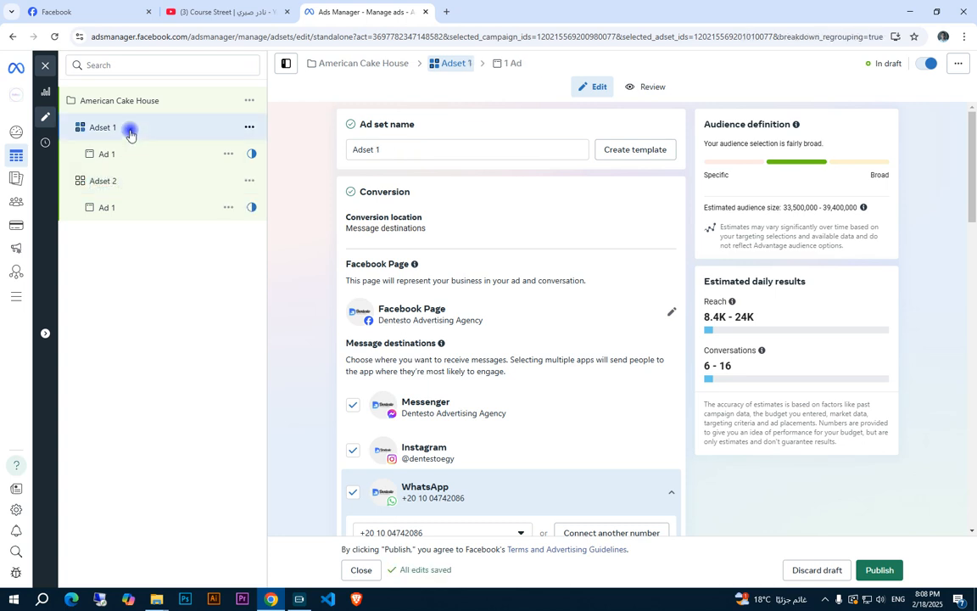
pyautogui.click(148, 100)
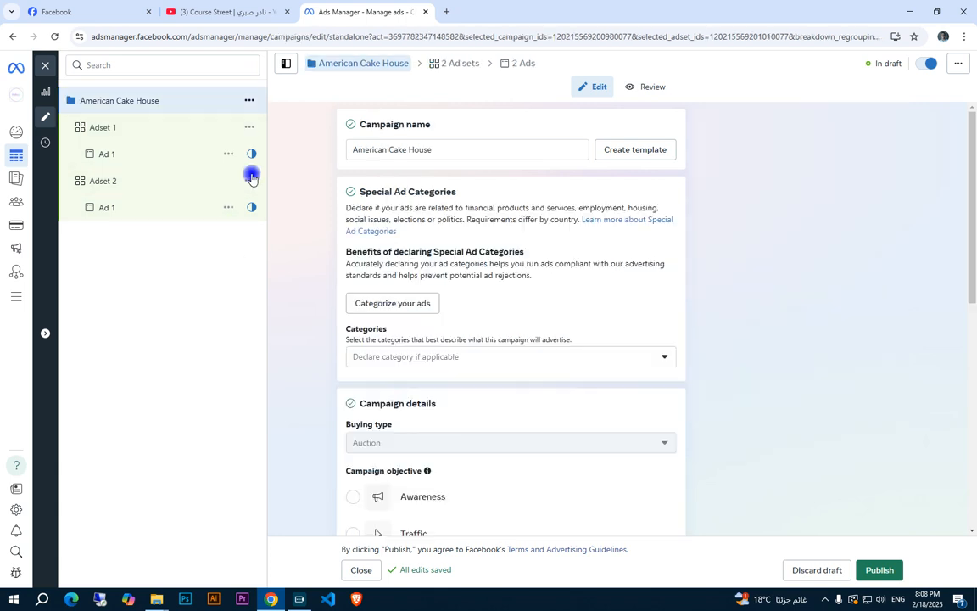
pyautogui.scroll(-4, 451, 434)
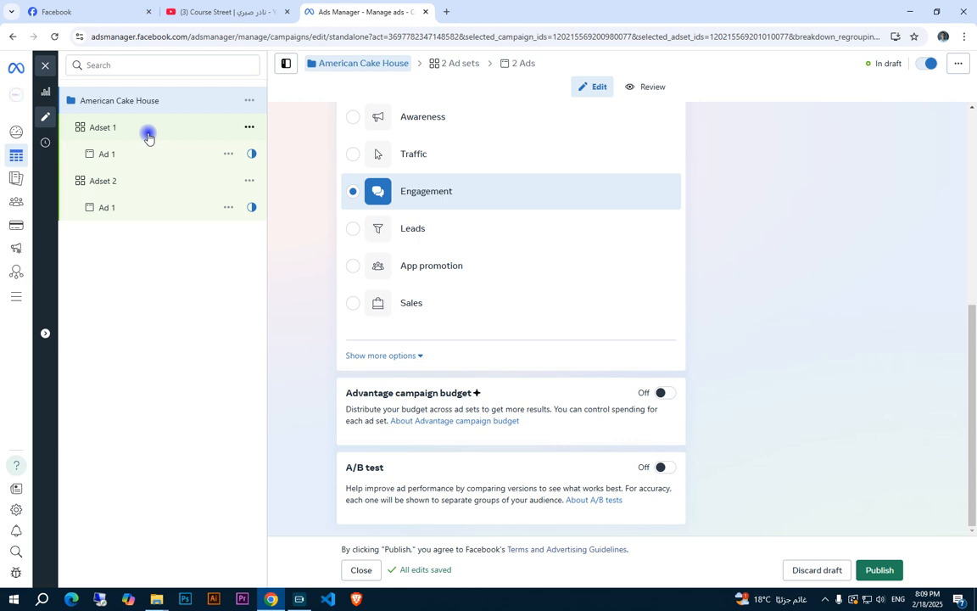
pyautogui.click(148, 136)
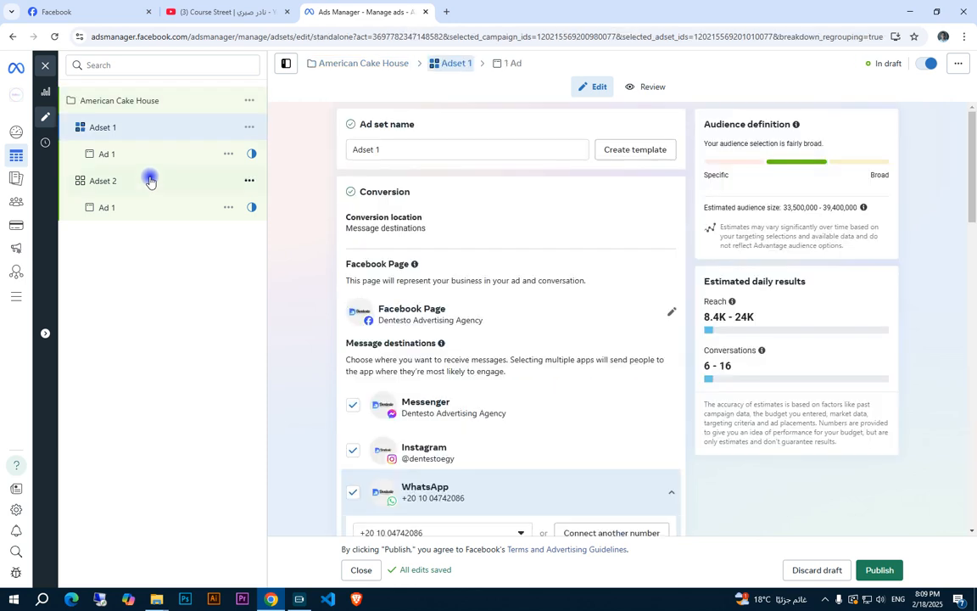
pyautogui.click(120, 103)
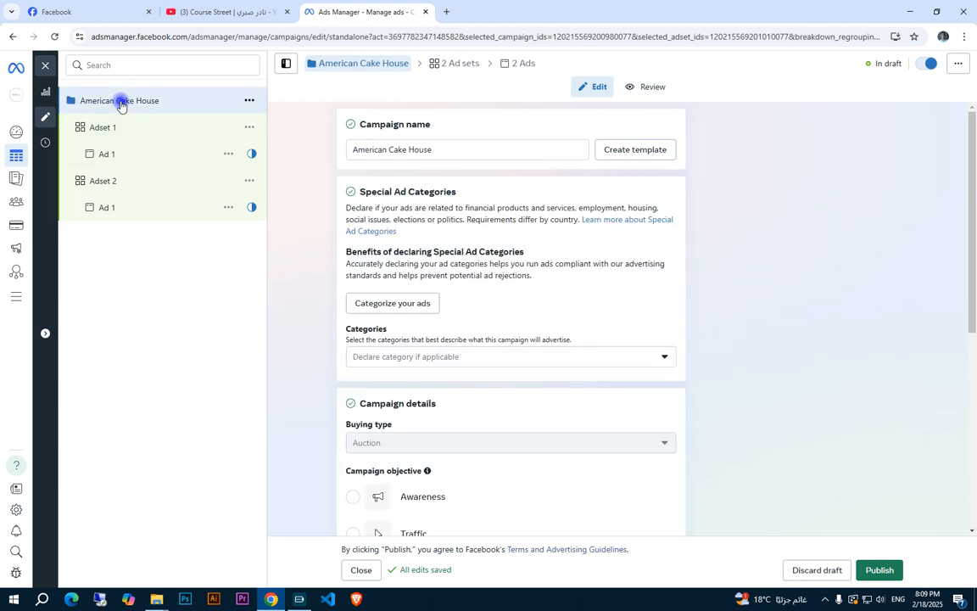
pyautogui.click(147, 182)
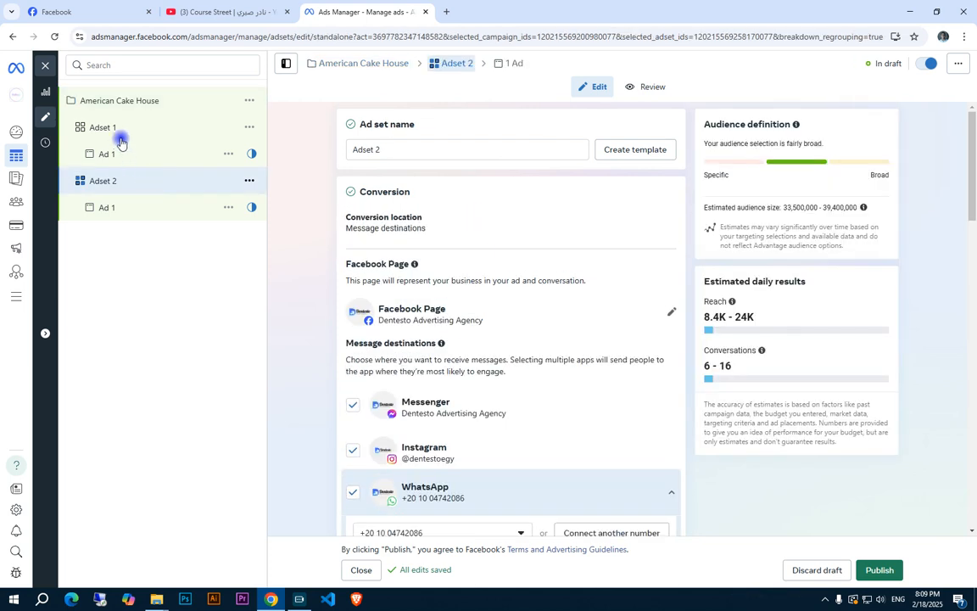
# Switch Adset 1 from Advantage+ audience to the original audience options
pyautogui.click(119, 127)
pyautogui.scroll(-10, 595, 329)
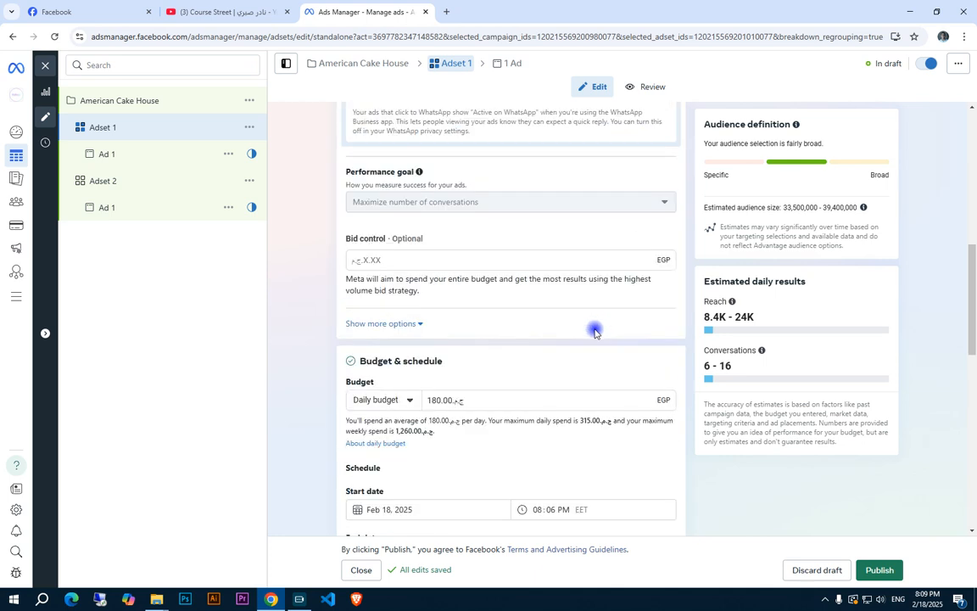
pyautogui.scroll(-3, 424, 280)
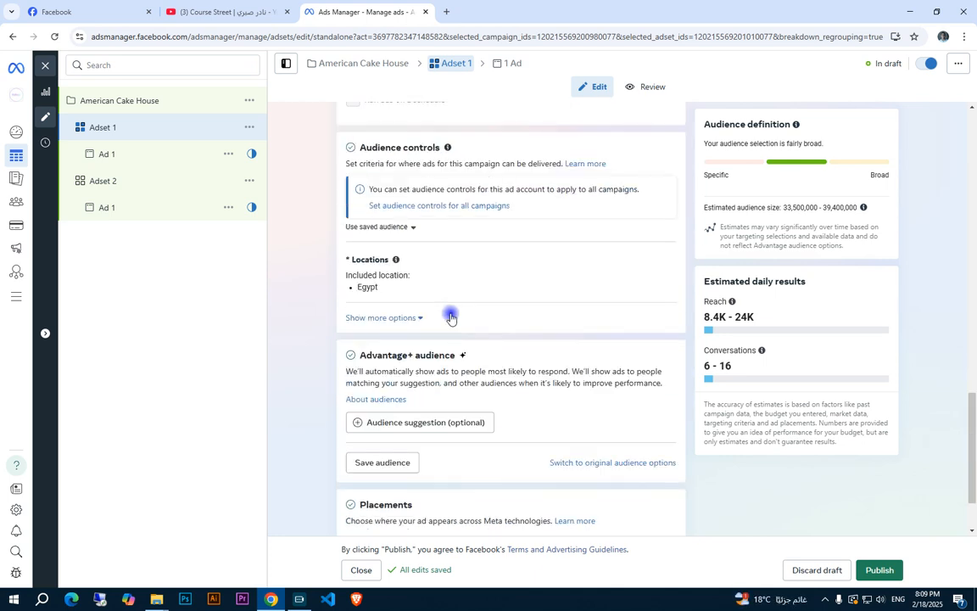
pyautogui.click(570, 465)
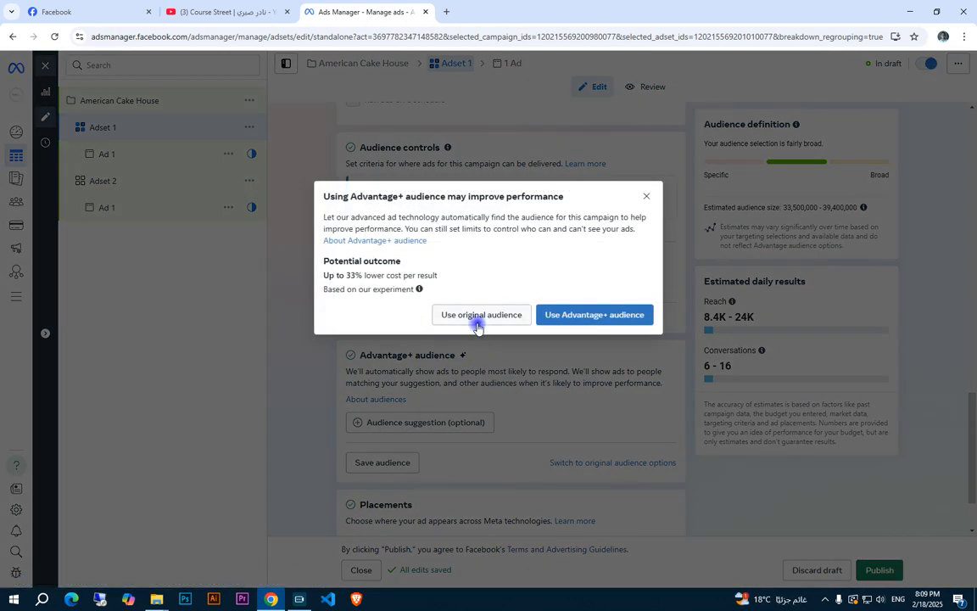
pyautogui.click(477, 323)
# Search Adset 1's detailed targeting for "engaged shopper", then clear the search without adding an interest
pyautogui.scroll(-5, 486, 343)
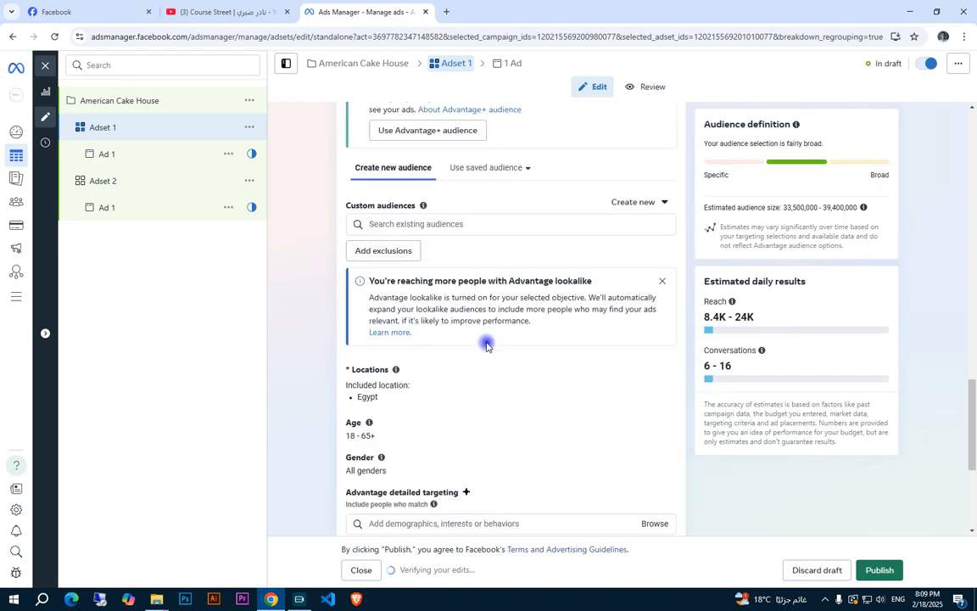
pyautogui.click(577, 333)
pyautogui.write('e')
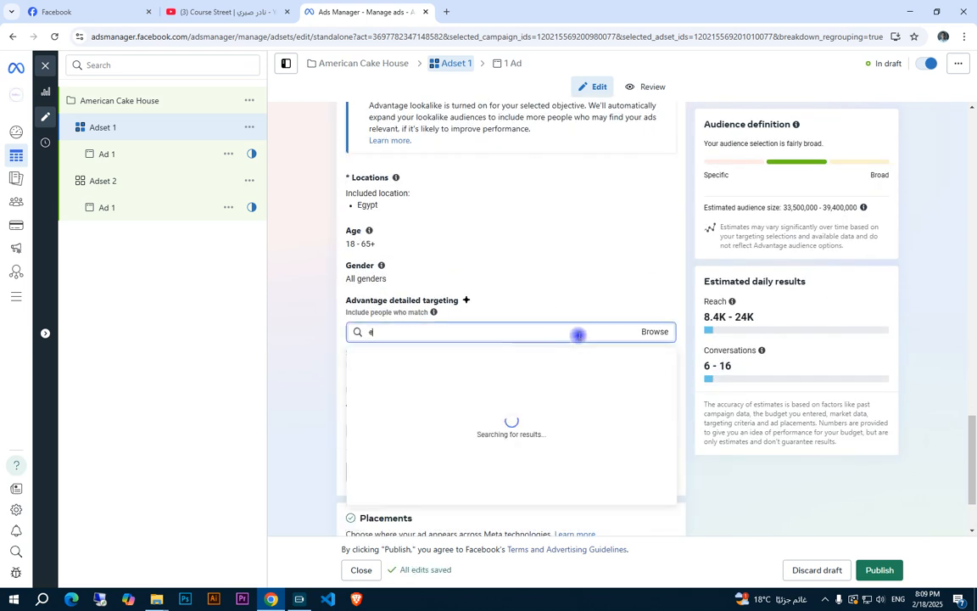
pyautogui.write('ngaged shoppe')
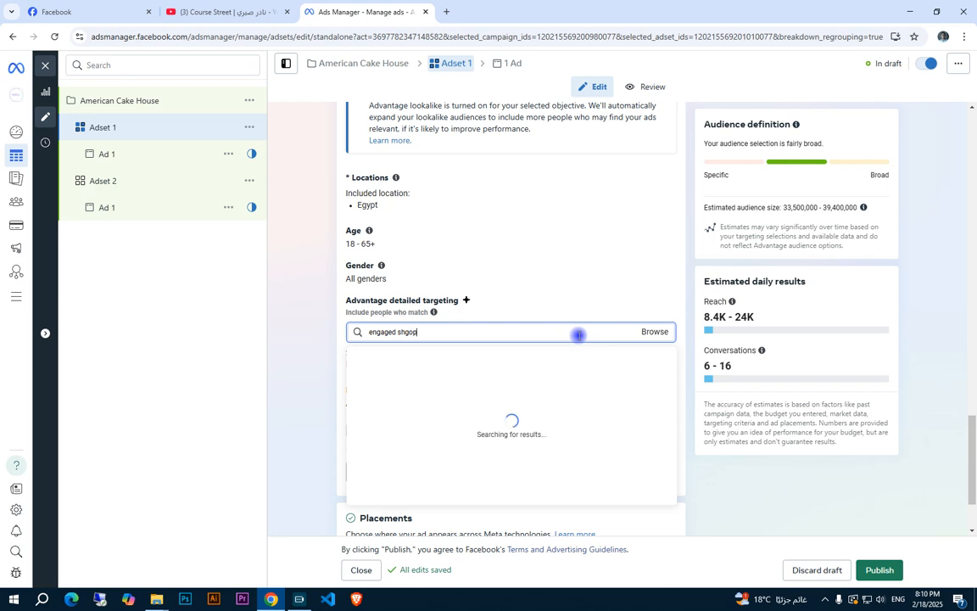
pyautogui.write('r')
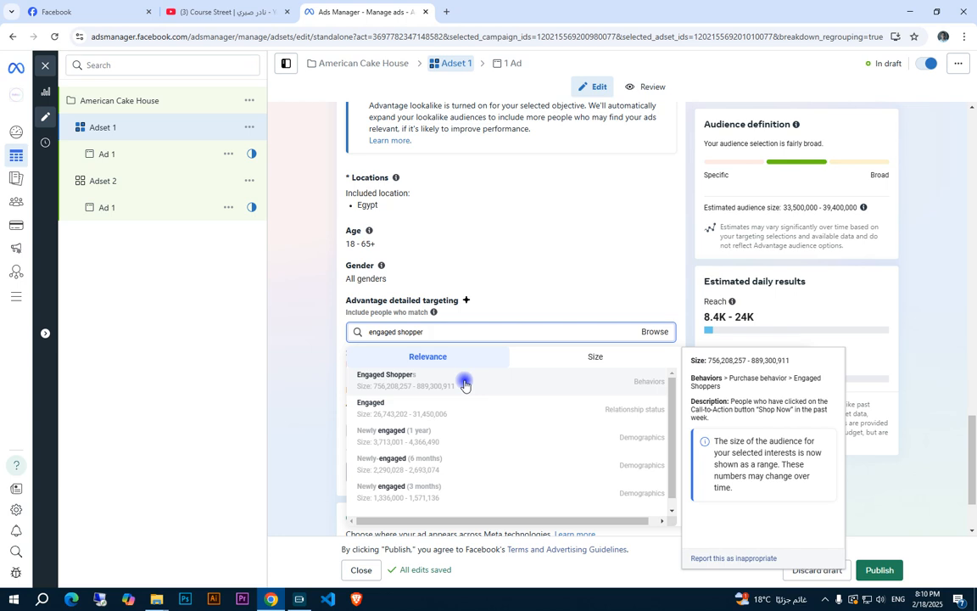
pyautogui.hotkey('ctrl', 'a')
pyautogui.press('BackSpace')
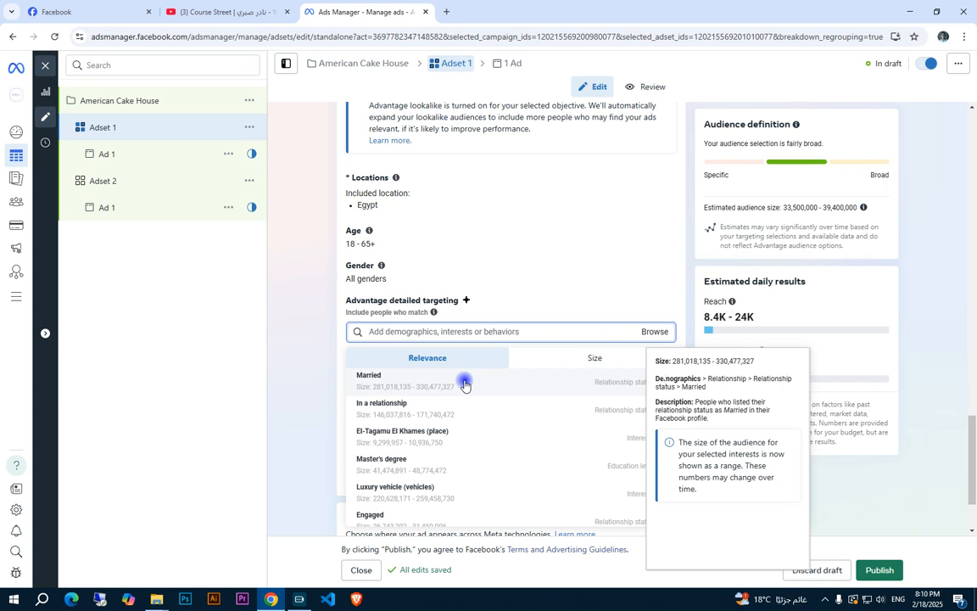
# Compare the budget and schedule settings of both ad sets with the campaign's Advantage campaign budget option
pyautogui.click(115, 180)
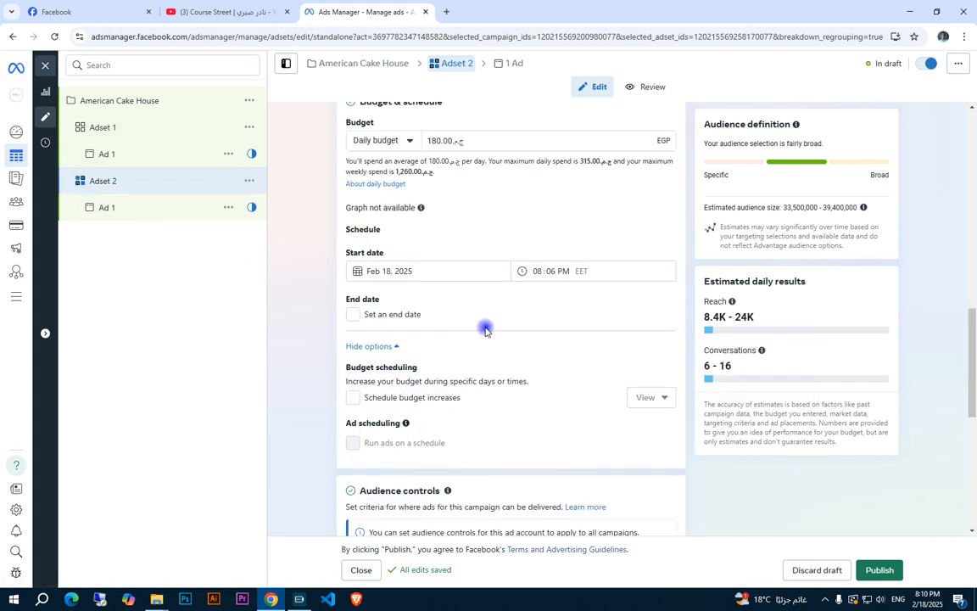
pyautogui.click(157, 130)
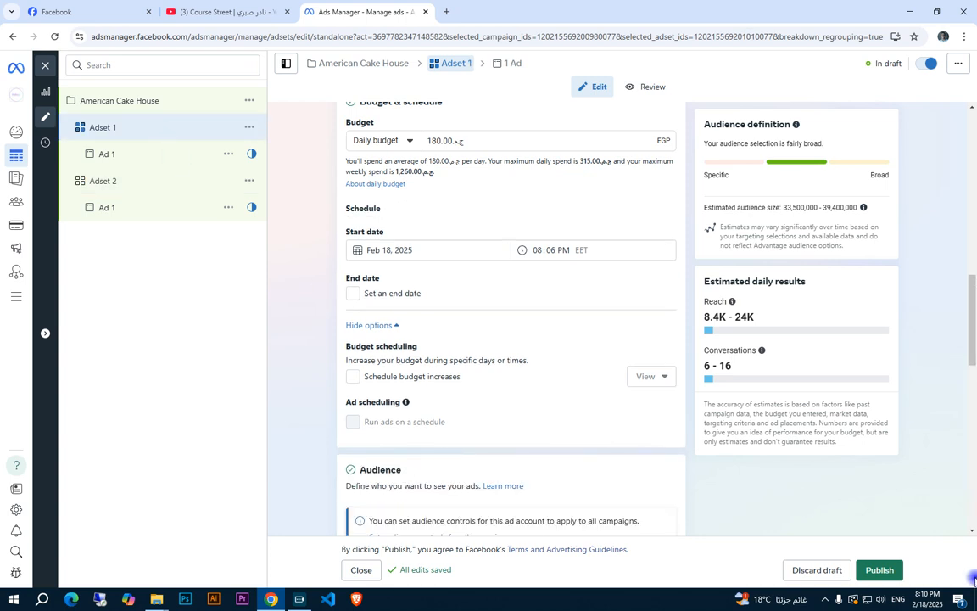
pyautogui.click(146, 101)
pyautogui.scroll(-5, 484, 431)
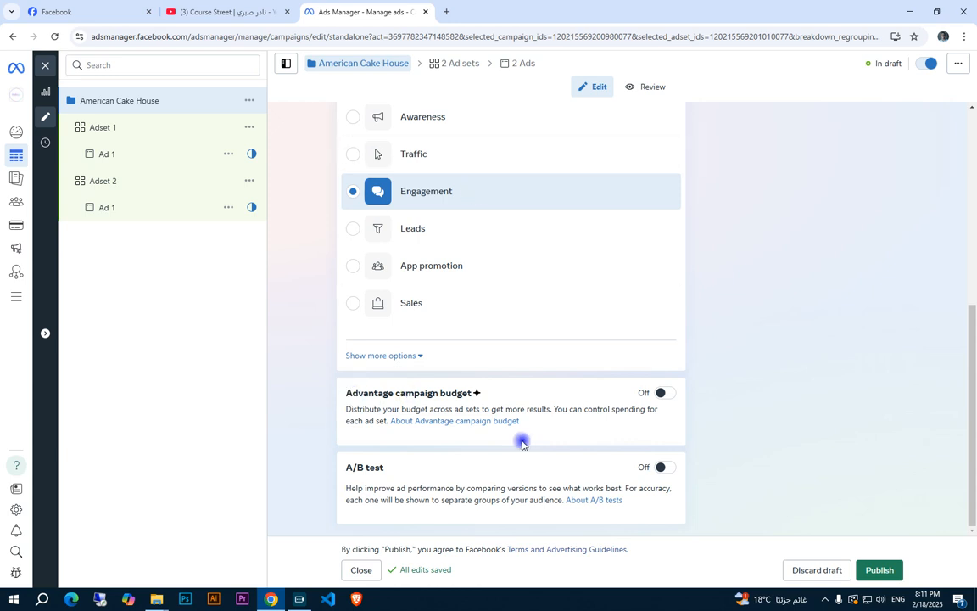
pyautogui.click(118, 129)
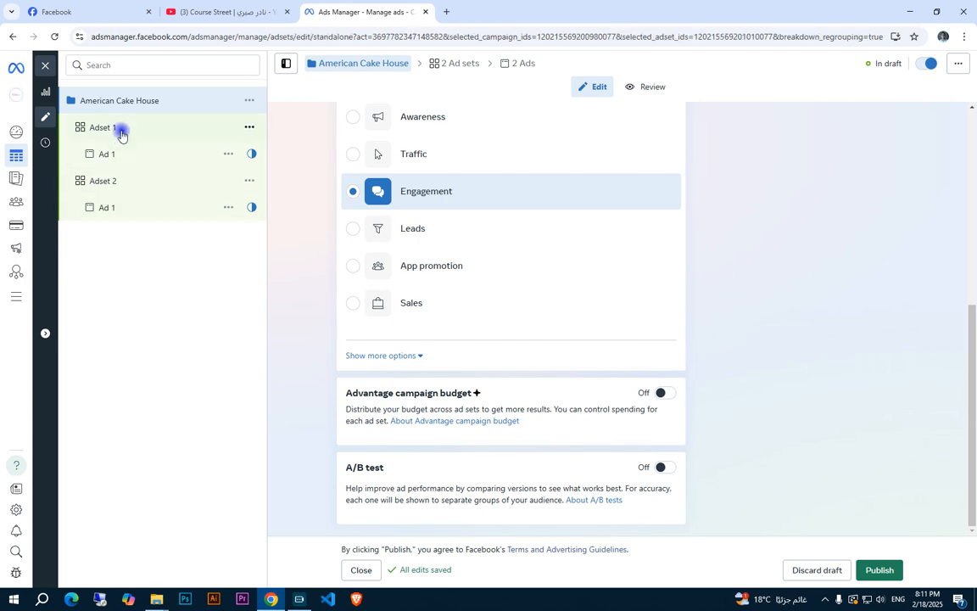
# Delete Adset 2 from the American Cake House campaign and confirm the deletion
pyautogui.click(249, 183)
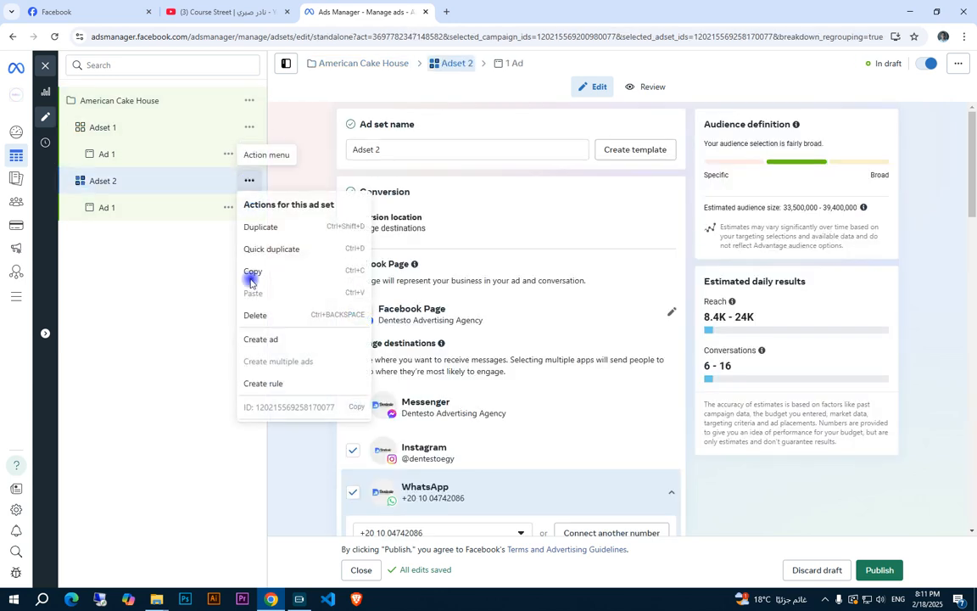
pyautogui.click(267, 316)
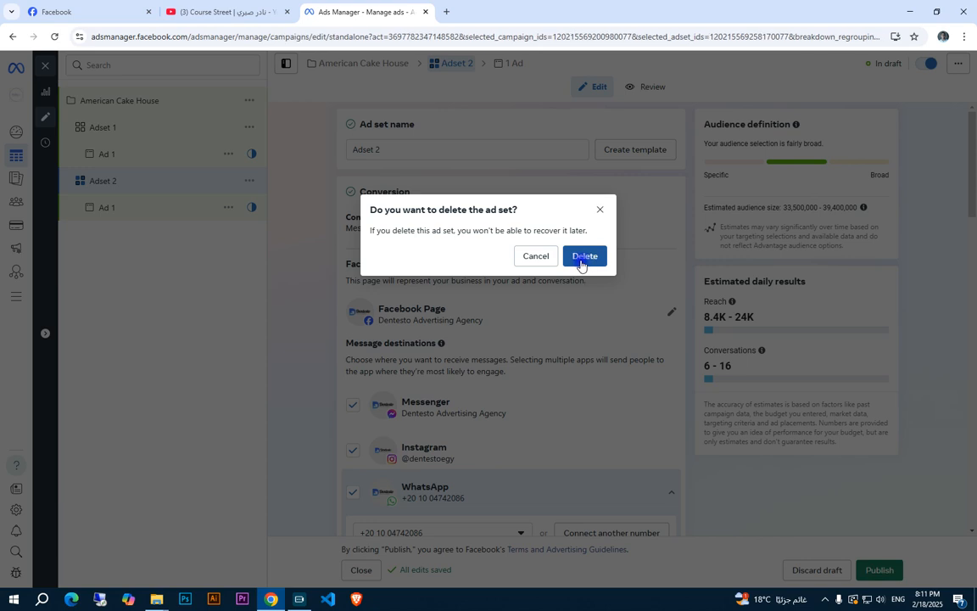
pyautogui.click(583, 256)
pyautogui.click(120, 124)
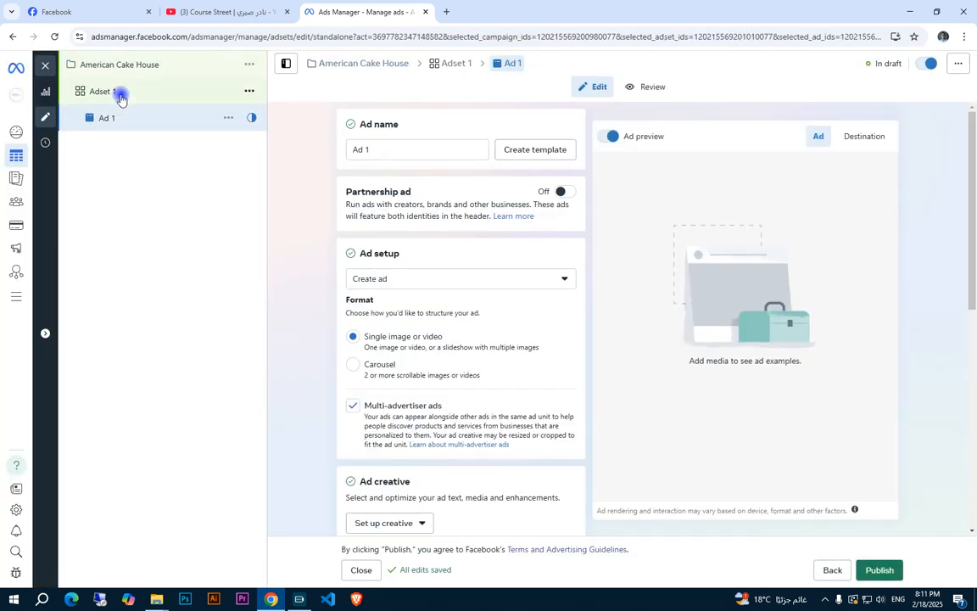
# Change Adset 1's Facebook Page to American Cake House
pyautogui.click(121, 94)
pyautogui.scroll(-2, 512, 240)
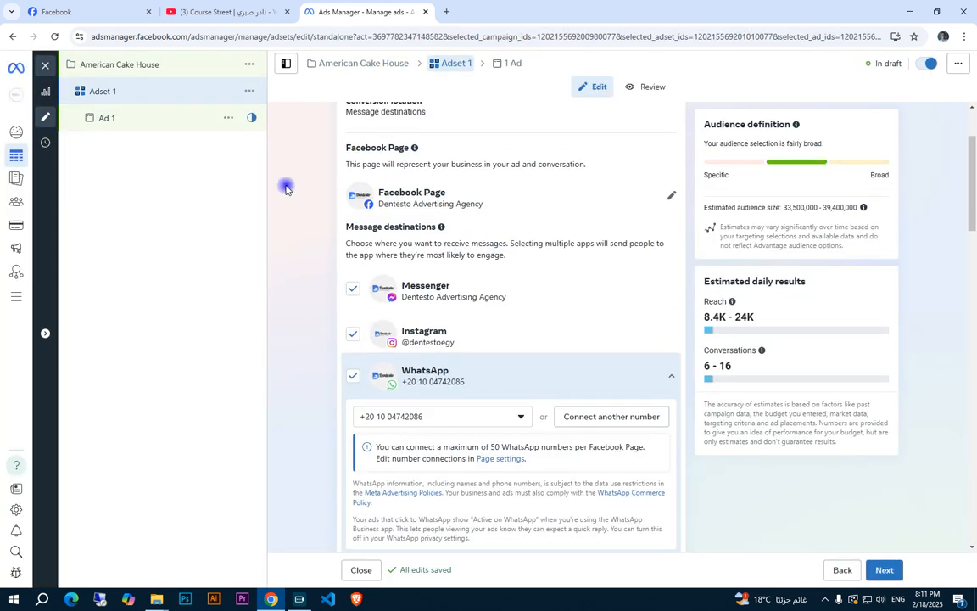
pyautogui.click(504, 209)
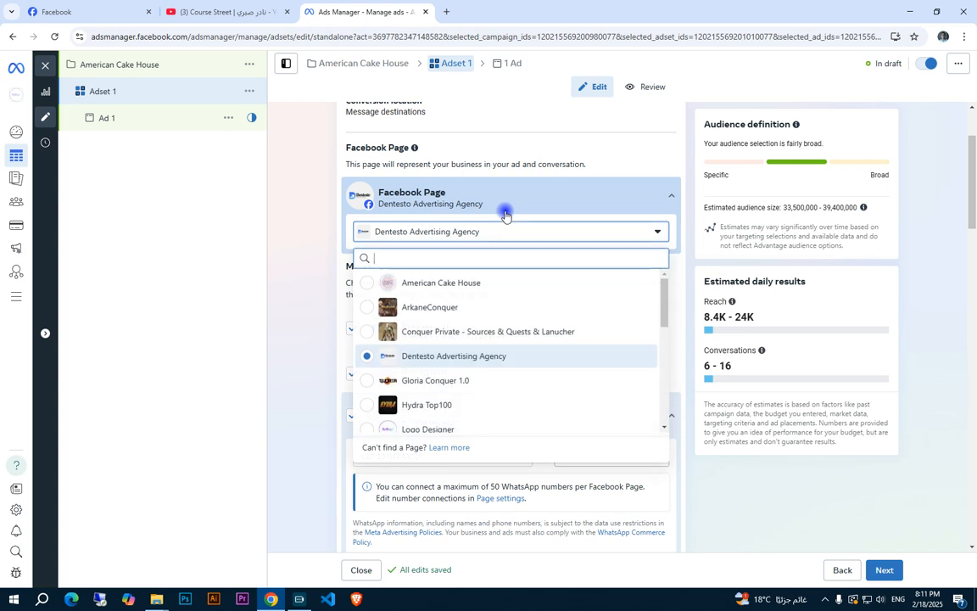
pyautogui.click(443, 283)
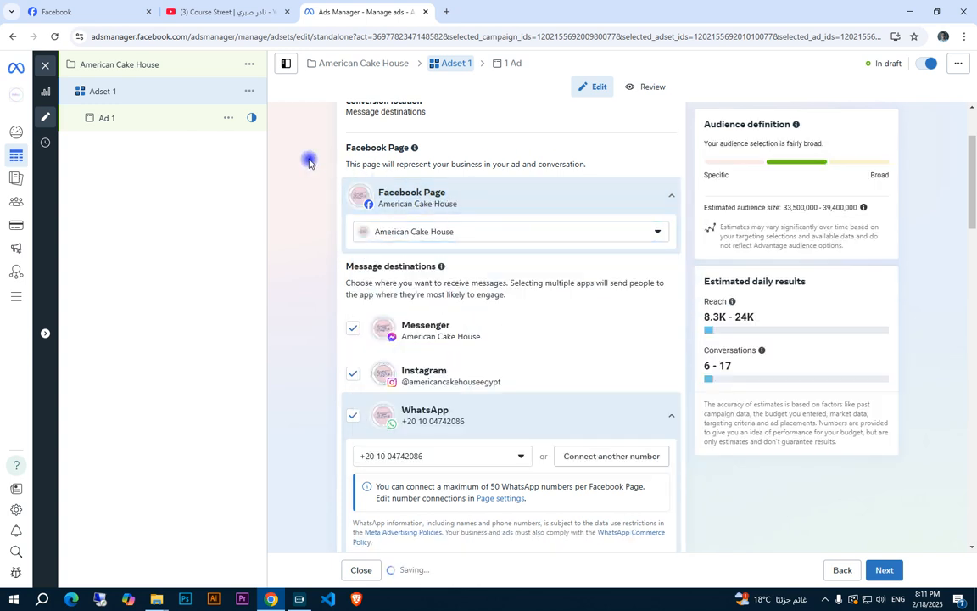
# Reset Adset 1's past start date to today in its schedule settings
pyautogui.scroll(-2, 539, 308)
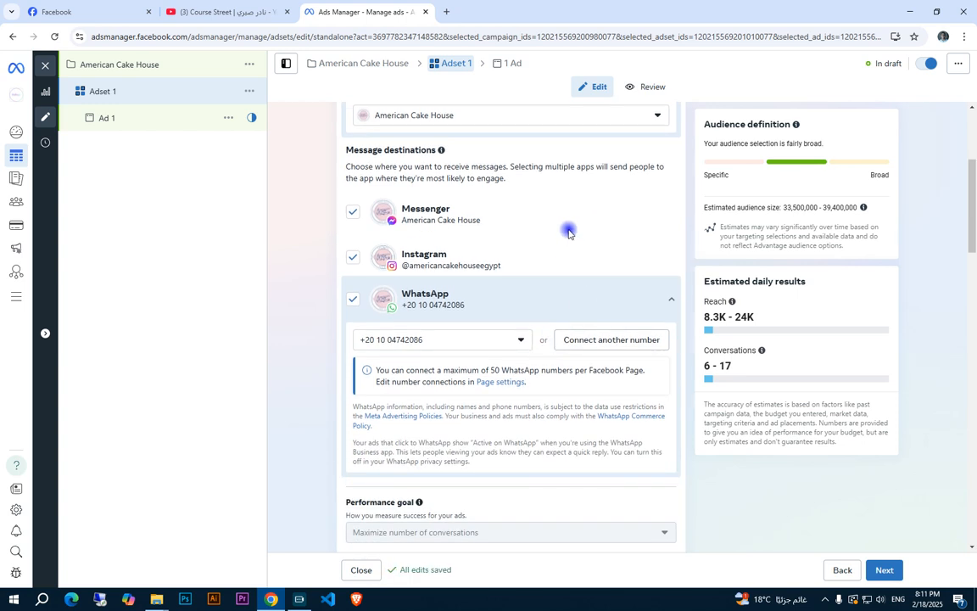
pyautogui.scroll(-5, 567, 233)
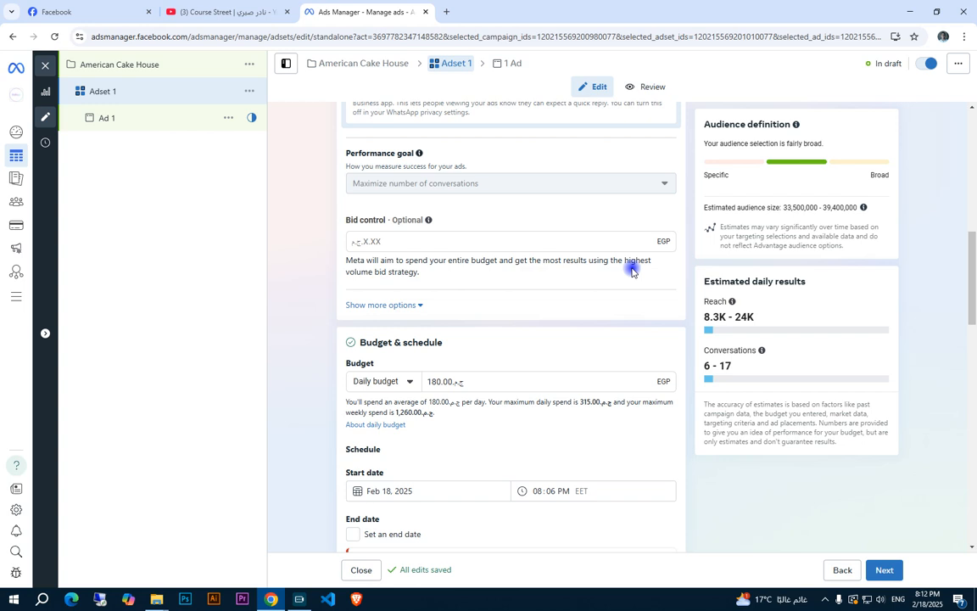
pyautogui.scroll(-2, 576, 297)
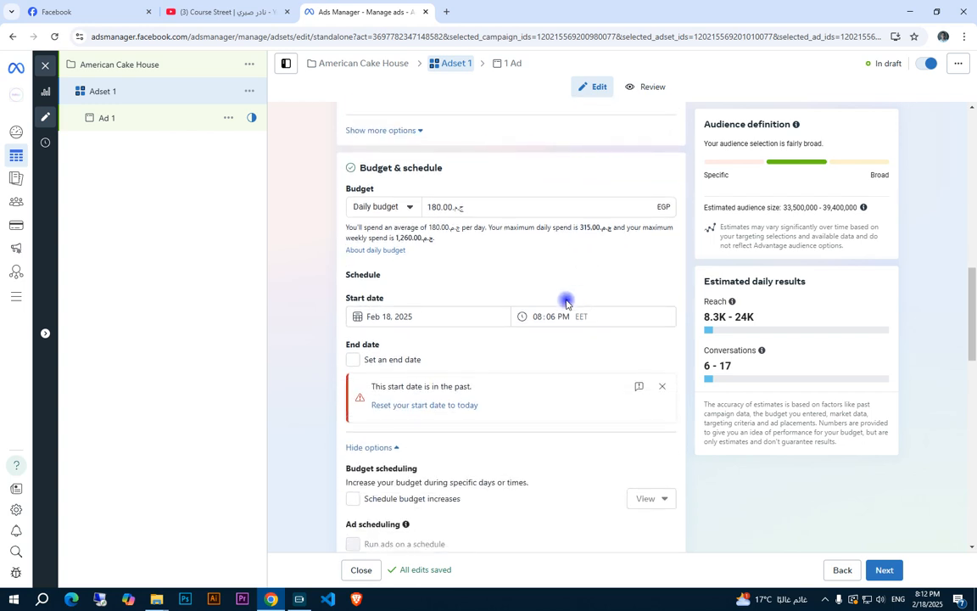
pyautogui.click(448, 404)
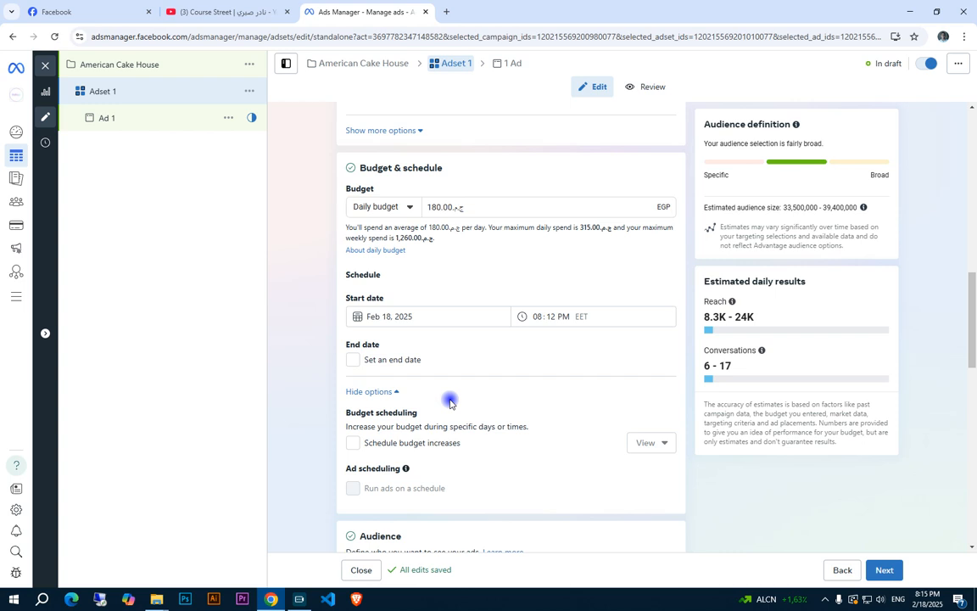
# Look through Adset 1's audience settings, including the list of saved audiences, and its budget scheduling options
pyautogui.scroll(-5, 445, 401)
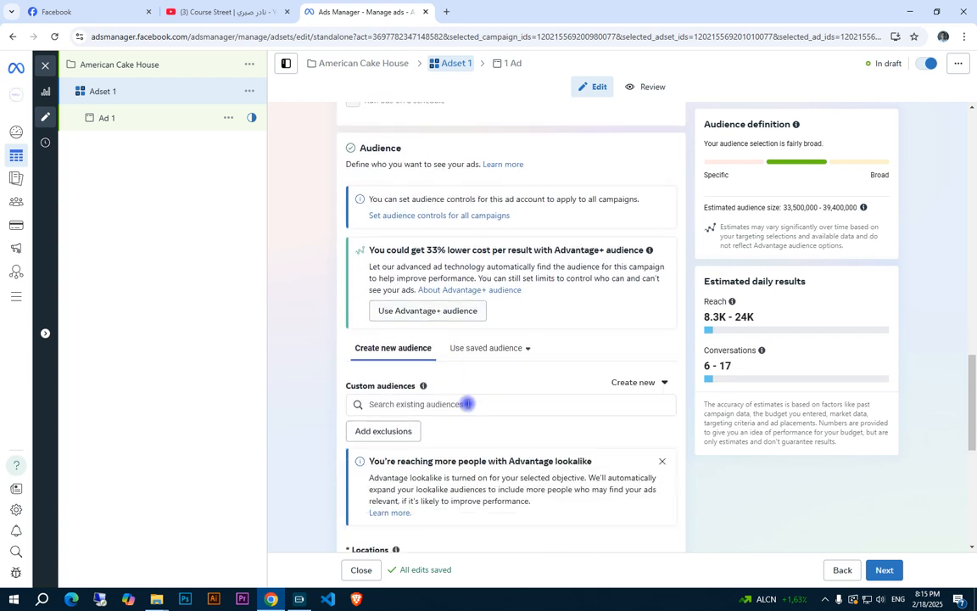
pyautogui.scroll(-3, 449, 399)
pyautogui.scroll(3, 462, 348)
pyautogui.click(497, 328)
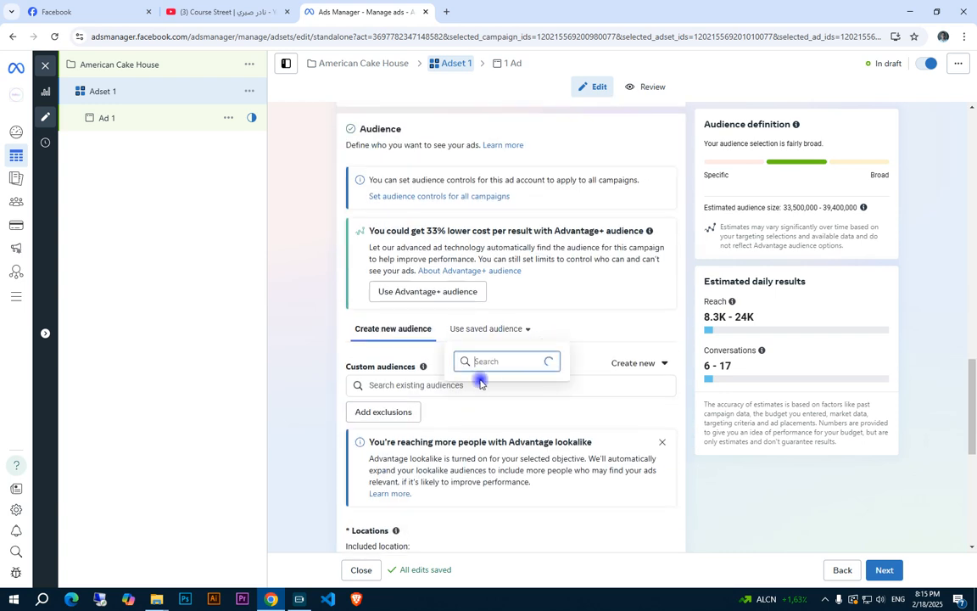
pyautogui.click(613, 280)
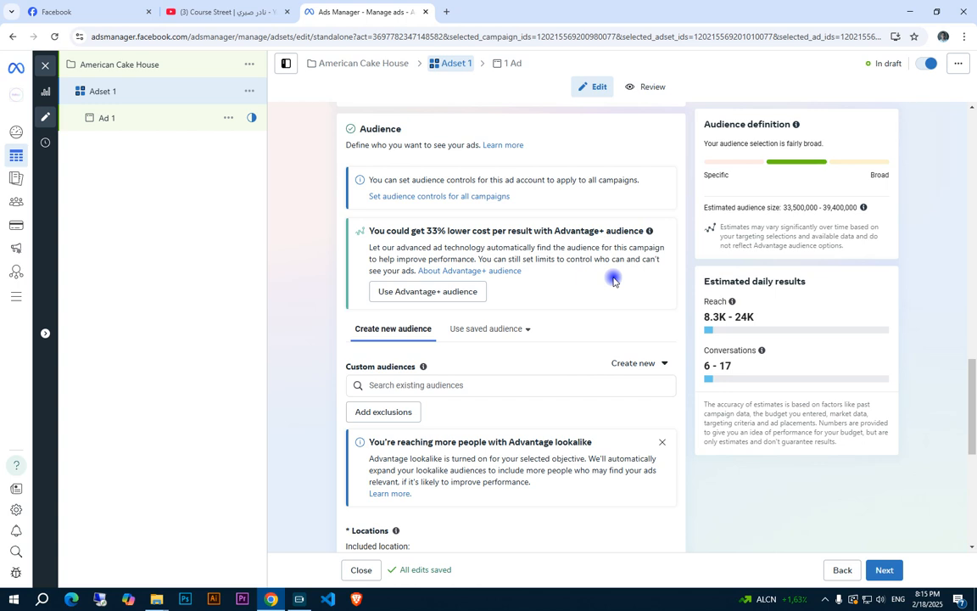
pyautogui.scroll(-2, 611, 280)
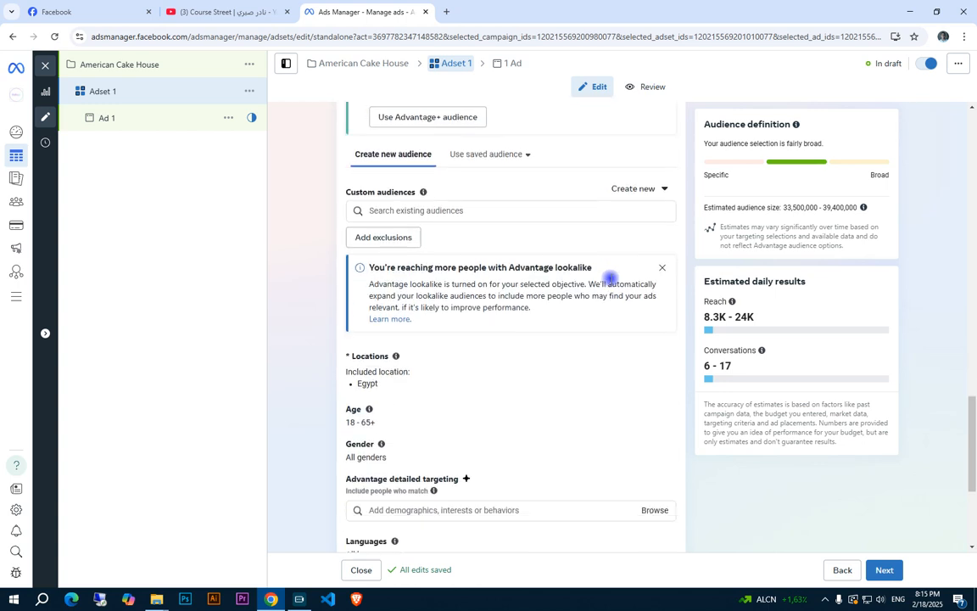
pyautogui.scroll(7, 611, 280)
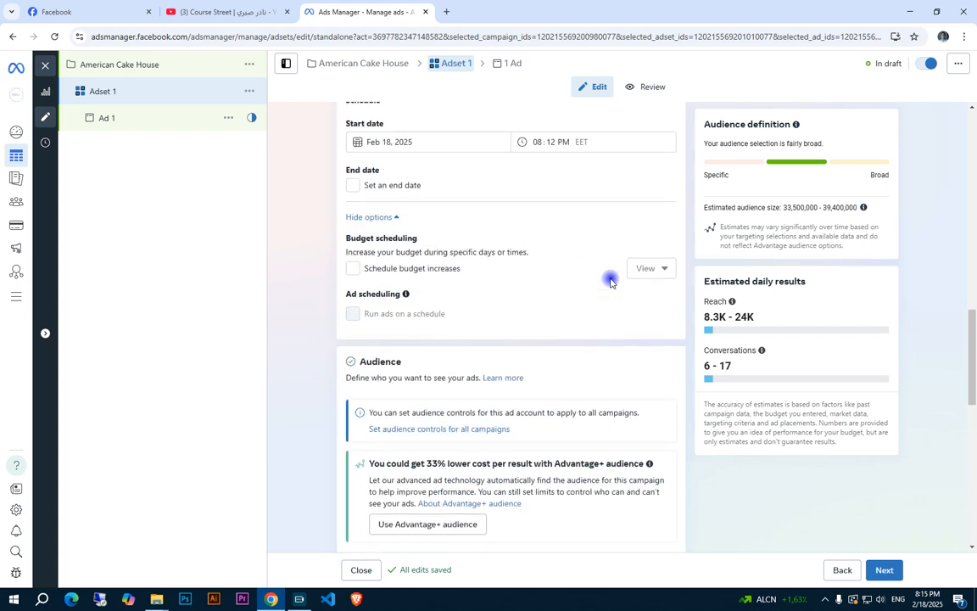
pyautogui.scroll(2, 611, 280)
pyautogui.scroll(-4, 611, 280)
pyautogui.scroll(3, 610, 280)
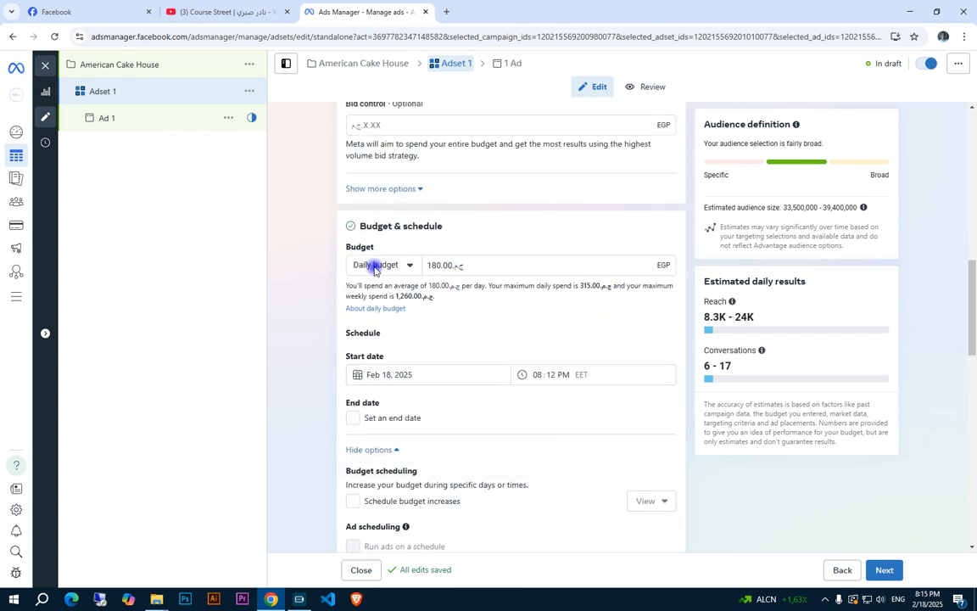
# Switch Adset 1 to a lifetime budget and set the amount to 2,000 EGP
pyautogui.click(403, 258)
pyautogui.scroll(2, 504, 246)
pyautogui.scroll(-1, 458, 289)
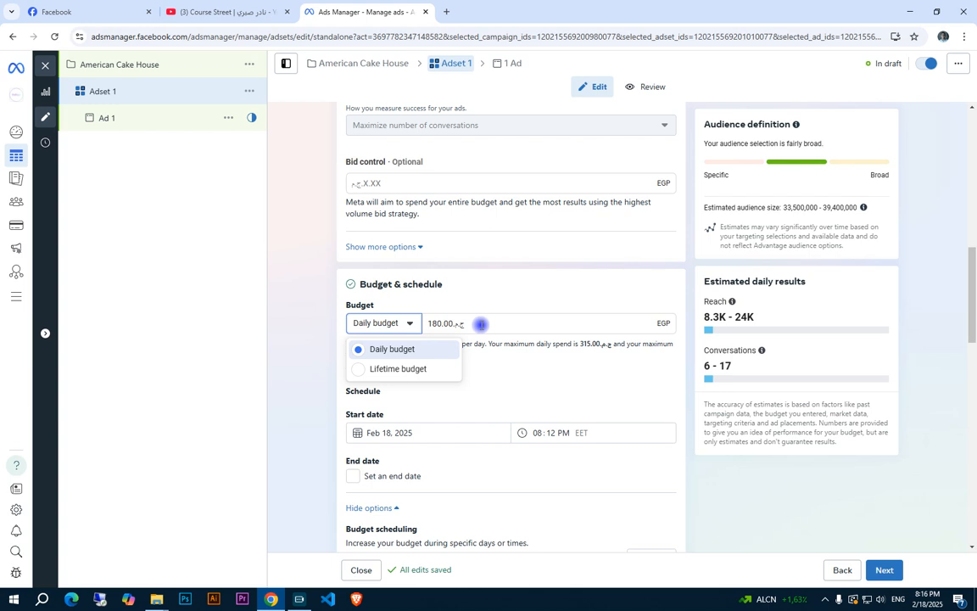
pyautogui.click(408, 370)
pyautogui.click(504, 321)
pyautogui.write('2000')
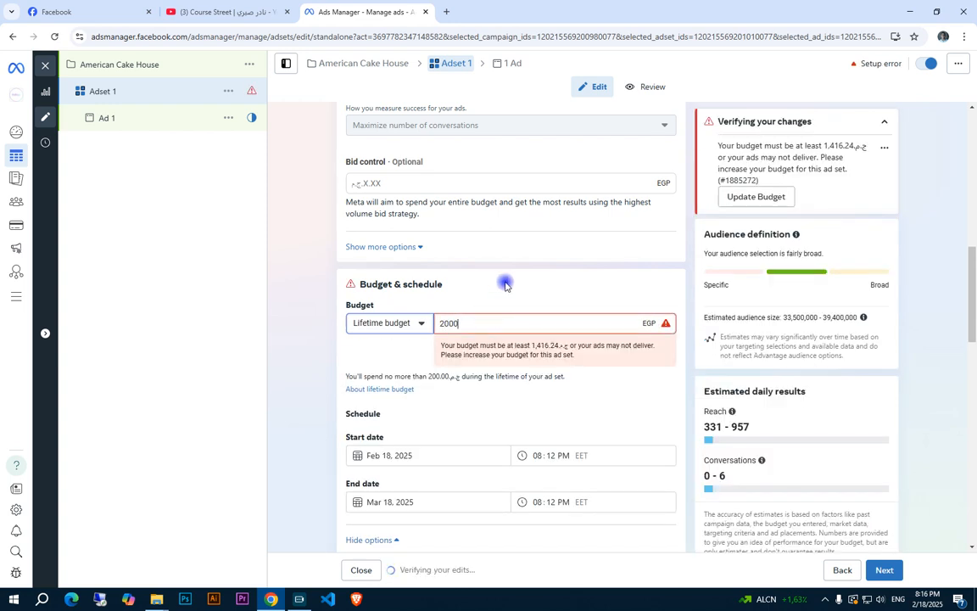
pyautogui.click(505, 286)
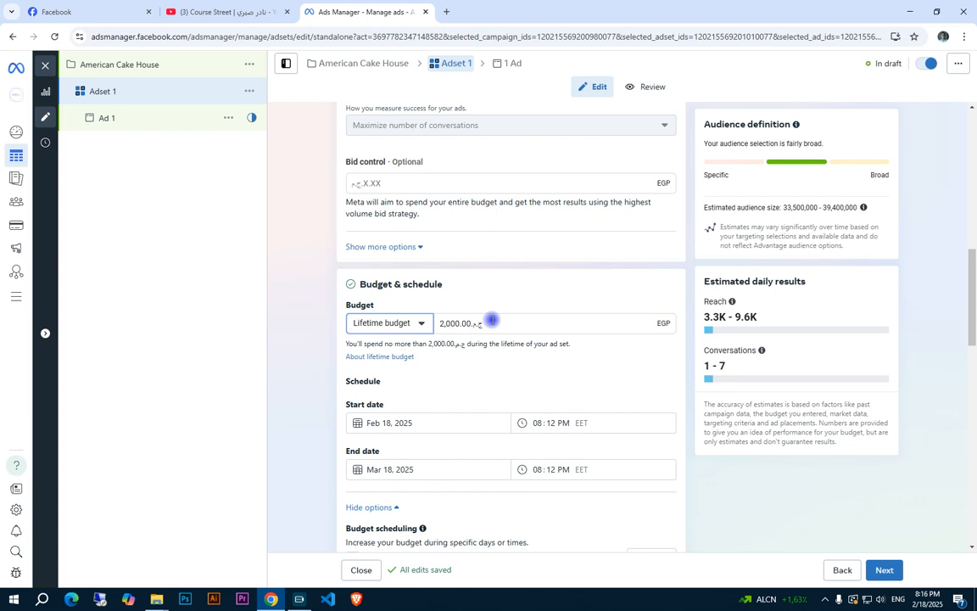
# Return Adset 1 to a daily budget of 180 EGP and turn off its end date
pyautogui.click(414, 322)
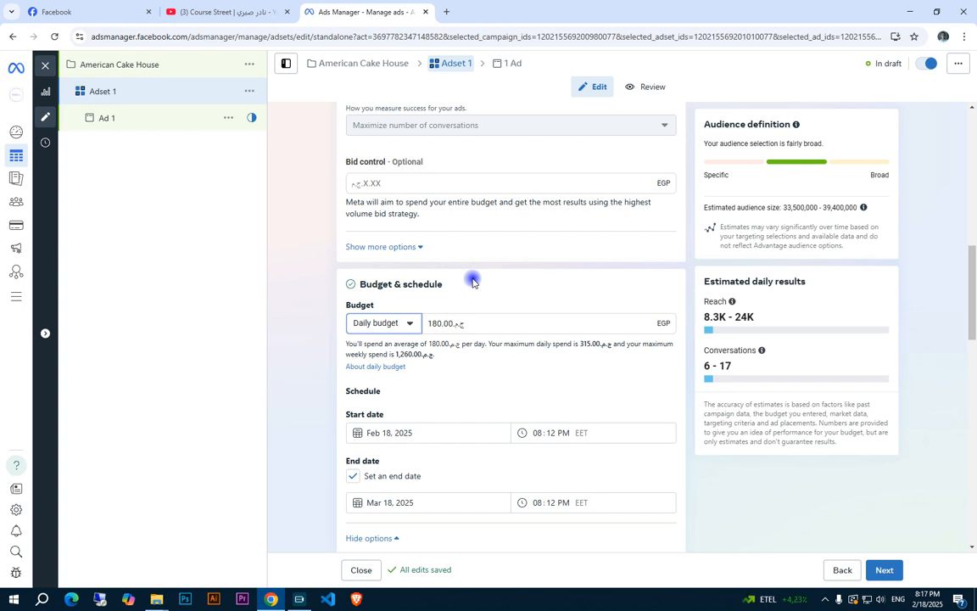
pyautogui.scroll(-3, 489, 332)
pyautogui.scroll(-2, 490, 331)
pyautogui.scroll(1, 558, 260)
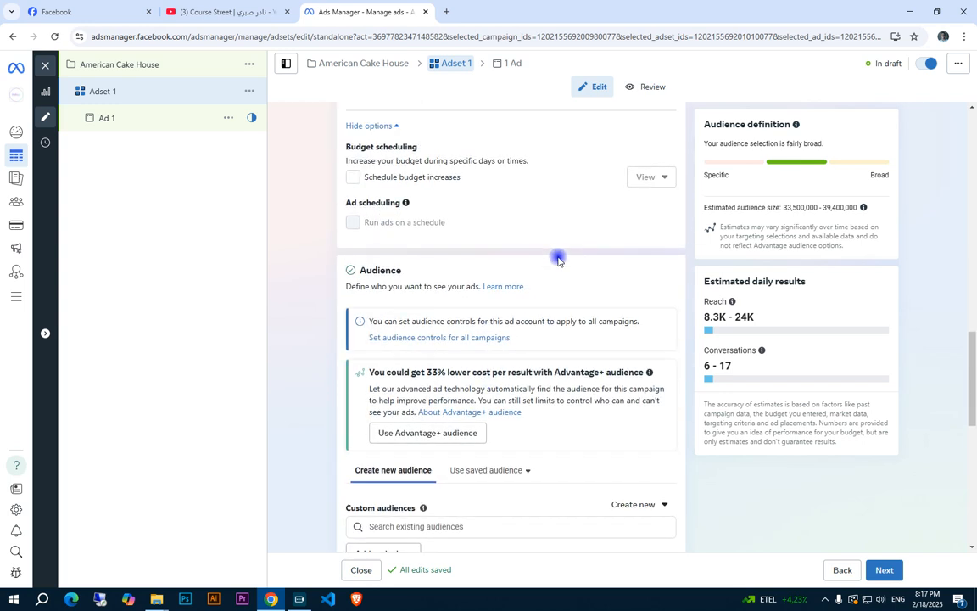
pyautogui.scroll(3, 558, 260)
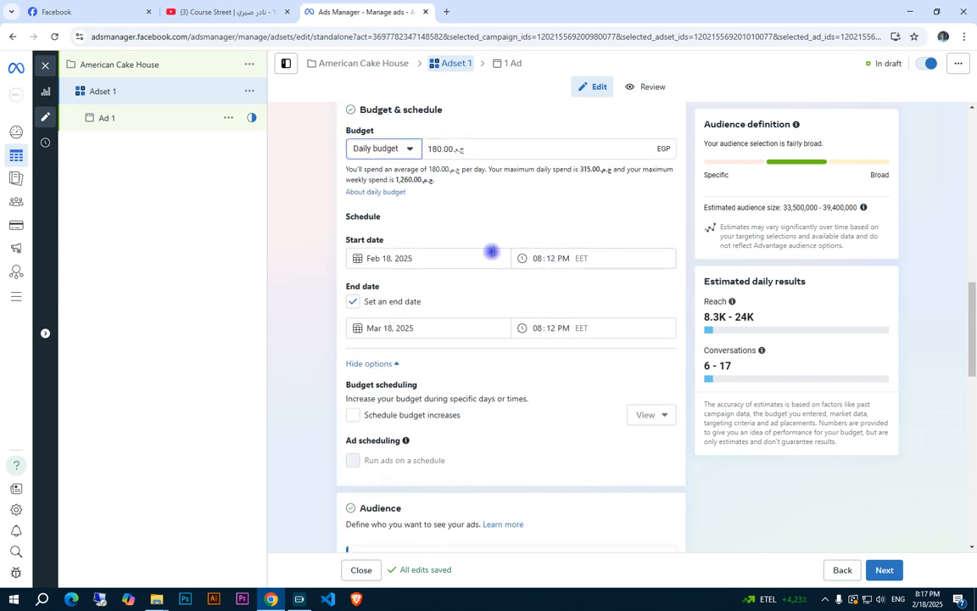
pyautogui.click(482, 303)
pyautogui.scroll(4, 539, 224)
pyautogui.scroll(-5, 467, 352)
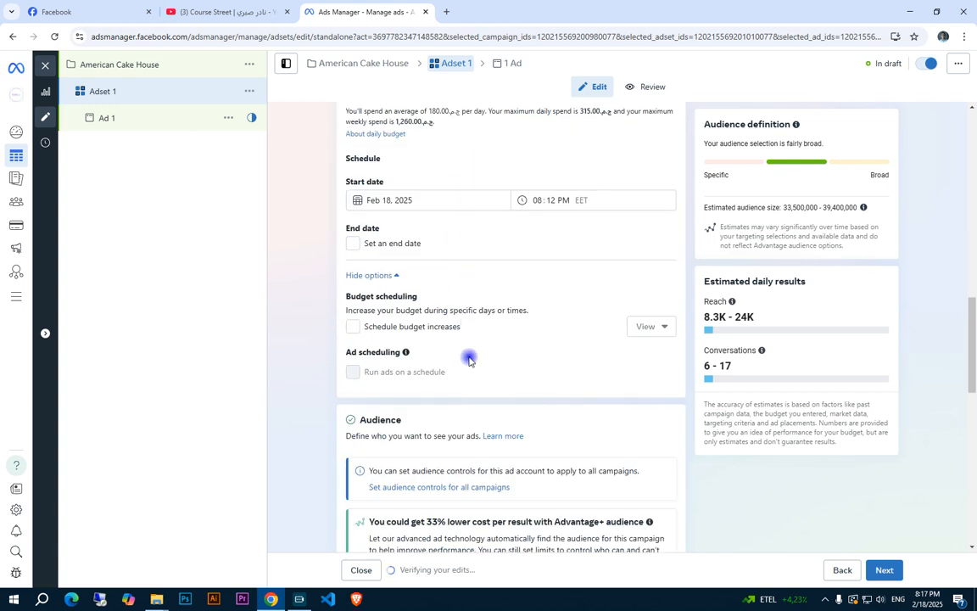
# Edit Adset 1's audience locations, search for "هايبر وان الشيخ زايد" and include that place as the targeted location
pyautogui.scroll(-4, 470, 360)
pyautogui.scroll(-4, 499, 333)
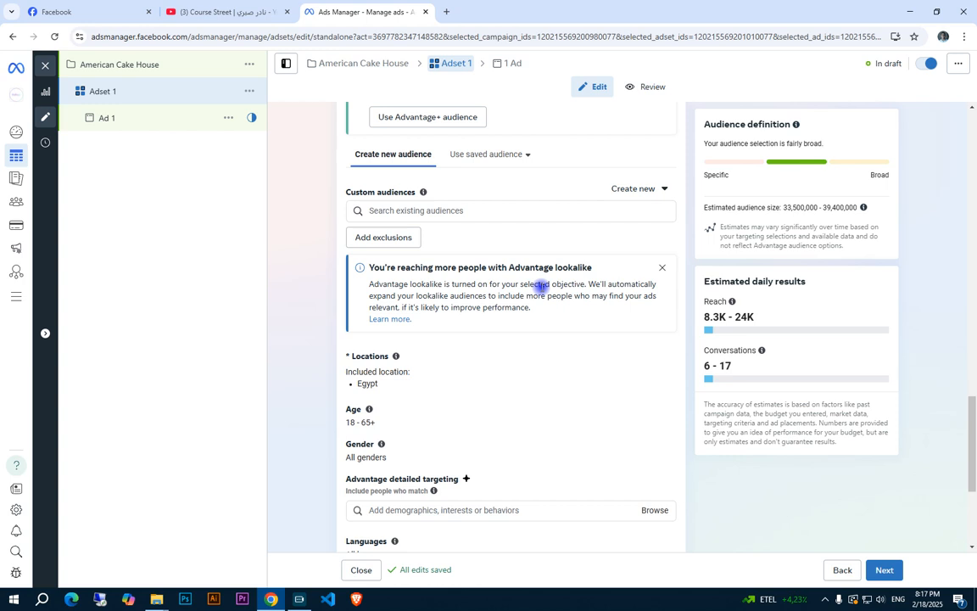
pyautogui.scroll(-1, 540, 286)
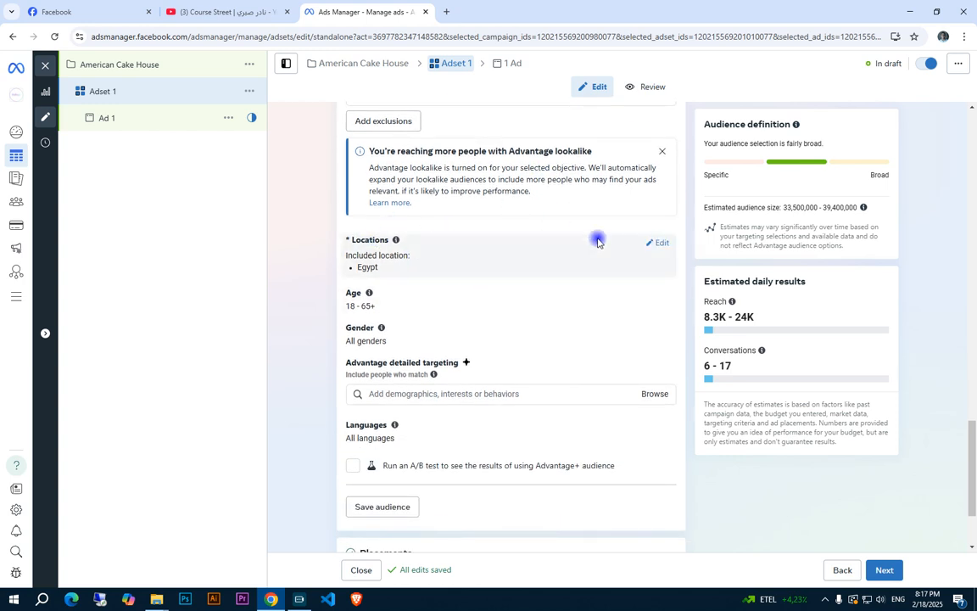
pyautogui.click(660, 244)
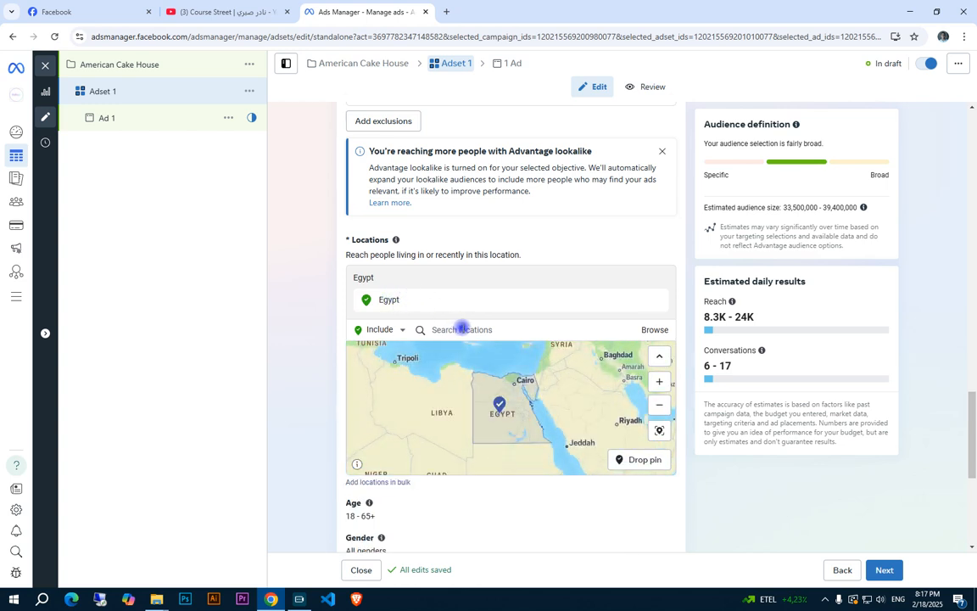
pyautogui.click(460, 329)
pyautogui.hotkey('alt', 'shift')
pyautogui.write('هايبر وان')
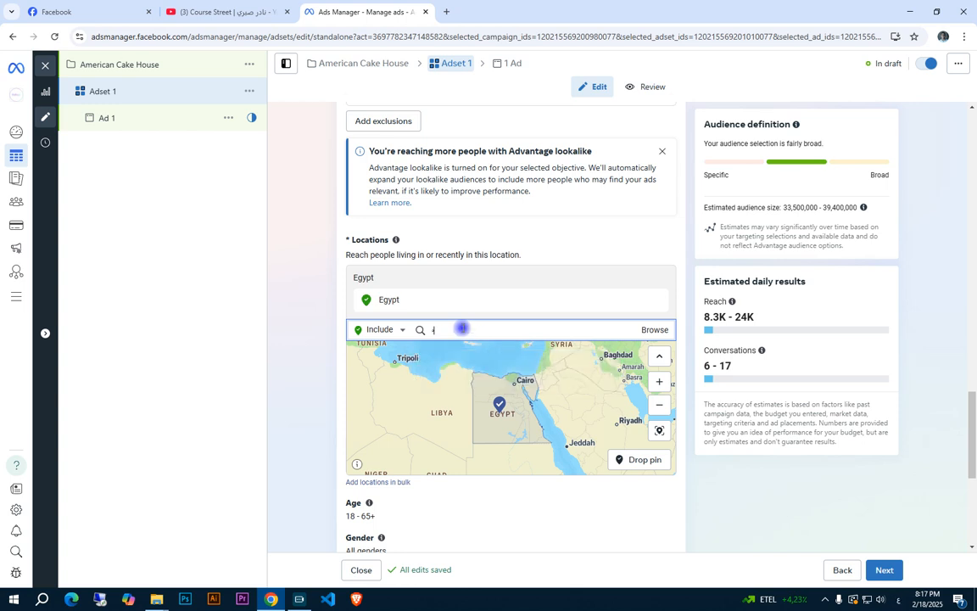
pyautogui.write(' الشيخ زايد')
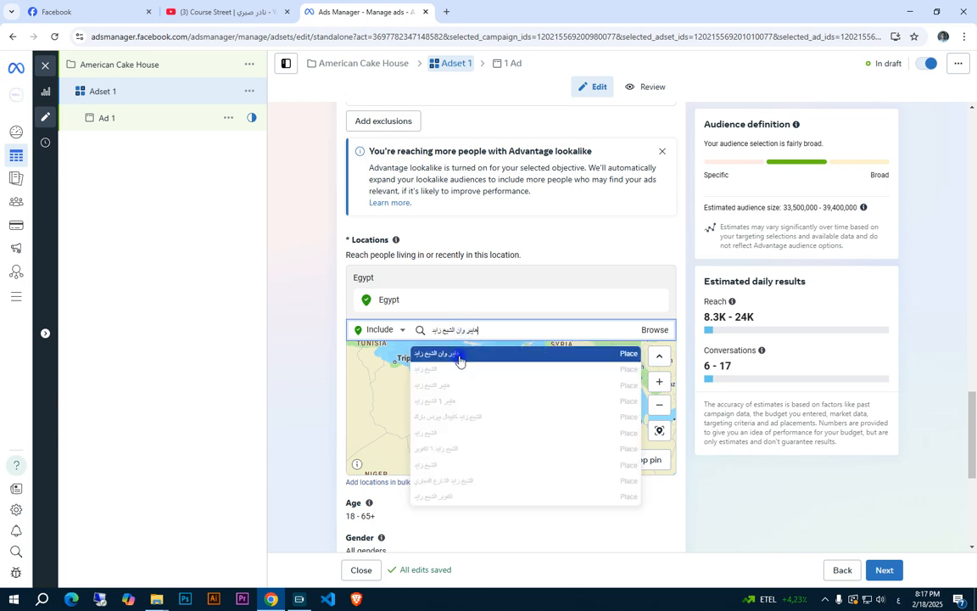
pyautogui.click(458, 361)
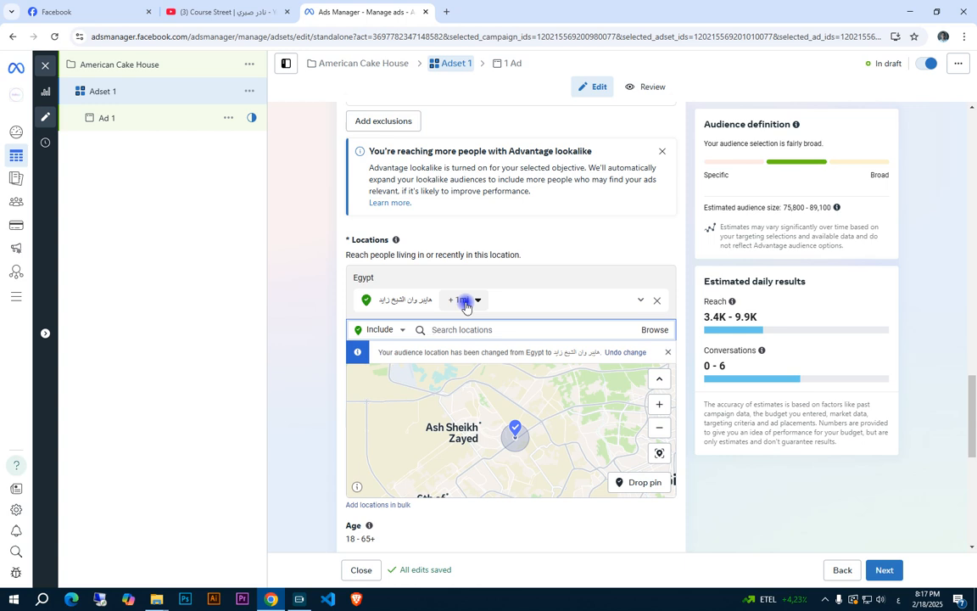
# Set the radius around the هايبر وان الشيخ زايد location to 7 mi and check the map coverage and estimated audience size
pyautogui.click(465, 304)
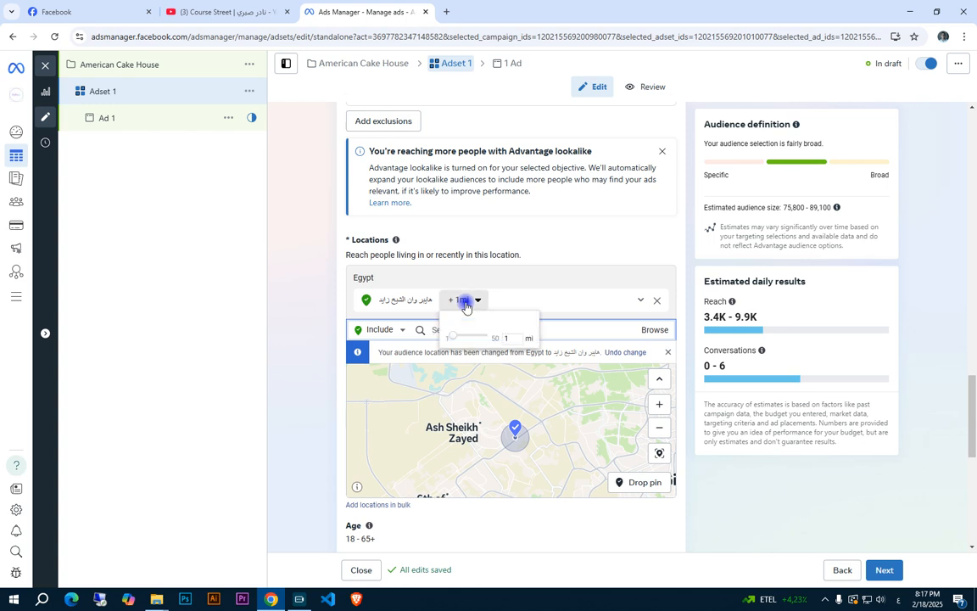
pyautogui.doubleClick(517, 337)
pyautogui.write('7')
pyautogui.press('Return')
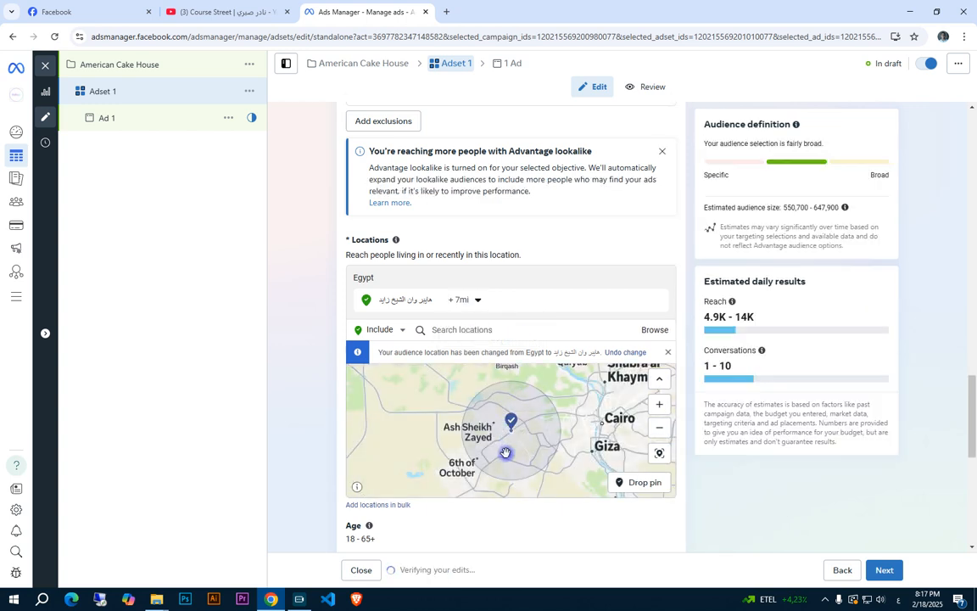
pyautogui.scroll(2, 505, 453)
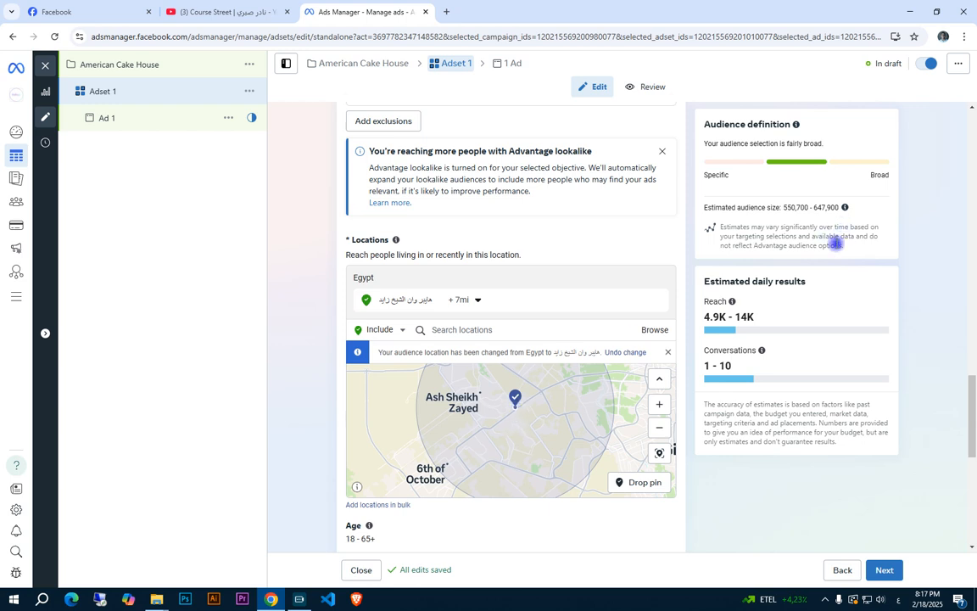
pyautogui.moveTo(843, 206); pyautogui.dragTo(705, 207)
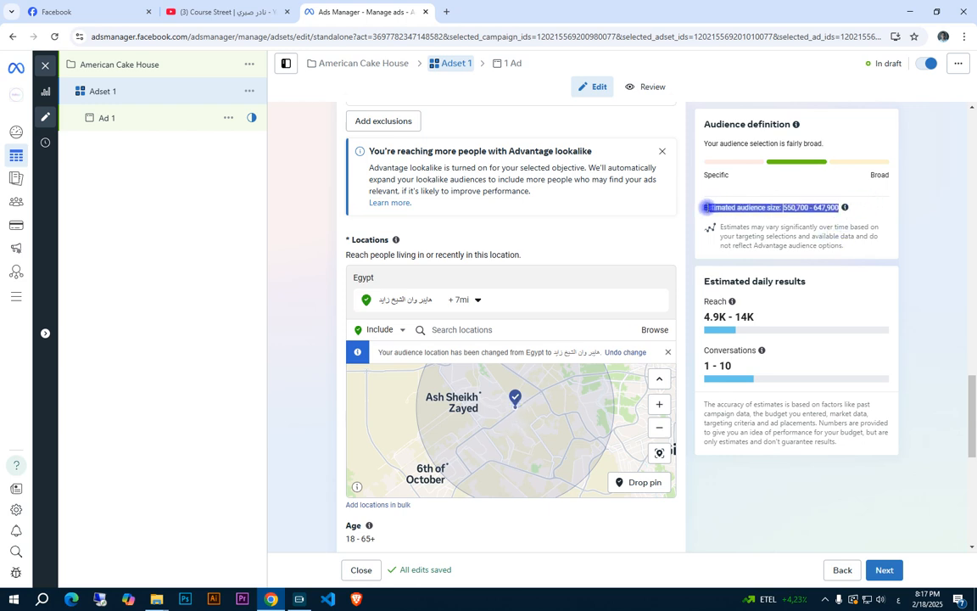
pyautogui.click(786, 210)
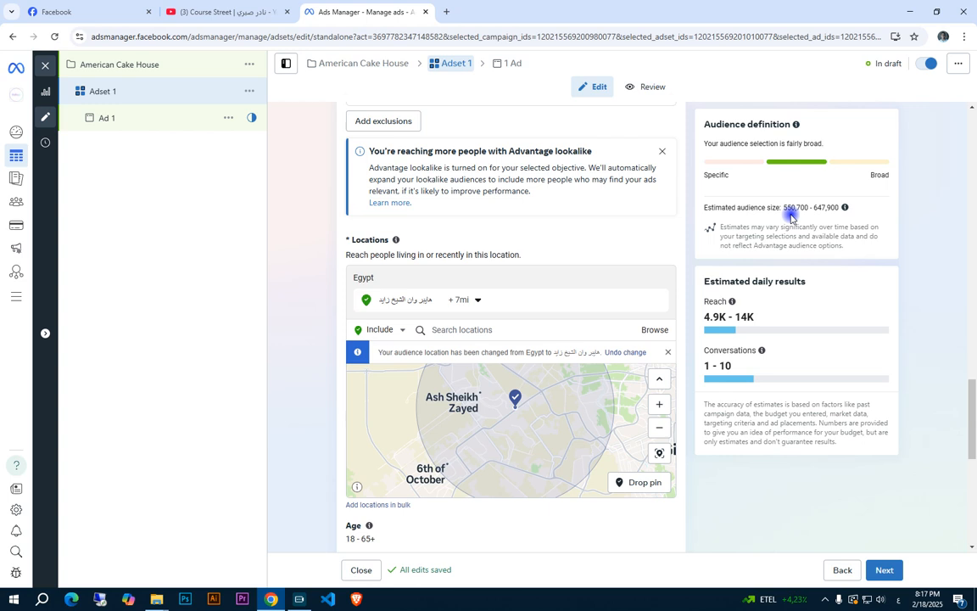
pyautogui.scroll(-4, 465, 453)
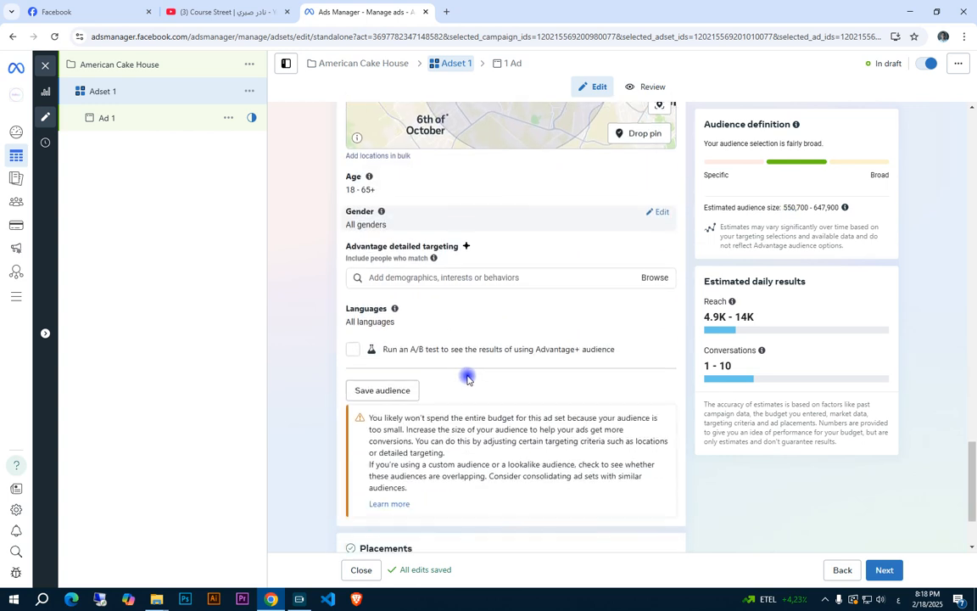
# Set the radius around the هايبر وان الشيخ زايد location to 8 mi and inspect its coverage on the map
pyautogui.scroll(5, 467, 379)
pyautogui.scroll(-4, 493, 373)
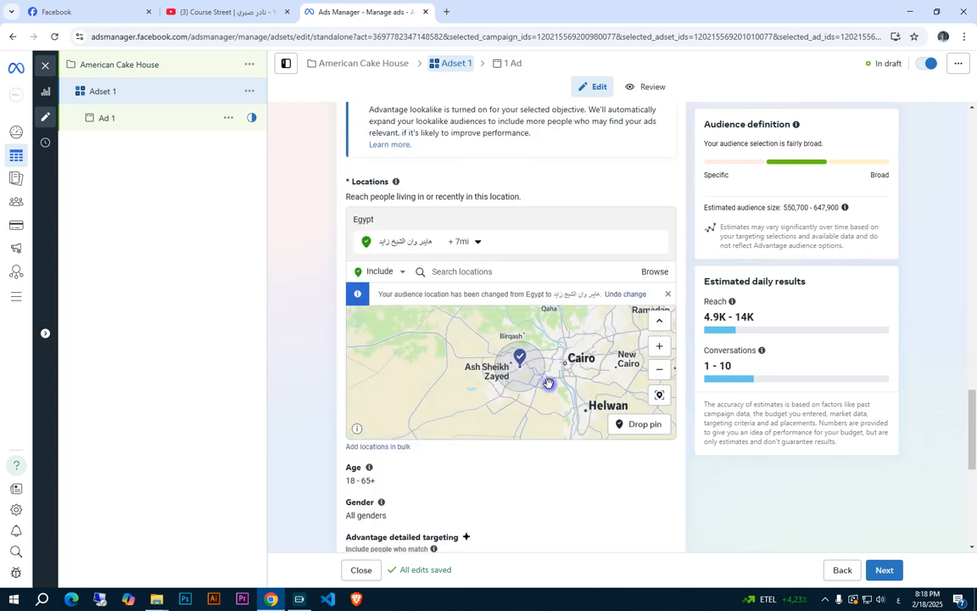
pyautogui.scroll(3, 549, 384)
pyautogui.click(465, 243)
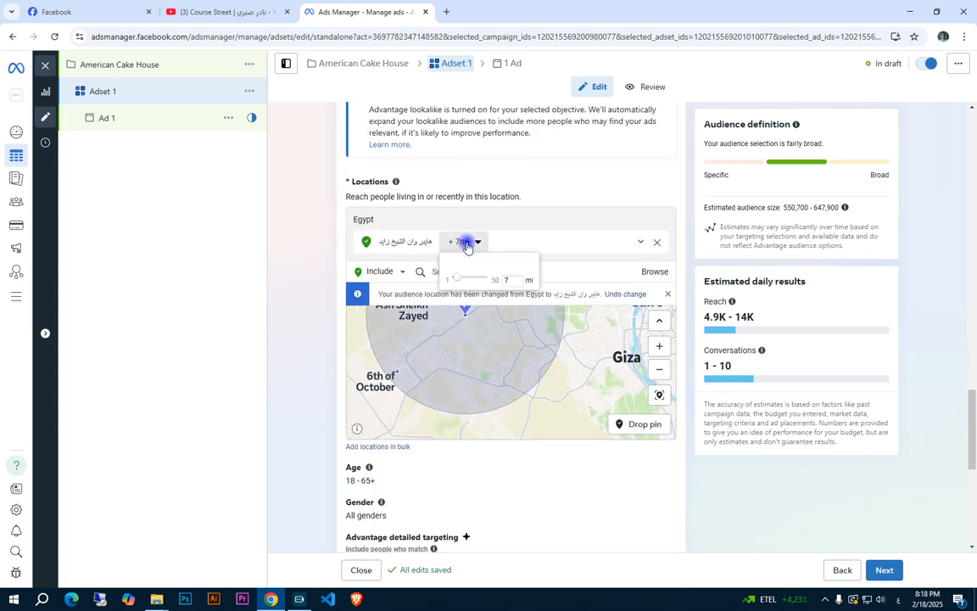
pyautogui.click(515, 282)
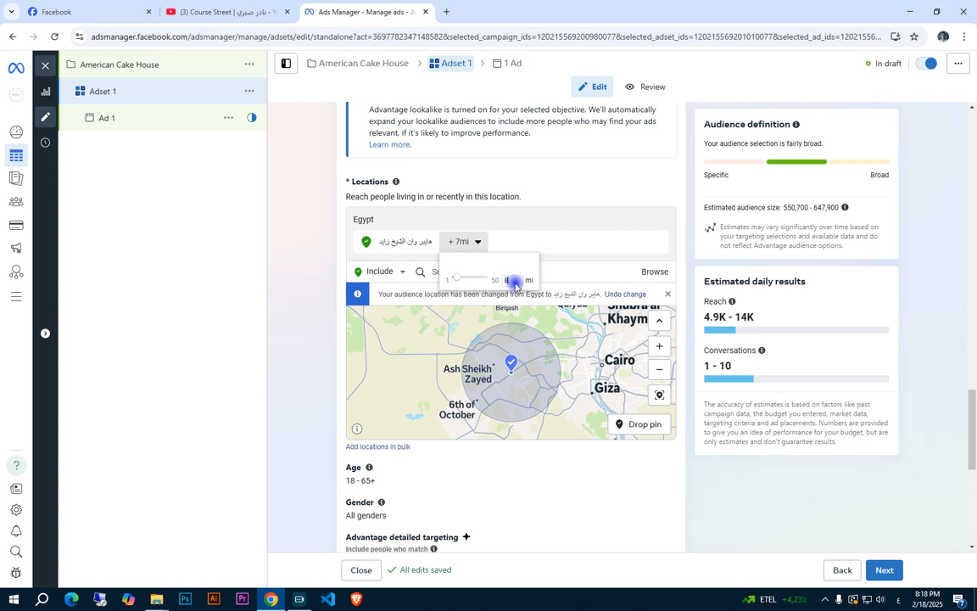
pyautogui.scroll(5, 500, 348)
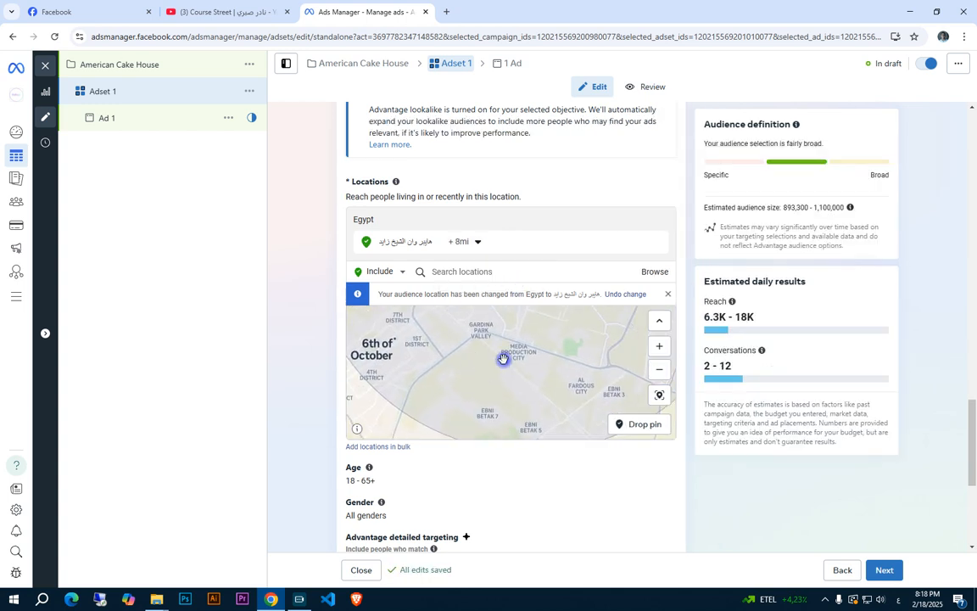
pyautogui.scroll(-5, 503, 359)
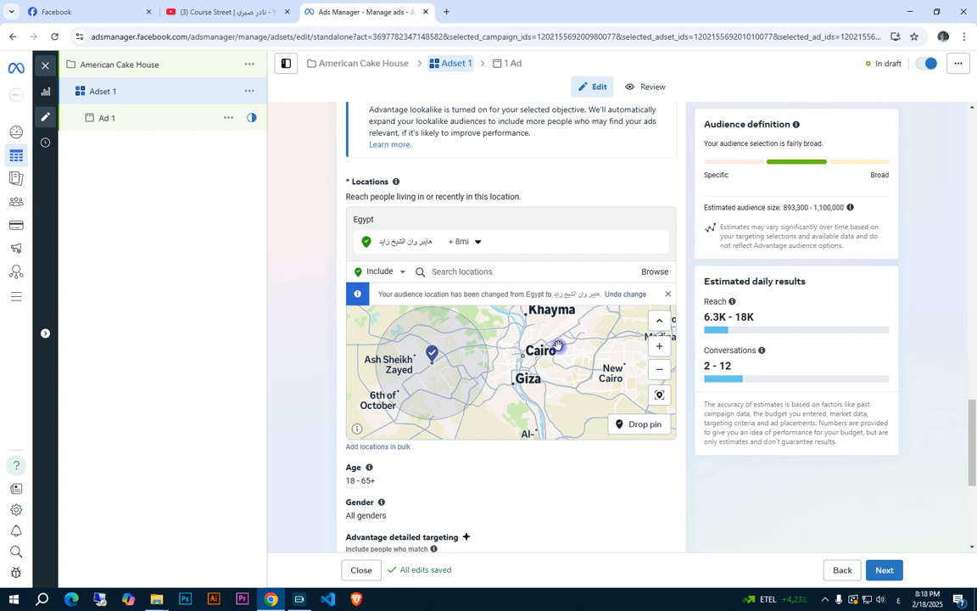
pyautogui.moveTo(558, 346); pyautogui.dragTo(610, 354)
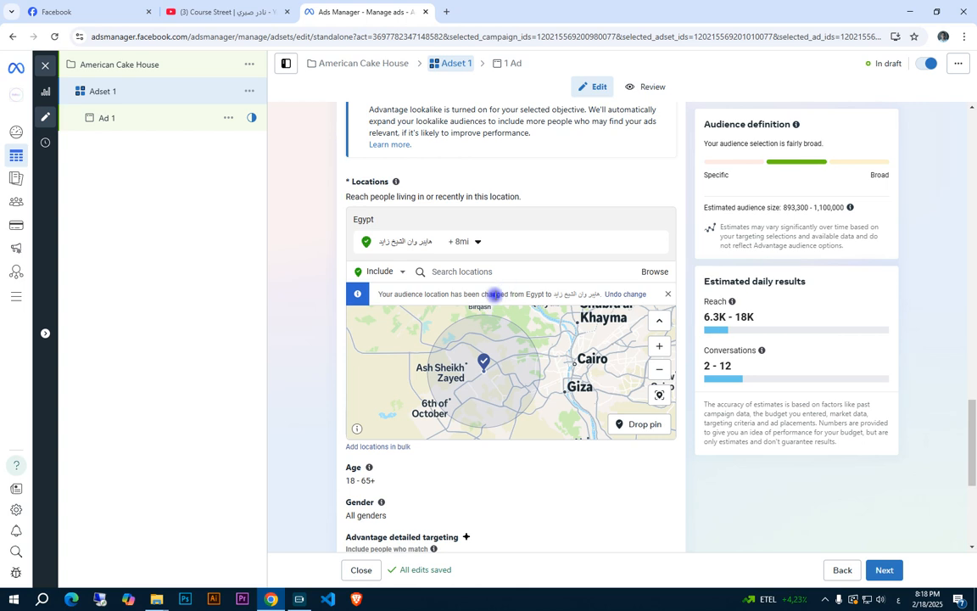
# Examine the estimated audience size against the location, age, gender and detailed targeting settings of Adset 1
pyautogui.scroll(-3, 497, 436)
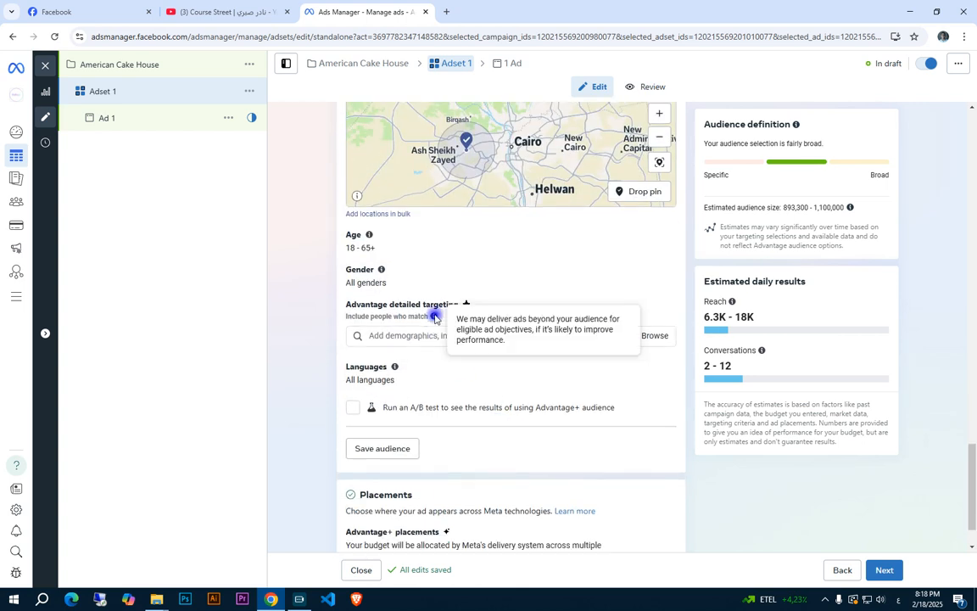
pyautogui.scroll(2, 462, 310)
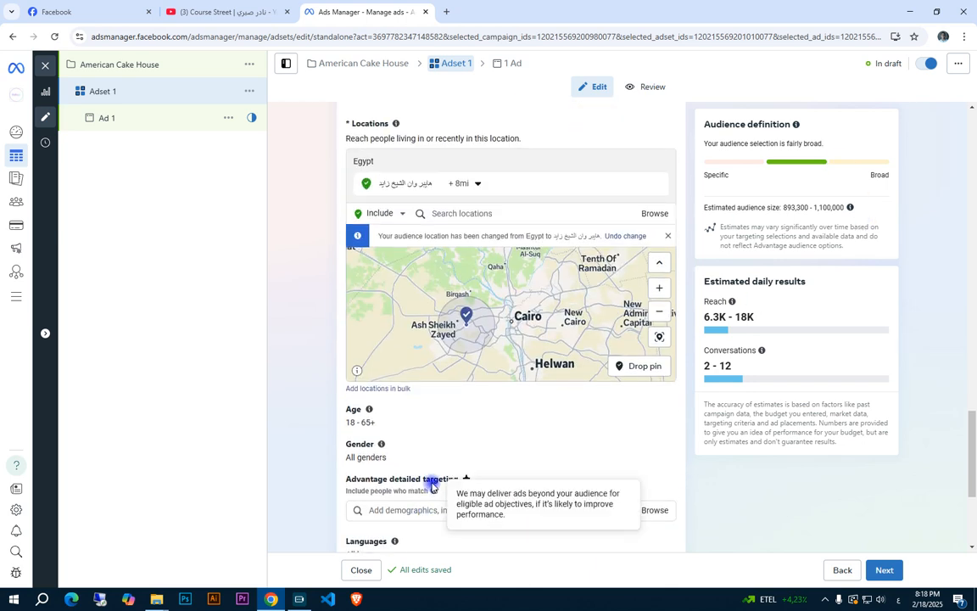
pyautogui.scroll(-1, 431, 467)
pyautogui.moveTo(843, 208); pyautogui.dragTo(783, 208)
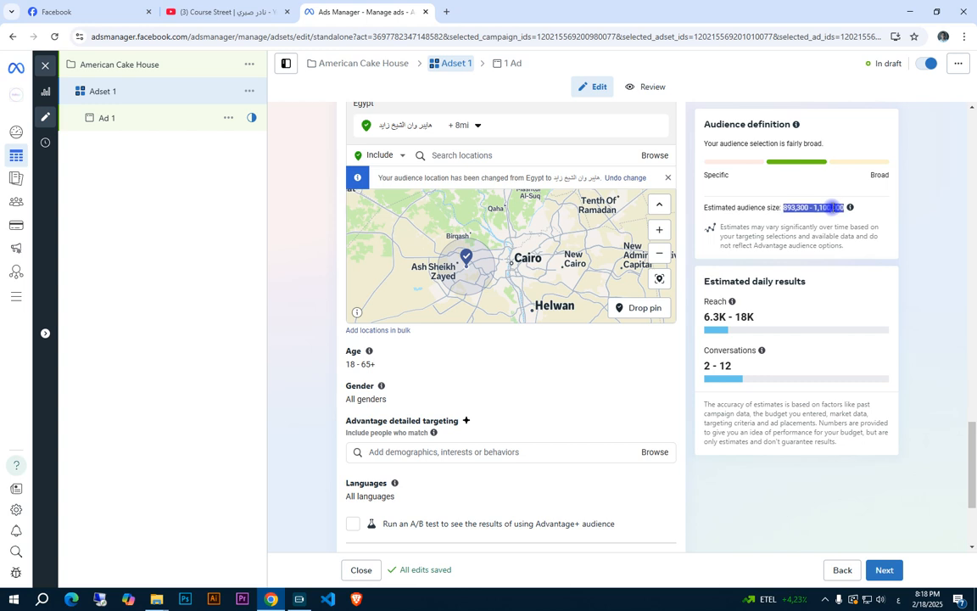
pyautogui.click(739, 207)
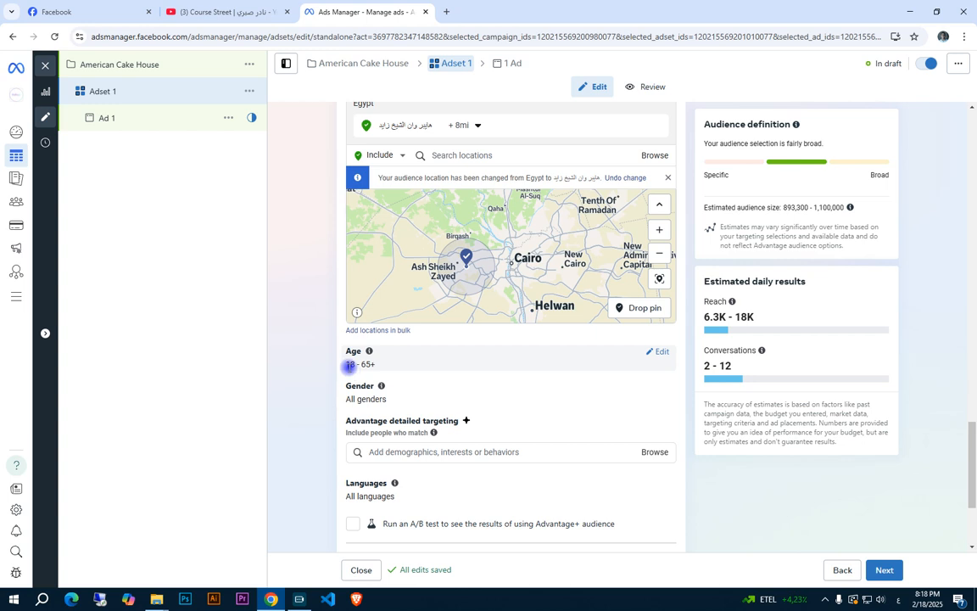
pyautogui.moveTo(811, 208); pyautogui.dragTo(872, 209)
pyautogui.click(872, 208)
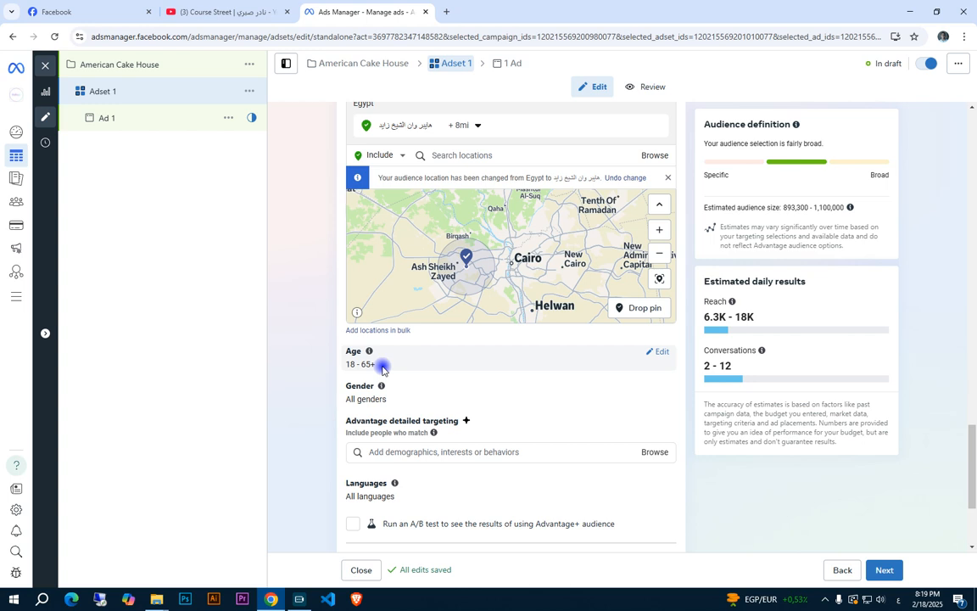
# Edit Adset 1's age targeting and set the minimum age to 20
pyautogui.click(658, 351)
pyautogui.click(364, 373)
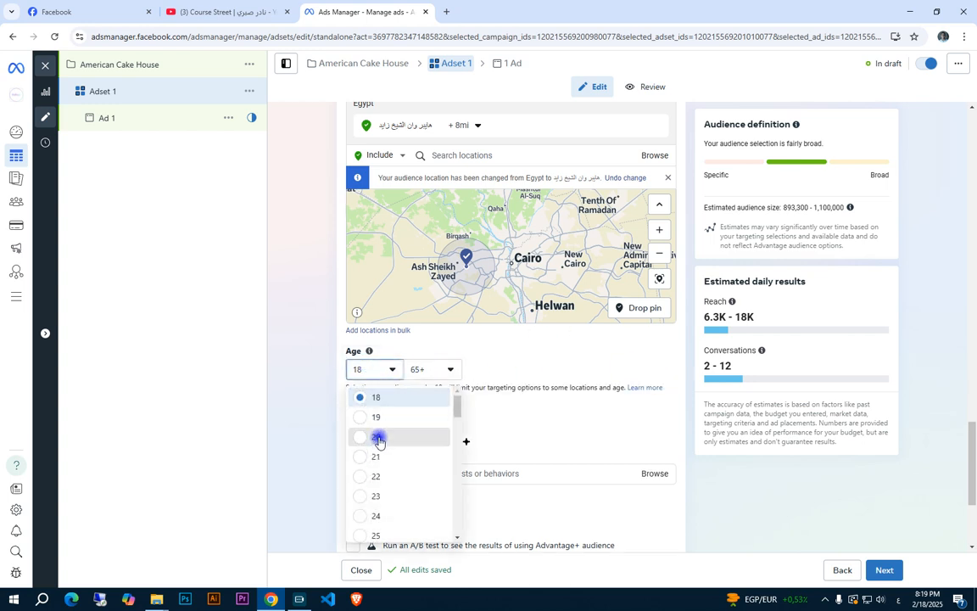
pyautogui.click(378, 436)
pyautogui.scroll(5, 430, 370)
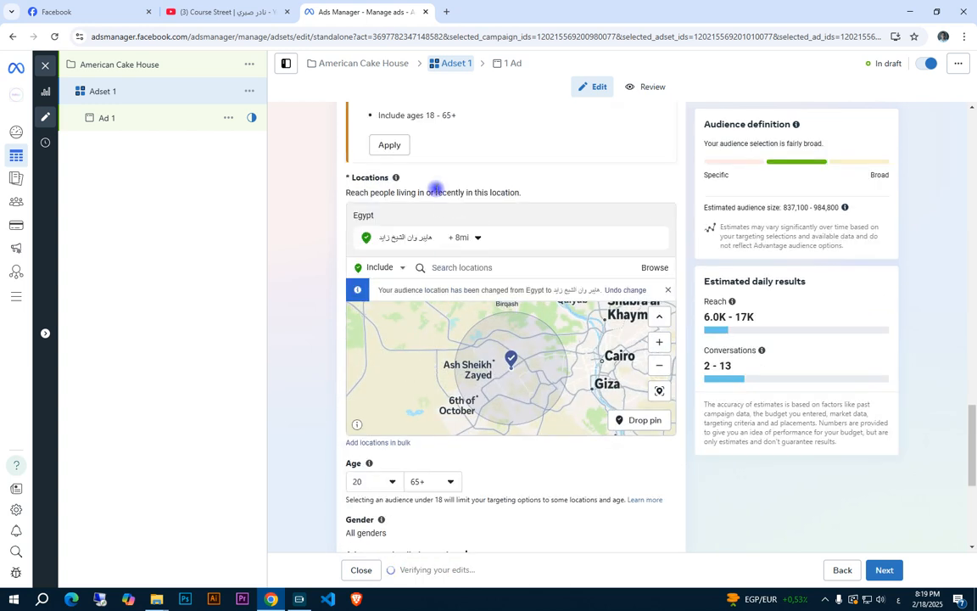
# Set the audience's maximum age to 25 and check the estimated audience size
pyautogui.click(432, 485)
pyautogui.scroll(10, 451, 410)
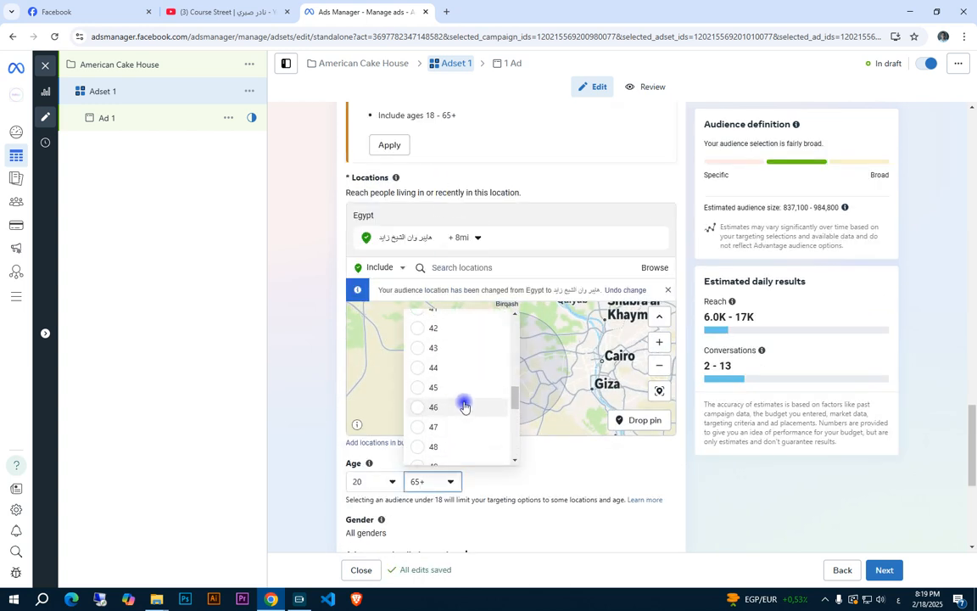
pyautogui.scroll(-1, 469, 375)
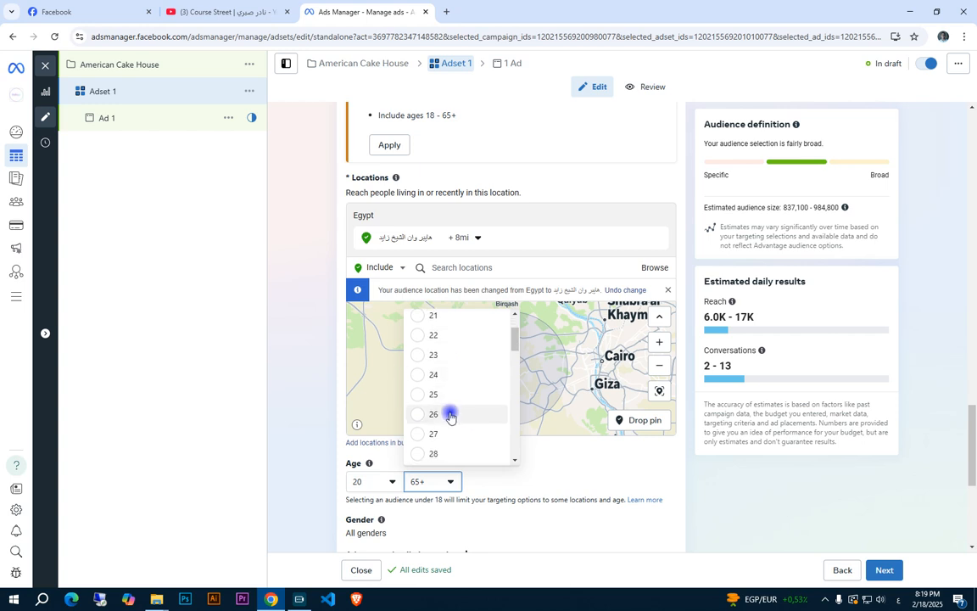
pyautogui.click(455, 393)
pyautogui.scroll(-2, 742, 363)
pyautogui.scroll(2, 742, 363)
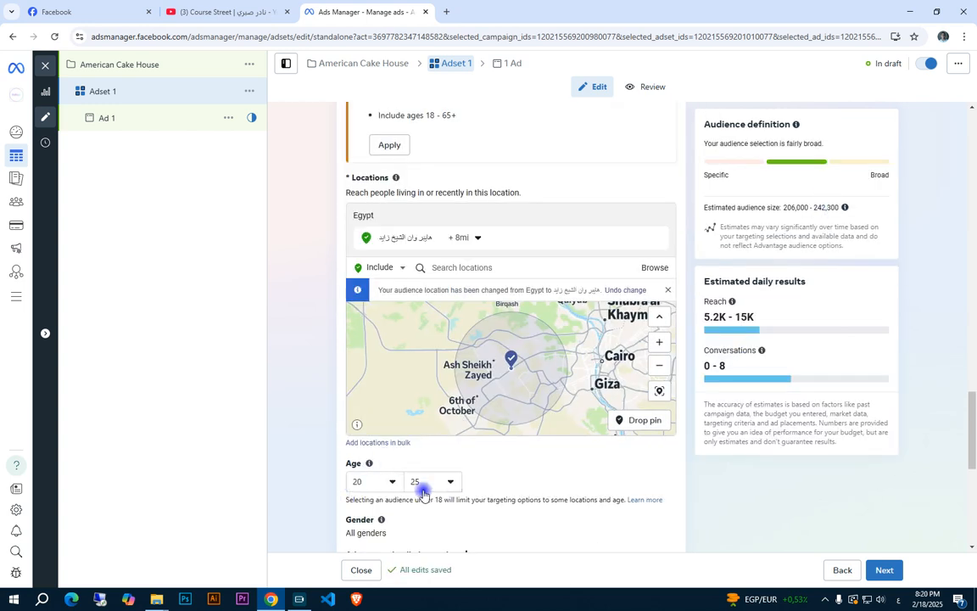
pyautogui.doubleClick(827, 207)
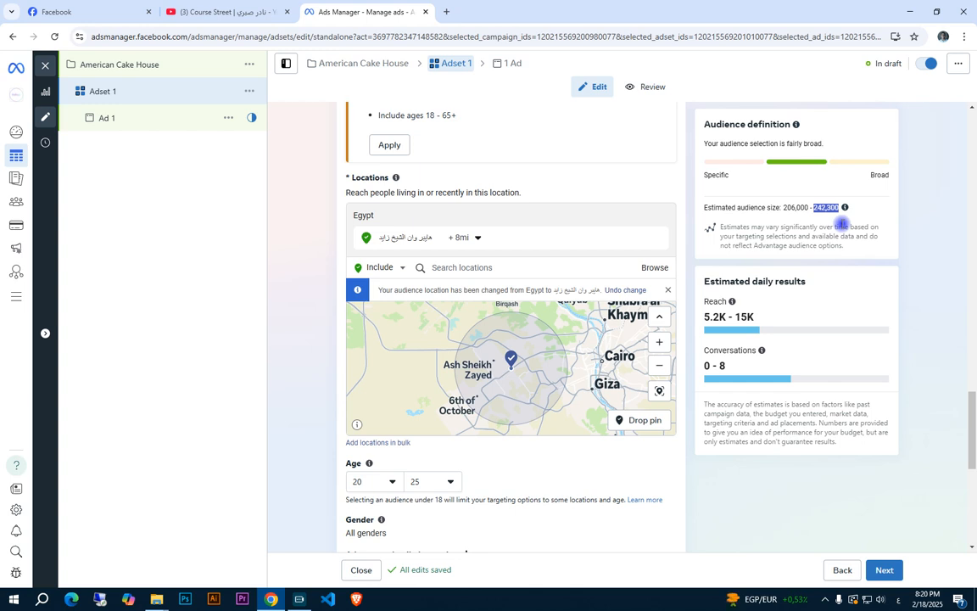
pyautogui.click(841, 223)
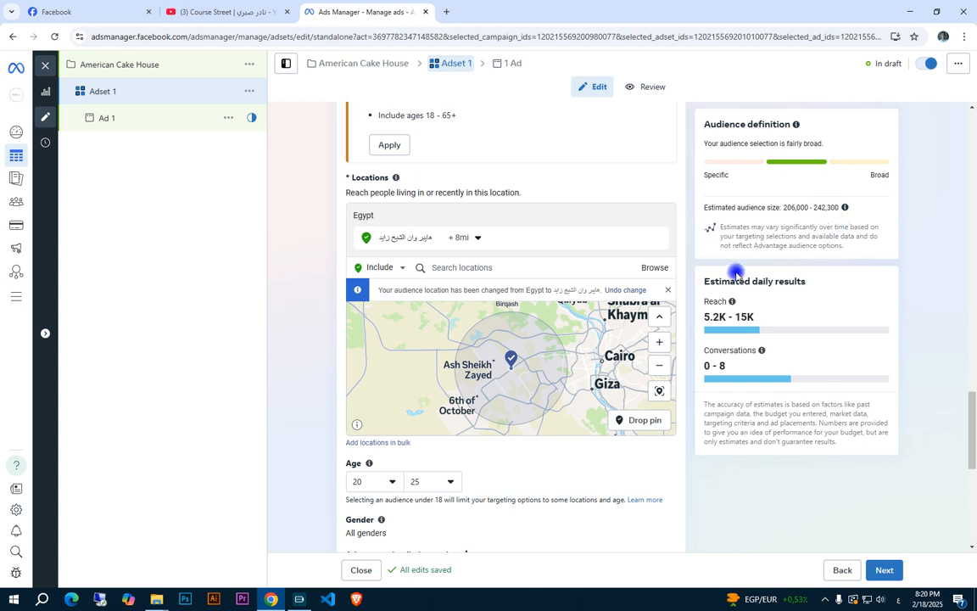
# Raise the audience's maximum age to 35 and check the estimated audience size again
pyautogui.scroll(-1, 686, 307)
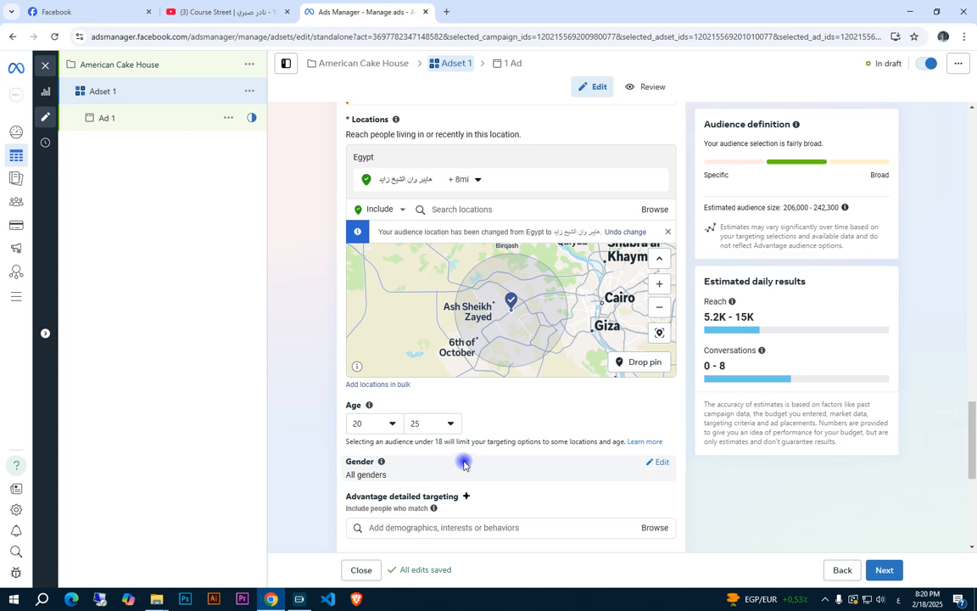
pyautogui.scroll(-1, 463, 461)
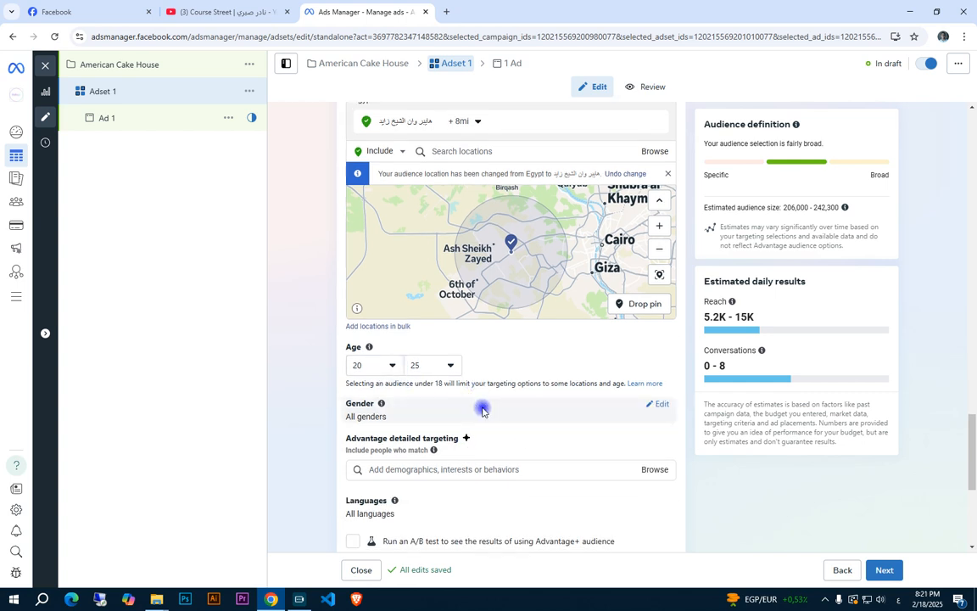
pyautogui.scroll(1, 551, 405)
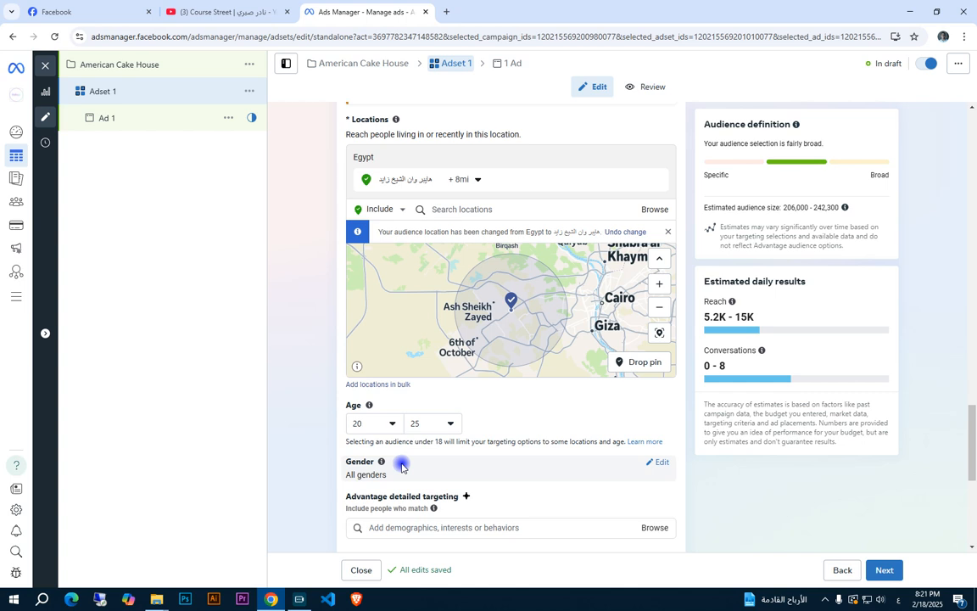
pyautogui.click(429, 423)
pyautogui.scroll(-3, 452, 340)
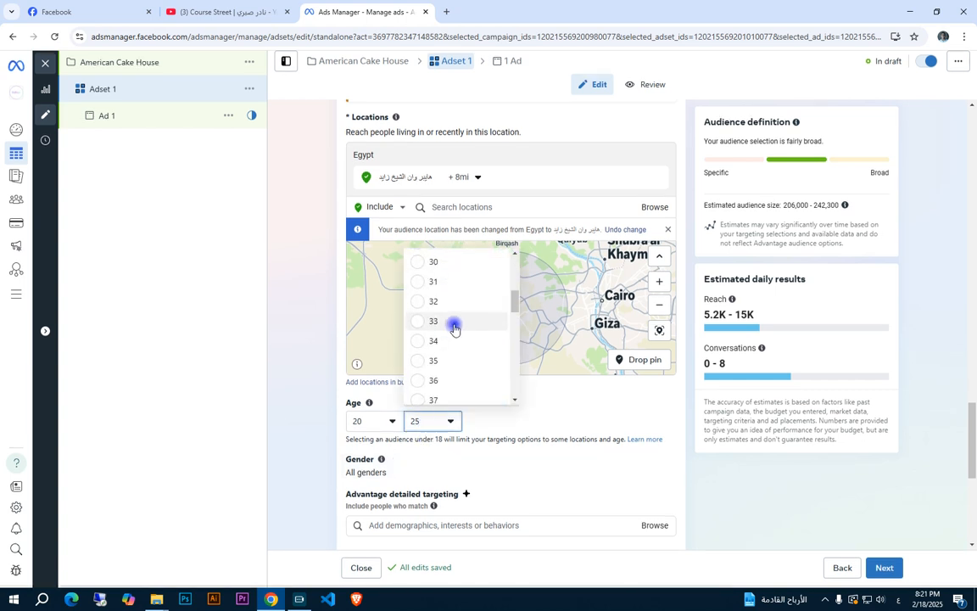
pyautogui.click(443, 359)
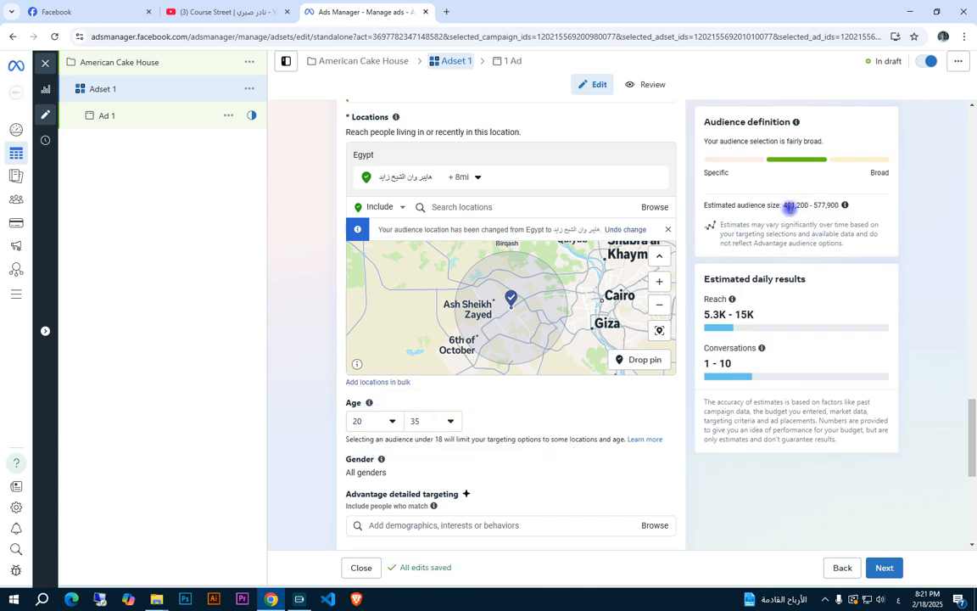
pyautogui.moveTo(812, 205); pyautogui.dragTo(836, 217)
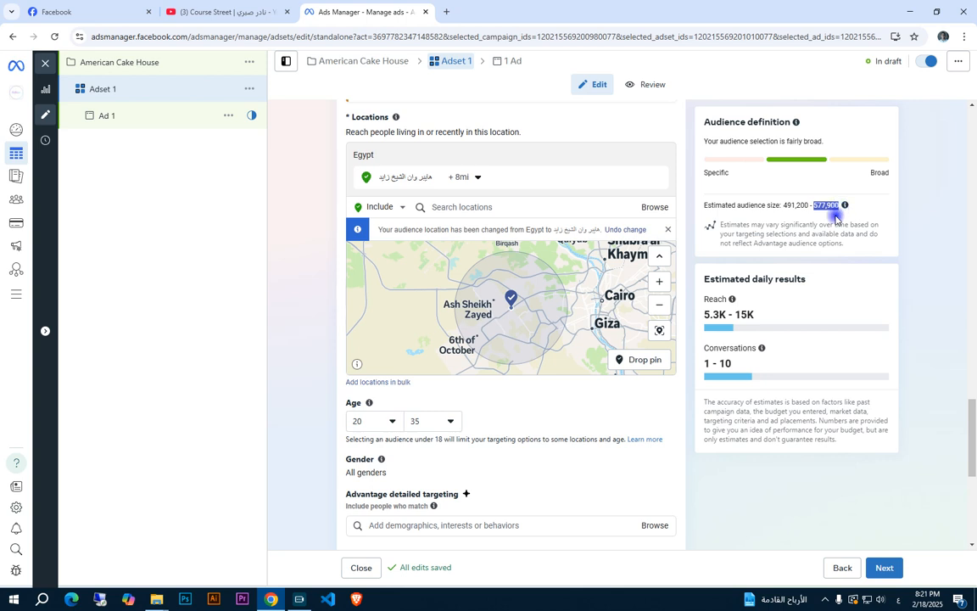
pyautogui.click(823, 278)
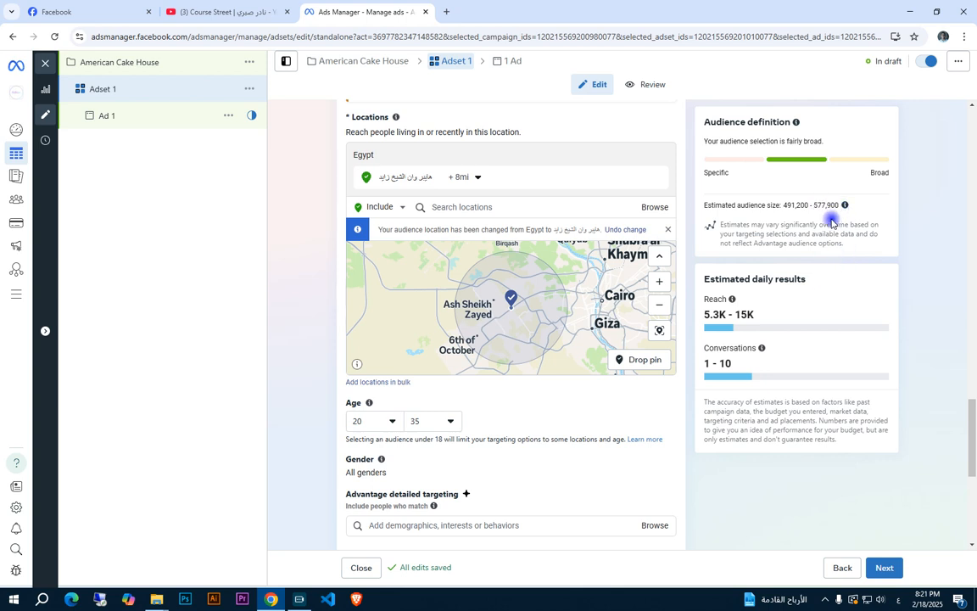
# Review the remaining audience settings, including detailed targeting and languages, and open the gender options for editing
pyautogui.scroll(-2, 545, 476)
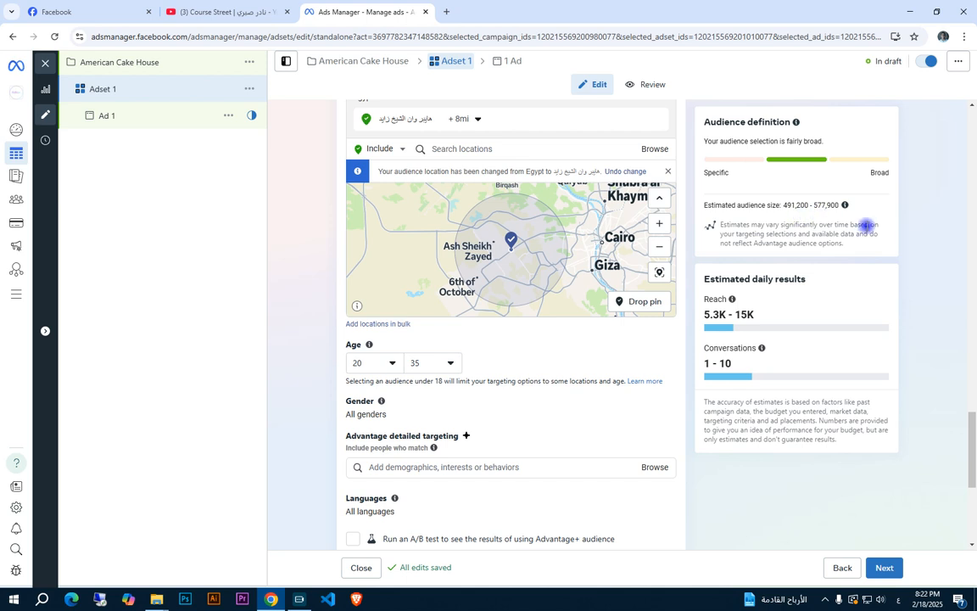
pyautogui.scroll(-1, 509, 356)
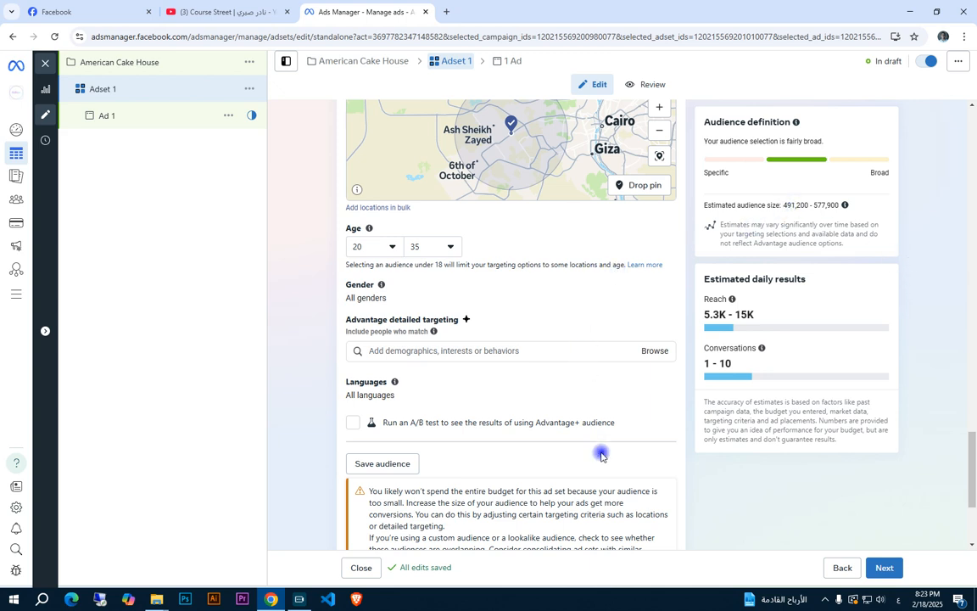
pyautogui.scroll(-1, 649, 484)
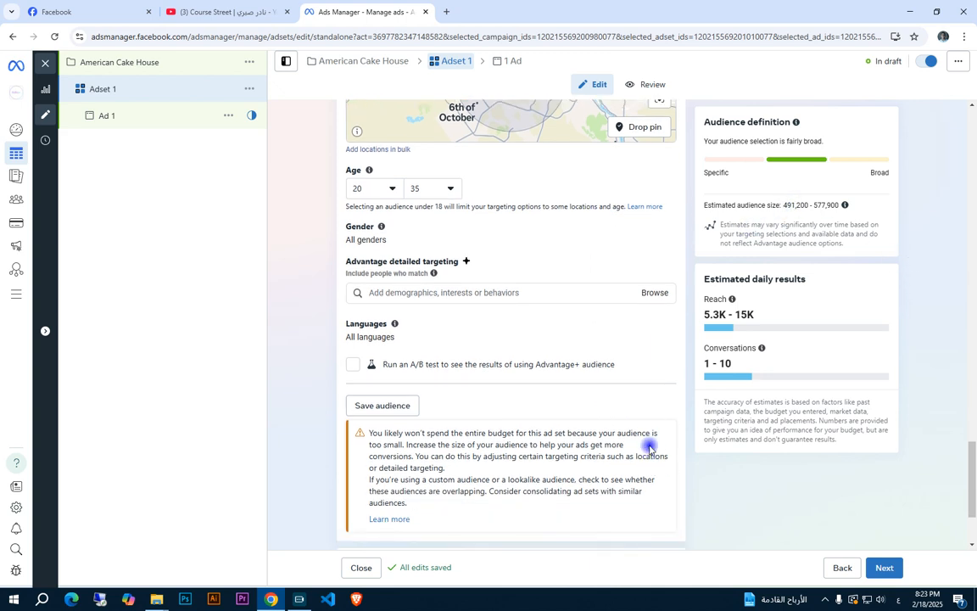
pyautogui.scroll(-1, 650, 458)
pyautogui.scroll(3, 649, 445)
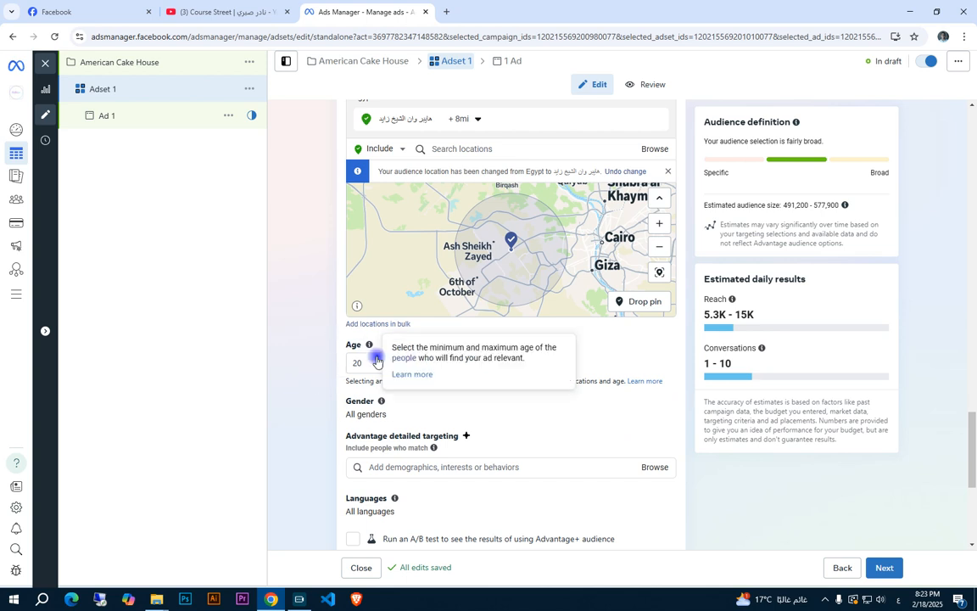
pyautogui.click(605, 413)
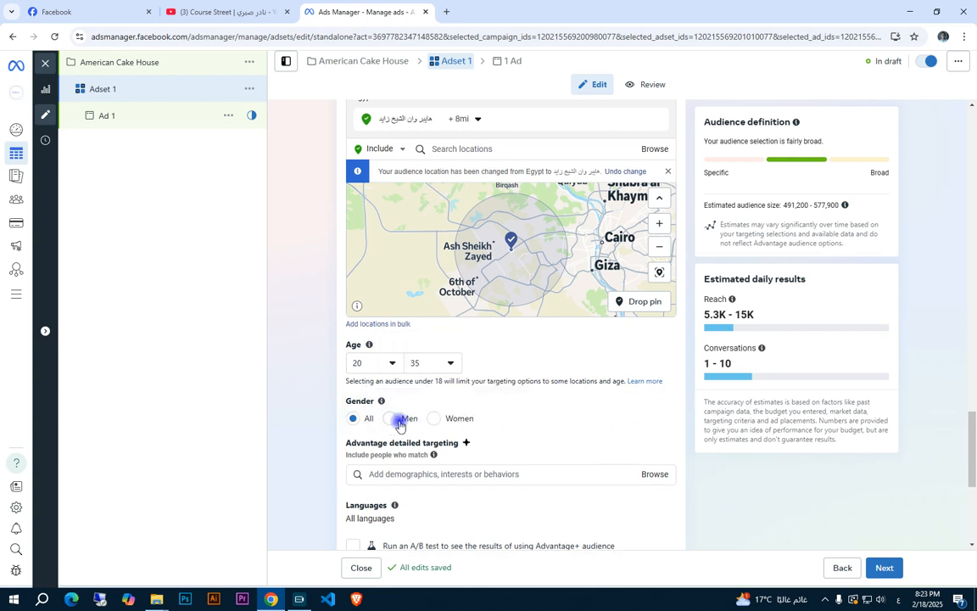
pyautogui.scroll(-2, 365, 405)
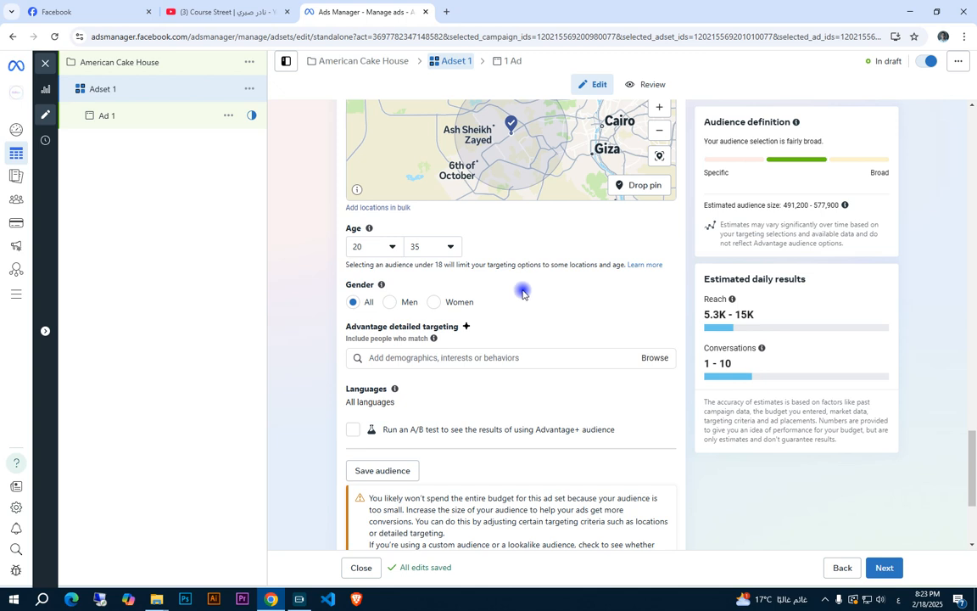
# Set the audience's maximum age to 45
pyautogui.click(451, 248)
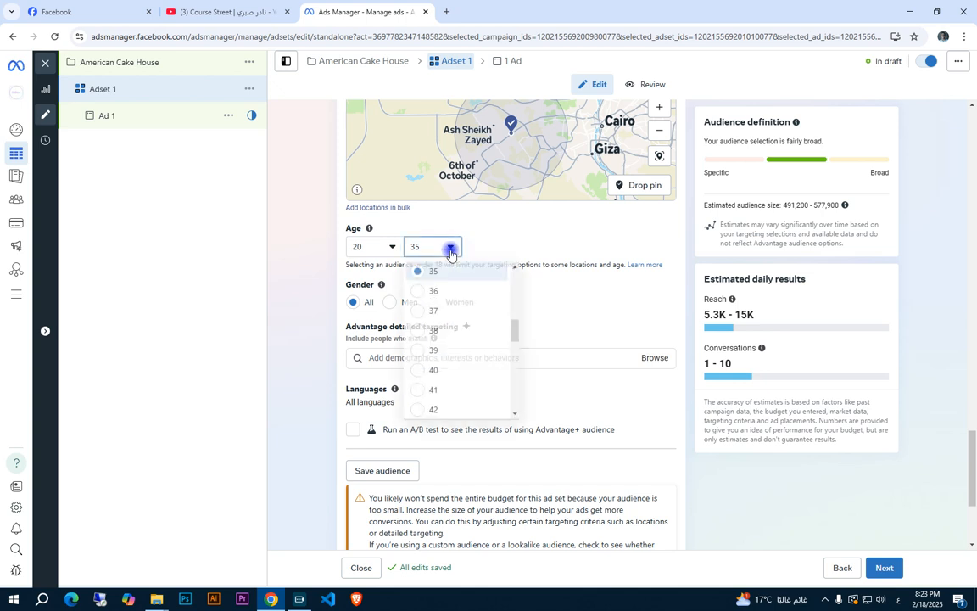
pyautogui.scroll(-1, 450, 392)
pyautogui.click(447, 405)
pyautogui.scroll(1, 603, 245)
# Drop a second targeting pin on central Cairo in the locations map, at about (30.0470, 31.2334)
pyautogui.moveTo(513, 238); pyautogui.dragTo(439, 247)
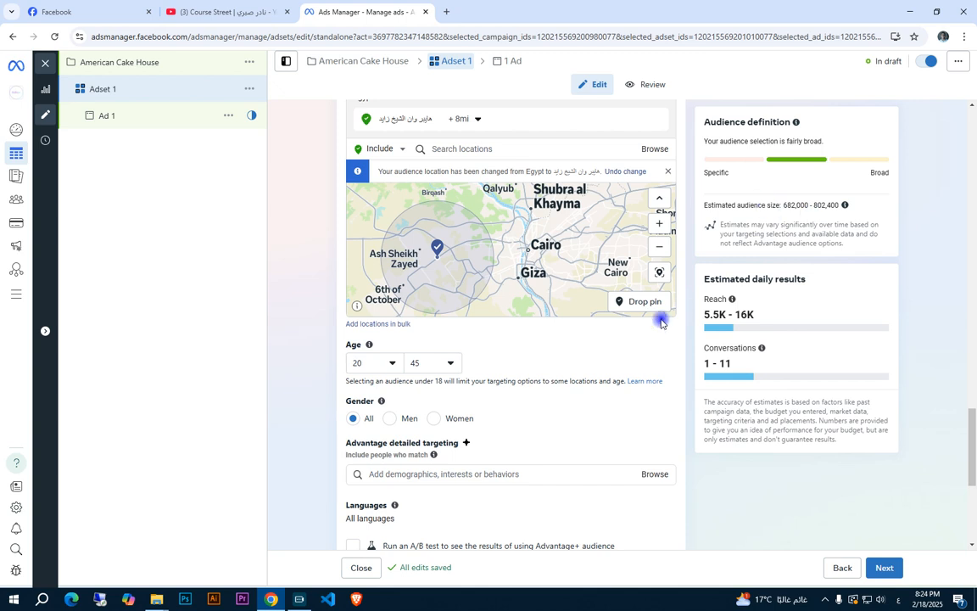
pyautogui.moveTo(567, 260); pyautogui.dragTo(562, 265)
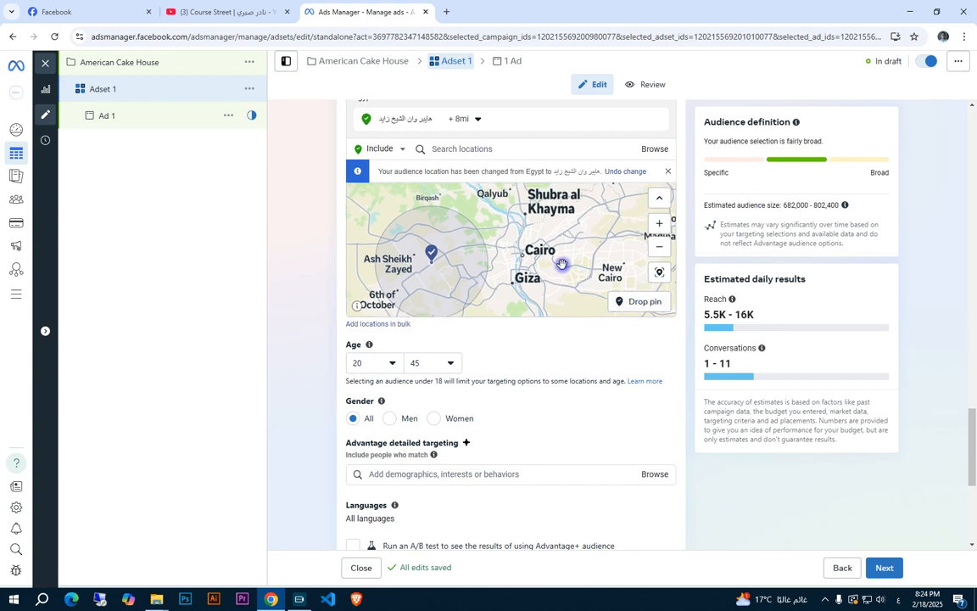
pyautogui.click(652, 307)
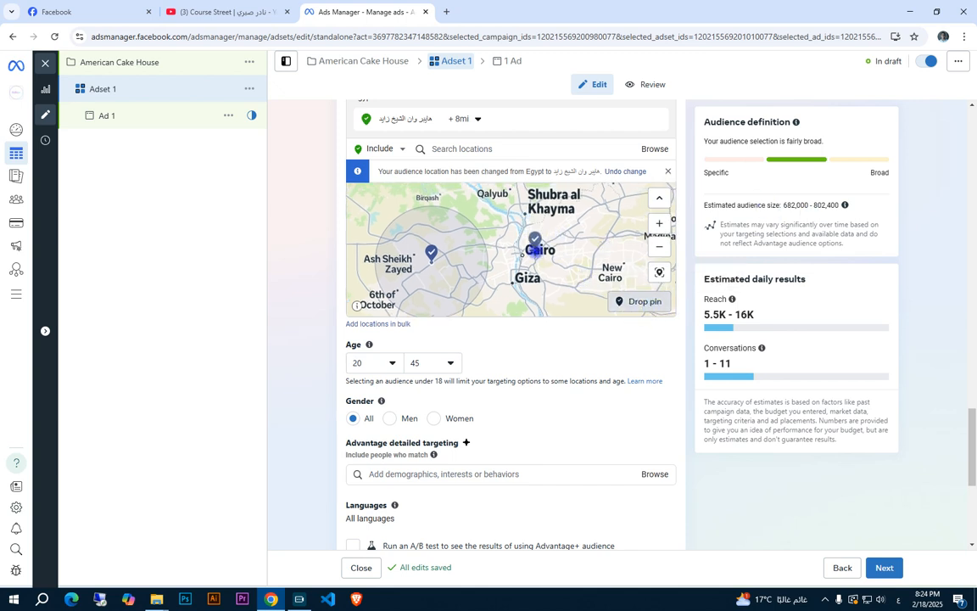
pyautogui.click(520, 252)
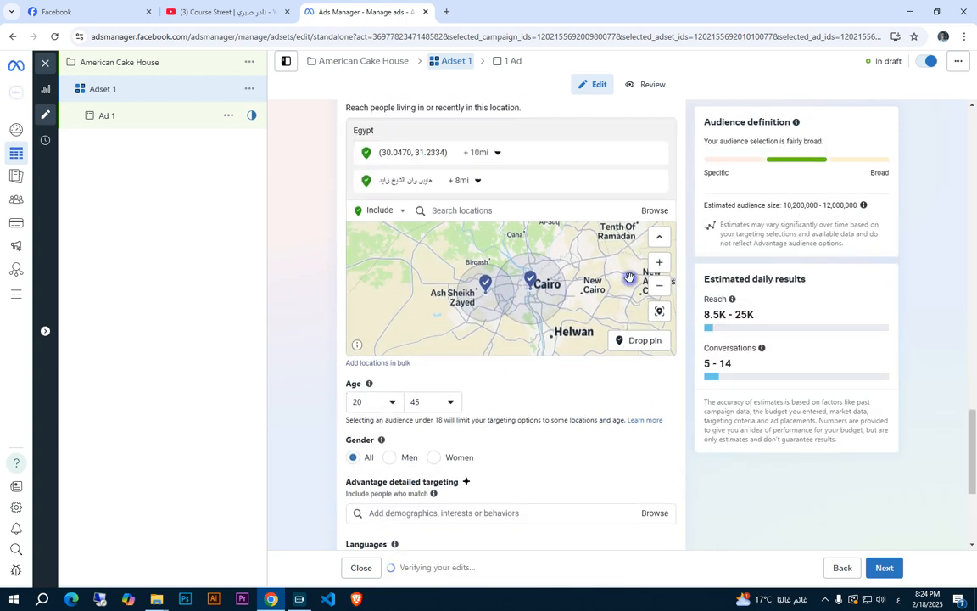
# Set the Cairo pin's targeting radius to 5 mi and check the estimated audience size
pyautogui.click(476, 181)
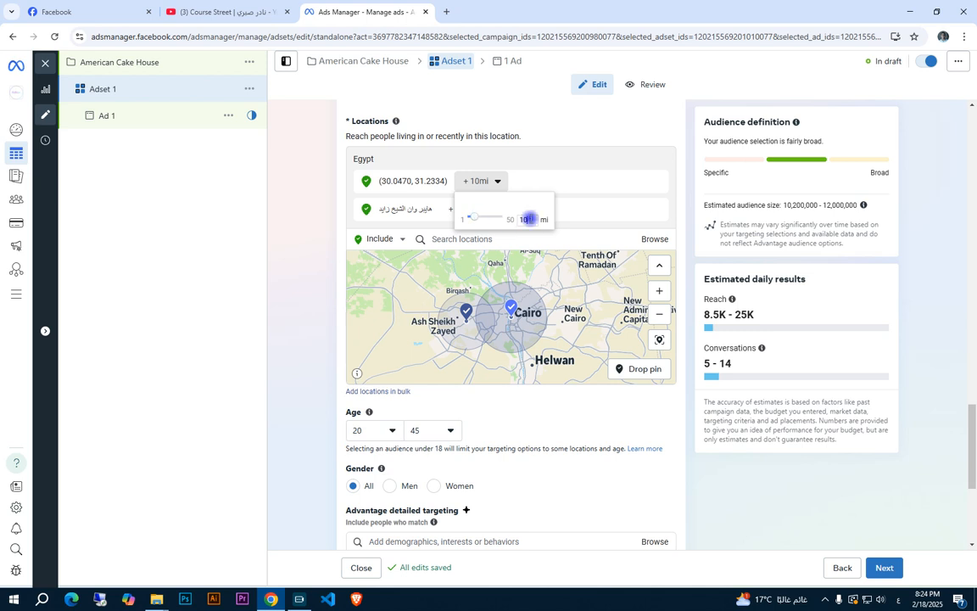
pyautogui.doubleClick(530, 219)
pyautogui.write('5')
pyautogui.press('Return')
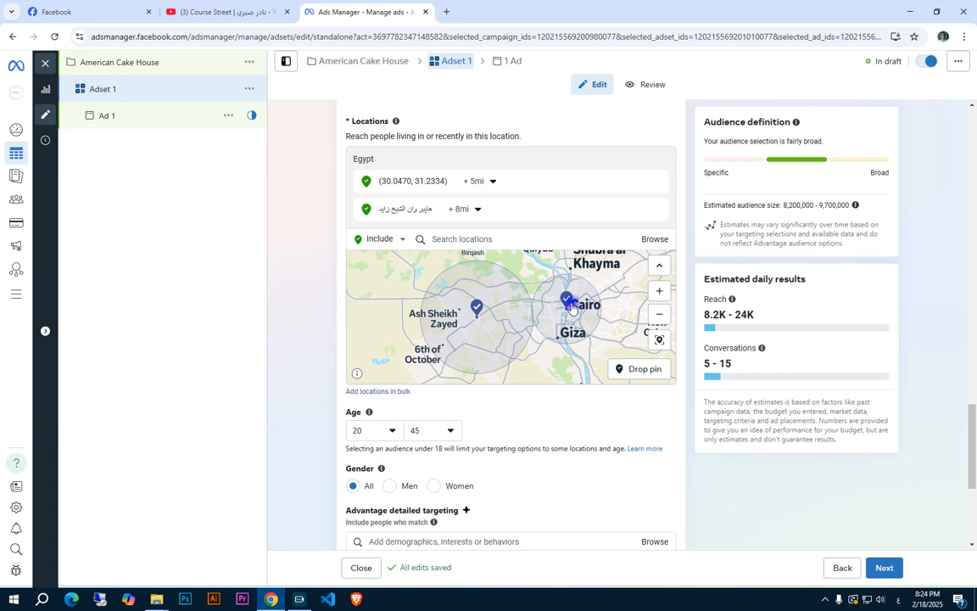
pyautogui.doubleClick(831, 205)
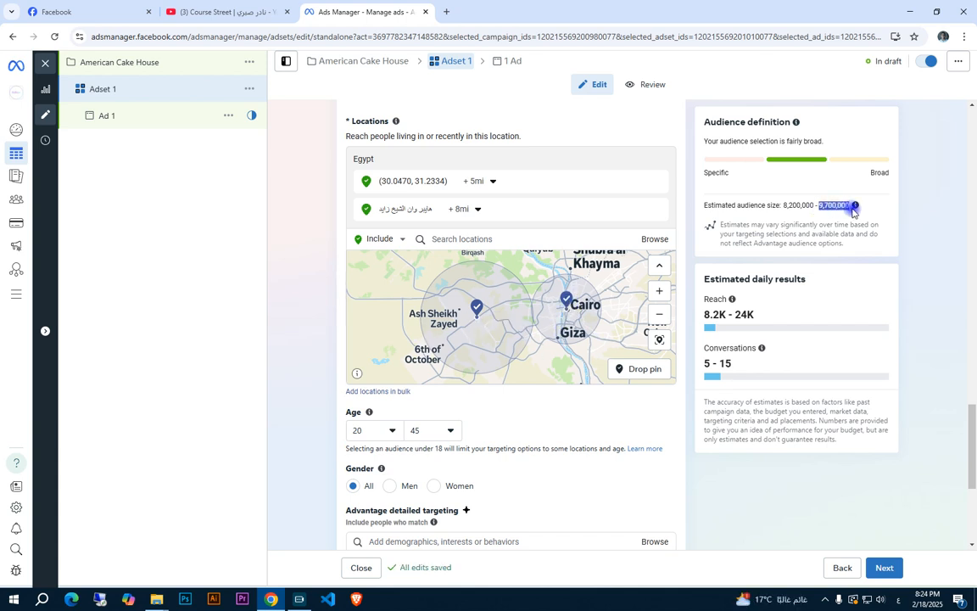
pyautogui.click(862, 245)
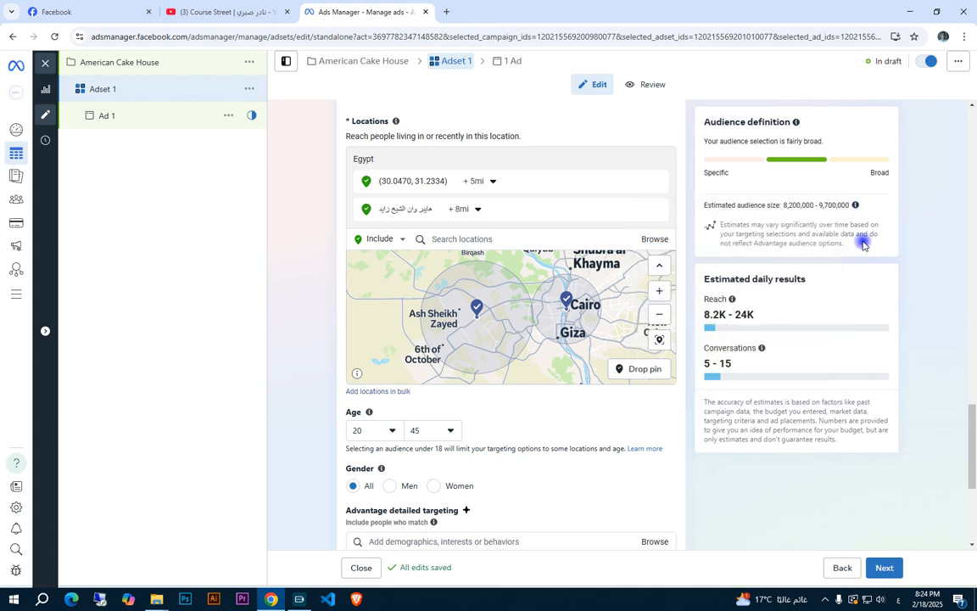
# Search the detailed targeting options for "Wear" and look through the suggested interests and their sizes
pyautogui.moveTo(369, 412)
pyautogui.scroll(-3, 509, 475)
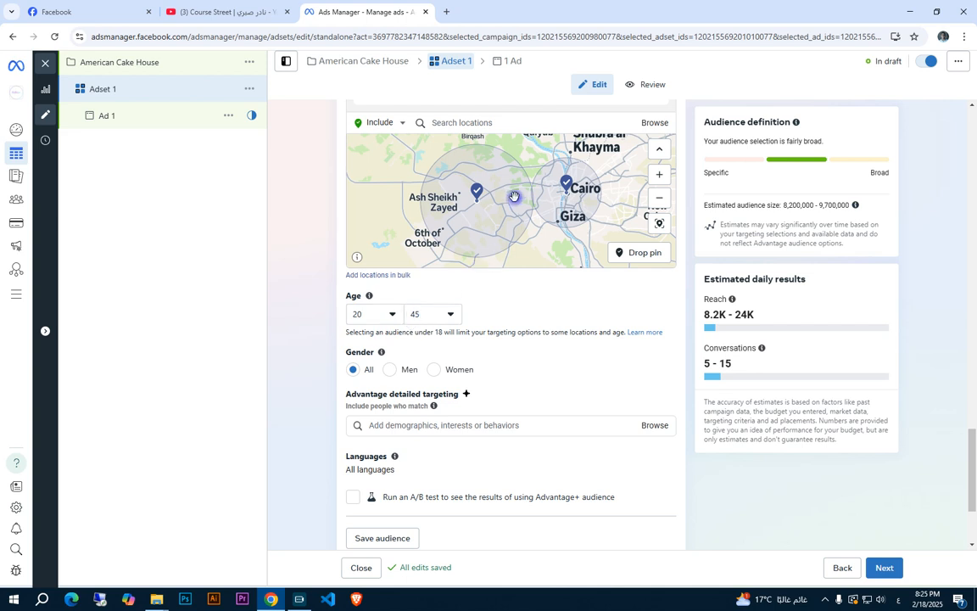
pyautogui.click(420, 425)
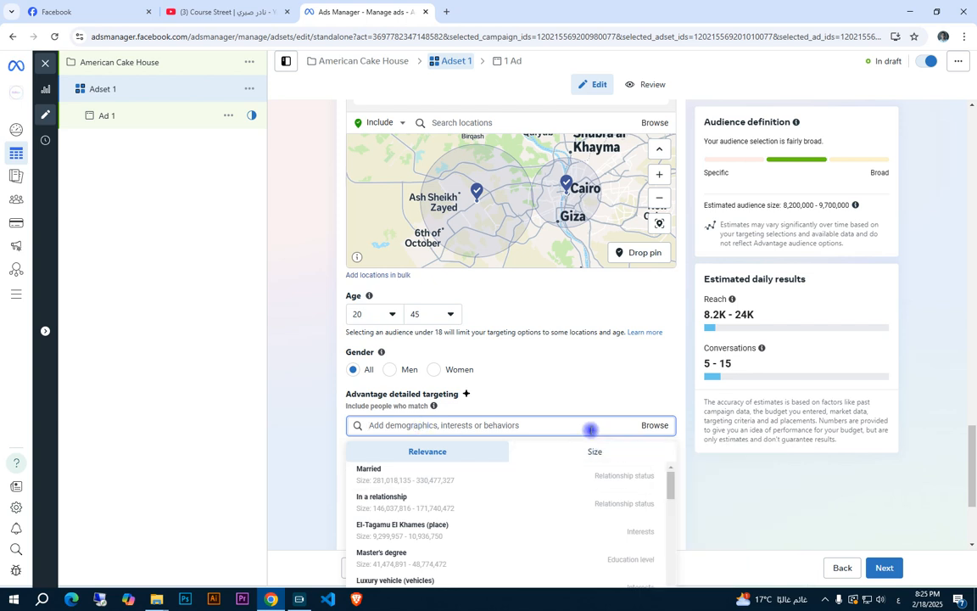
pyautogui.write('Wea')
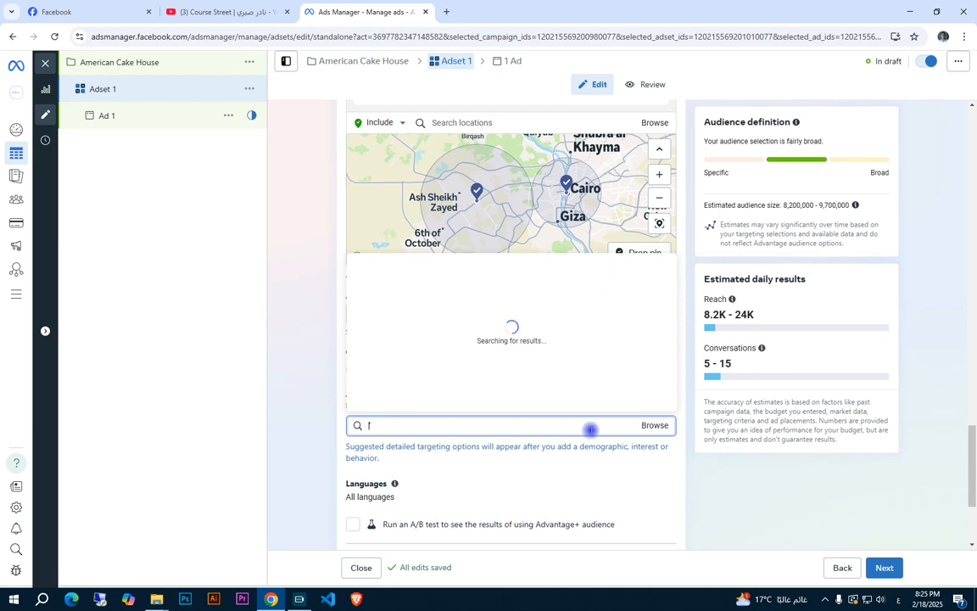
pyautogui.write('r')
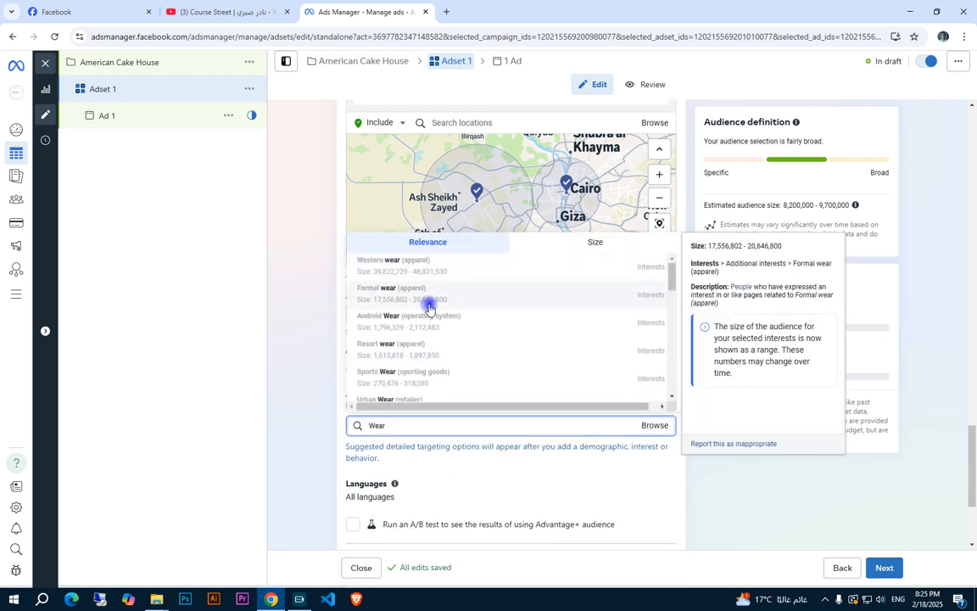
pyautogui.scroll(-1, 454, 312)
pyautogui.scroll(-1, 454, 312)
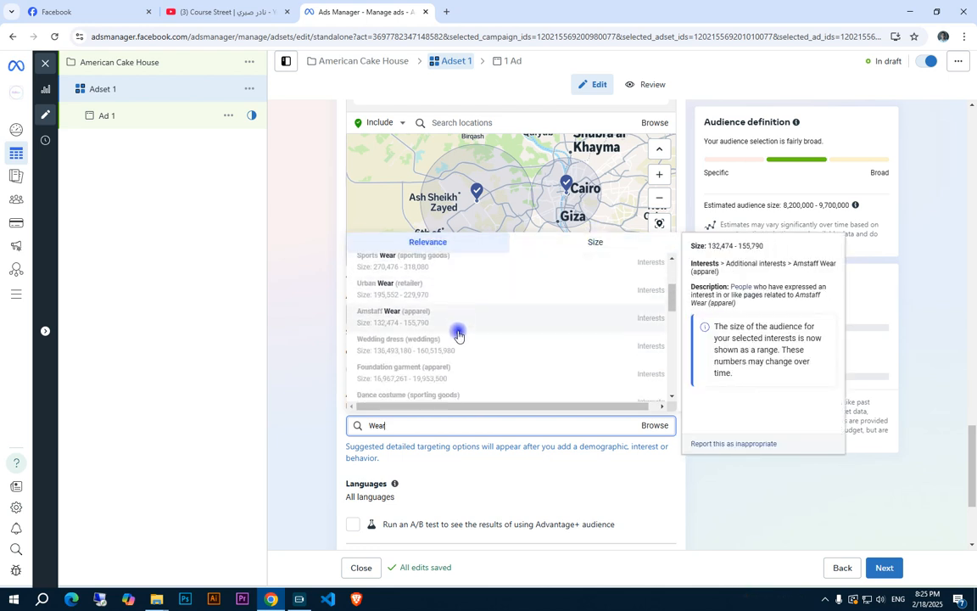
pyautogui.scroll(-3, 458, 342)
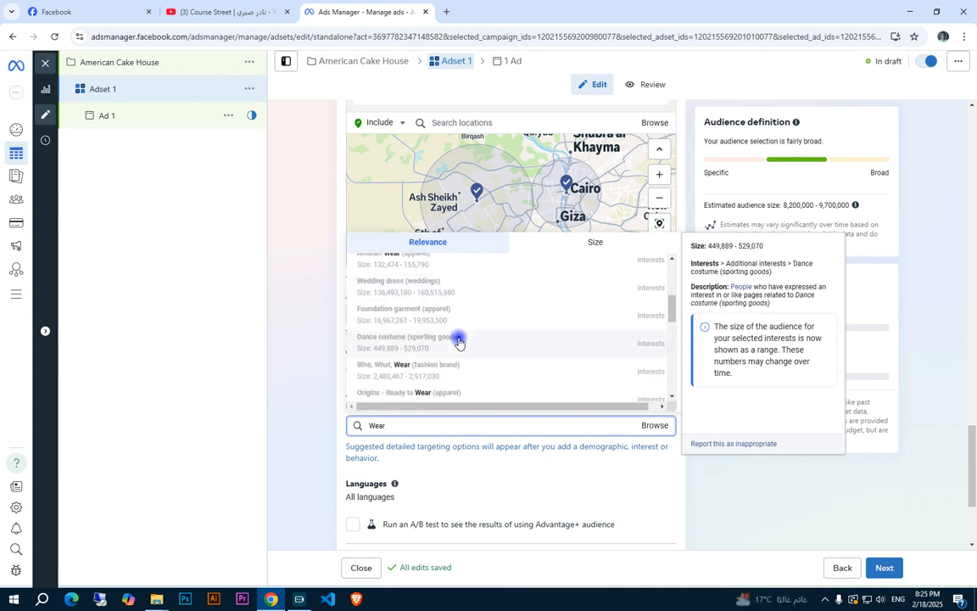
pyautogui.scroll(-3, 475, 342)
pyautogui.scroll(-5, 473, 304)
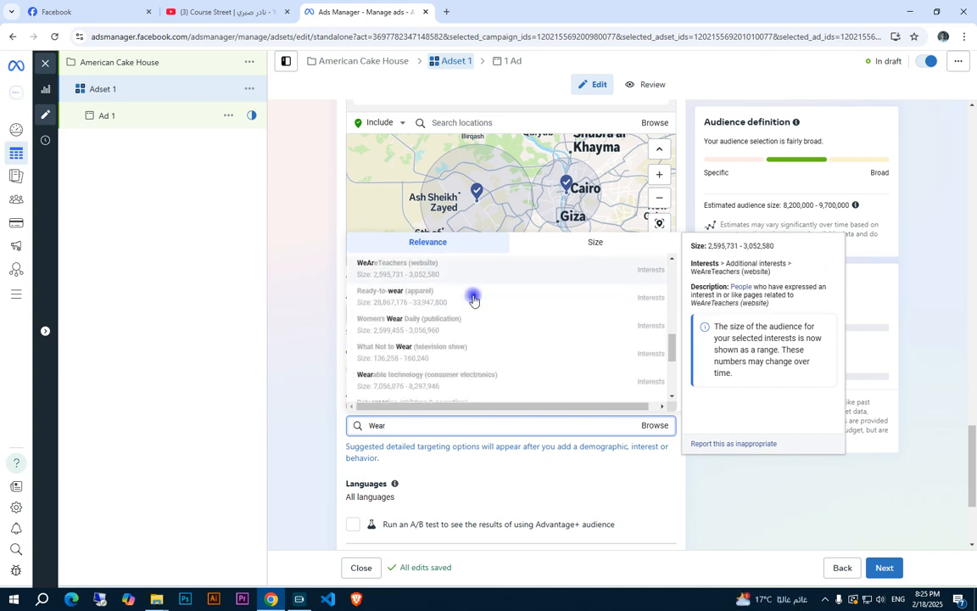
# Search detailed targeting for "Nike", compare the suggestions sorted by size and by relevance, and close the list without adding any
pyautogui.hotkey('ctrl', 'a')
pyautogui.write('Nike')
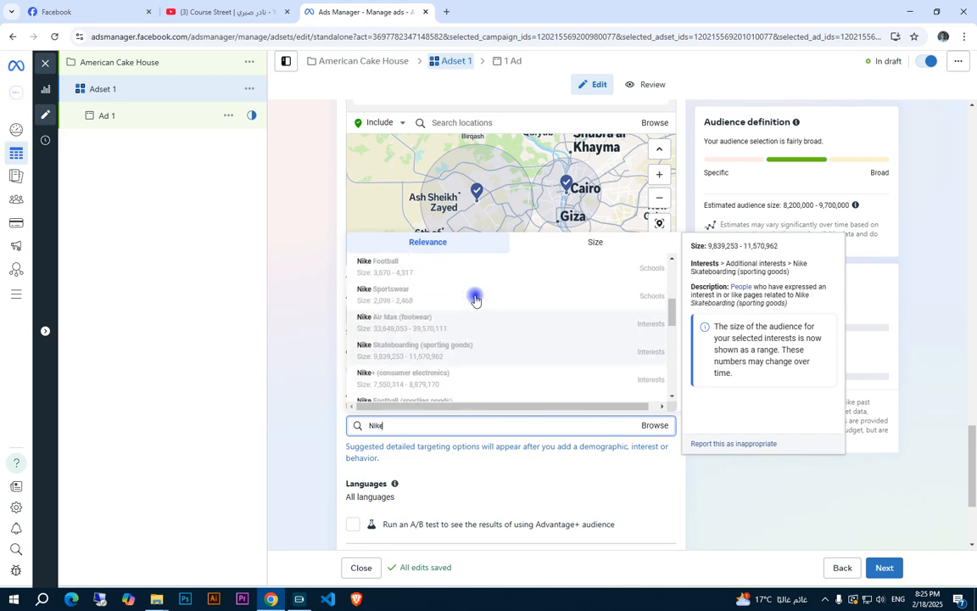
pyautogui.click(581, 239)
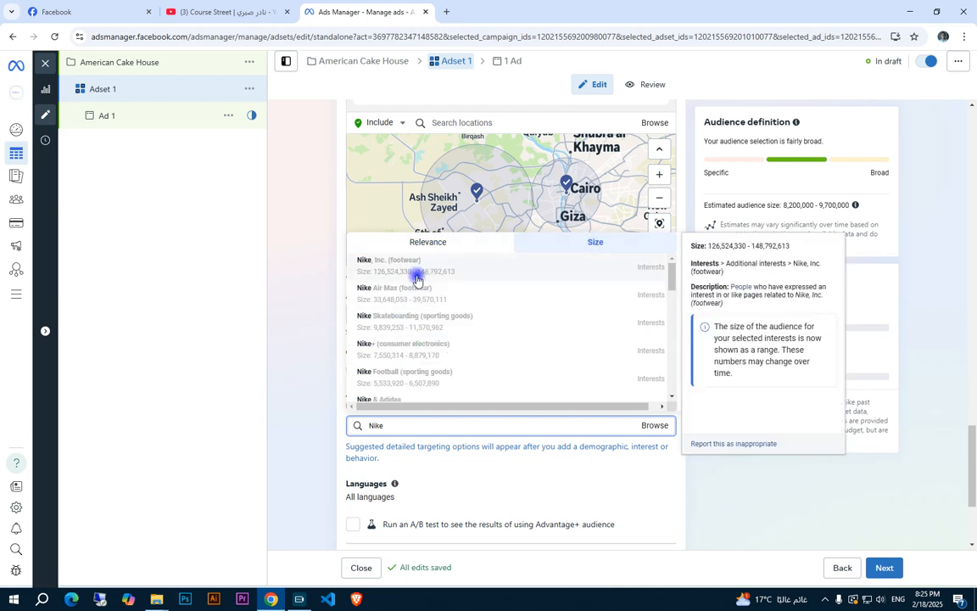
pyautogui.scroll(-2, 415, 277)
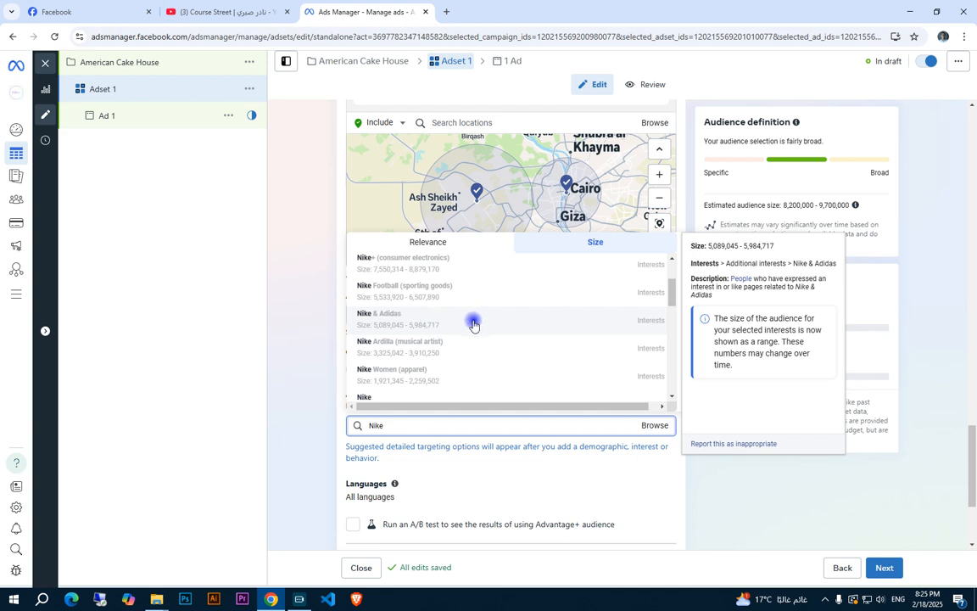
pyautogui.scroll(2, 526, 321)
pyautogui.click(436, 242)
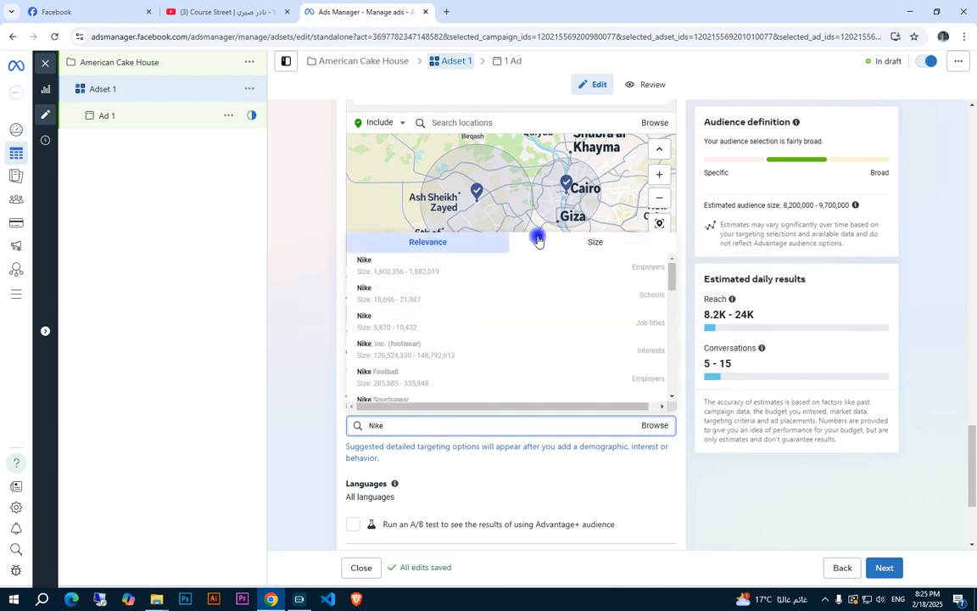
pyautogui.click(594, 246)
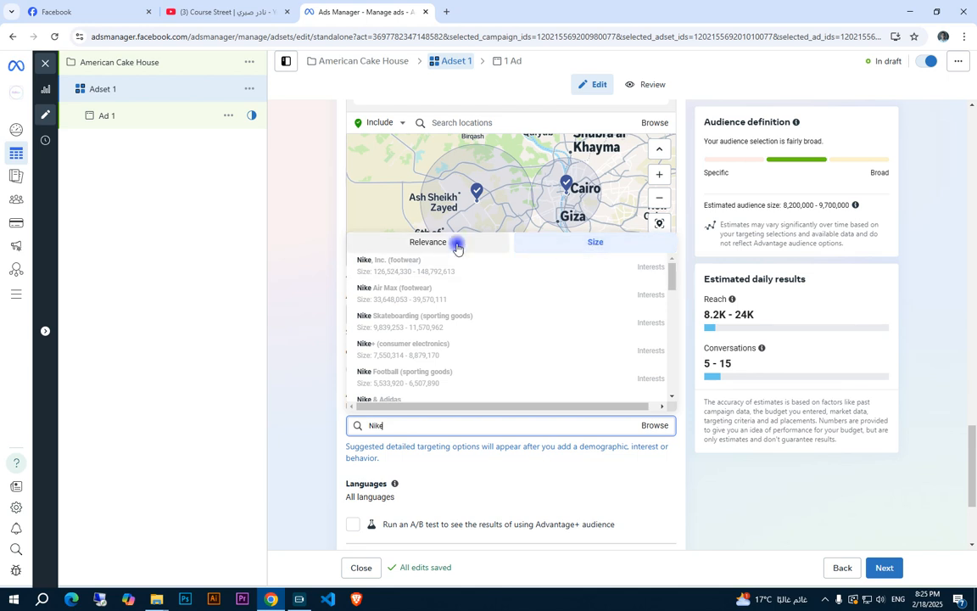
pyautogui.moveTo(593, 262)
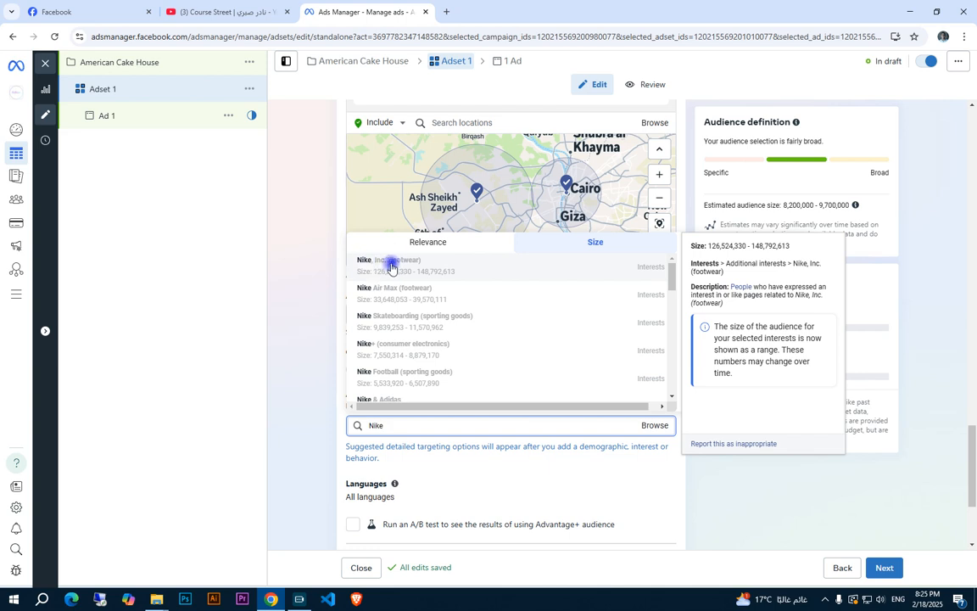
pyautogui.click(289, 268)
# Search detailed targeting for "Birthday Cake", sort by relevance, and add the Birthday cake (food & drink) interest
pyautogui.click(404, 425)
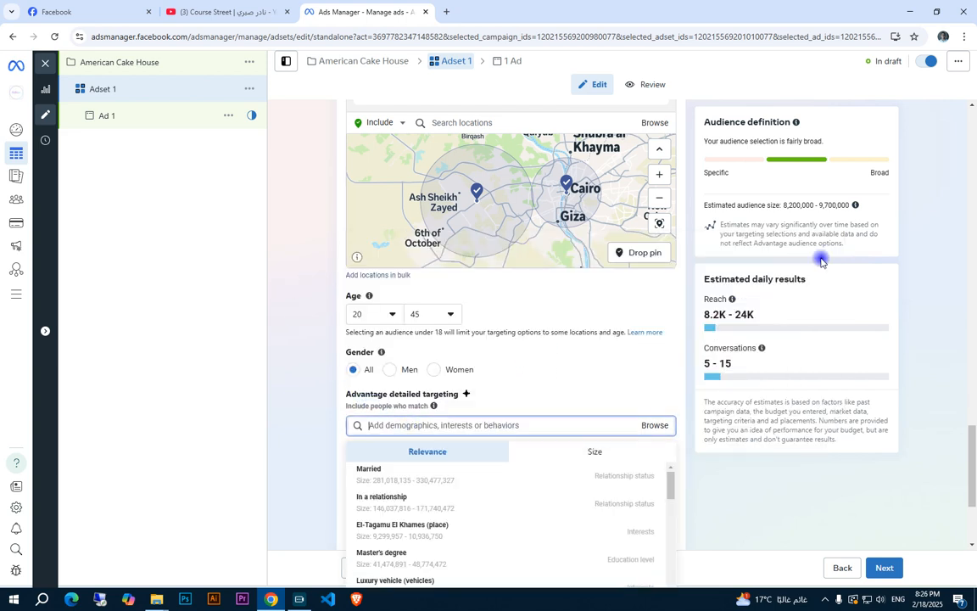
pyautogui.write('Birthday Cake')
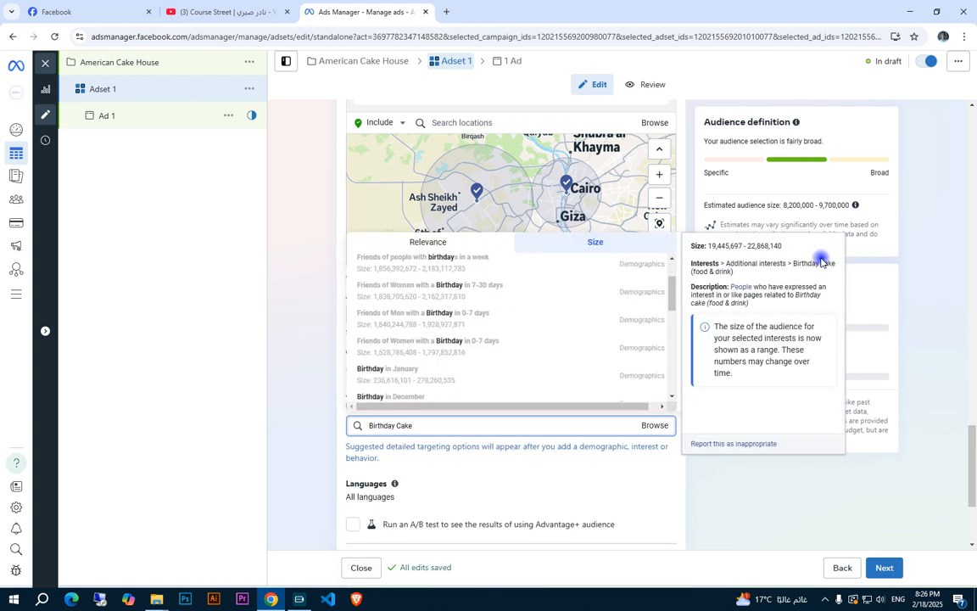
pyautogui.scroll(2, 549, 307)
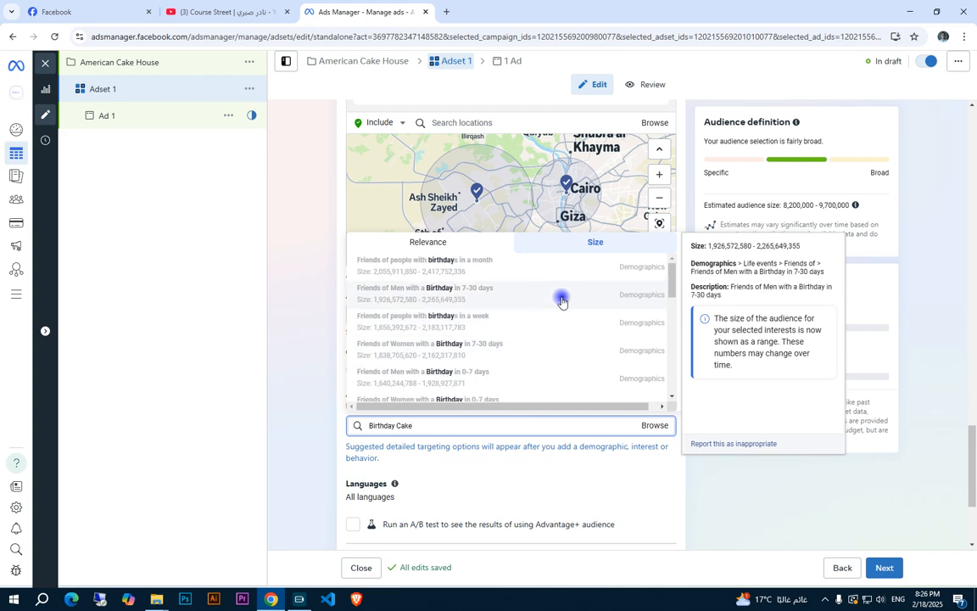
pyautogui.click(437, 243)
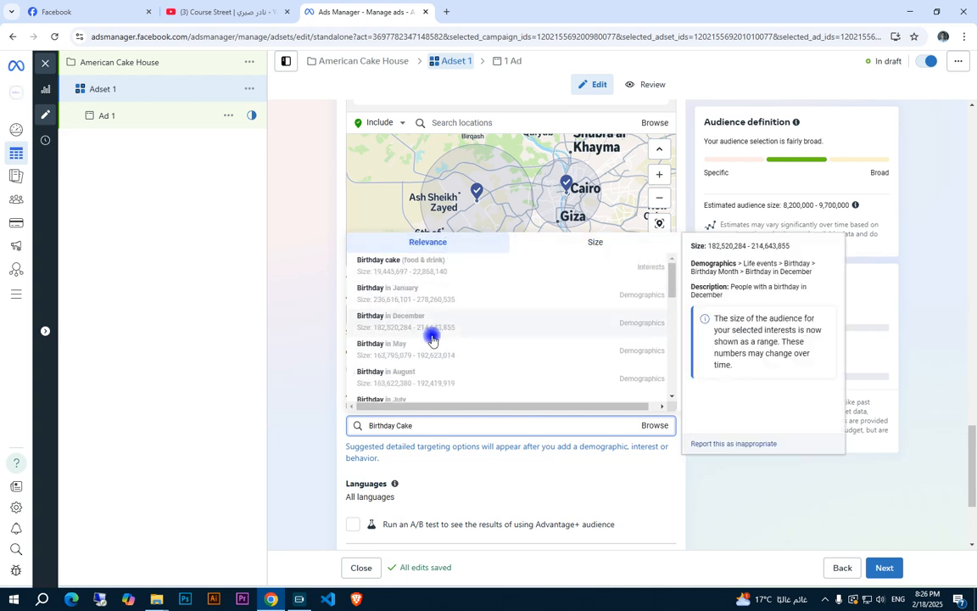
pyautogui.click(410, 276)
pyautogui.scroll(2, 802, 294)
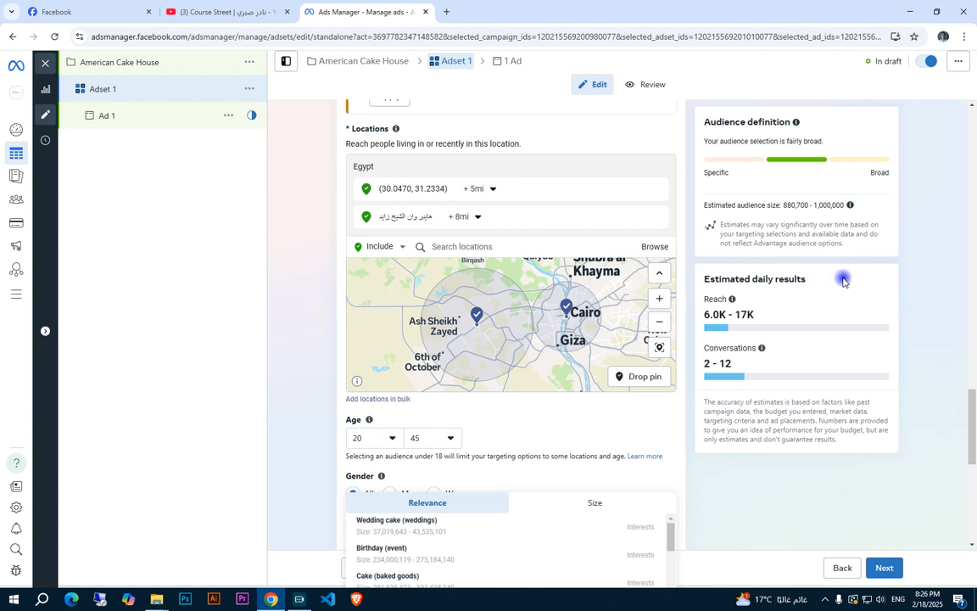
# Check the estimated audience size and review the detailed targeting section with the added interest
pyautogui.click(459, 427)
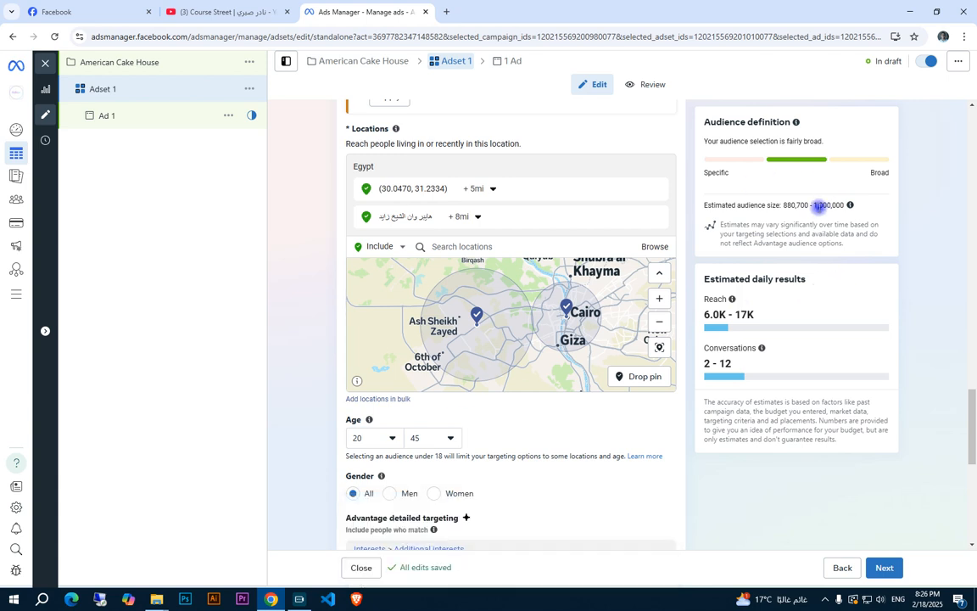
pyautogui.doubleClick(814, 205)
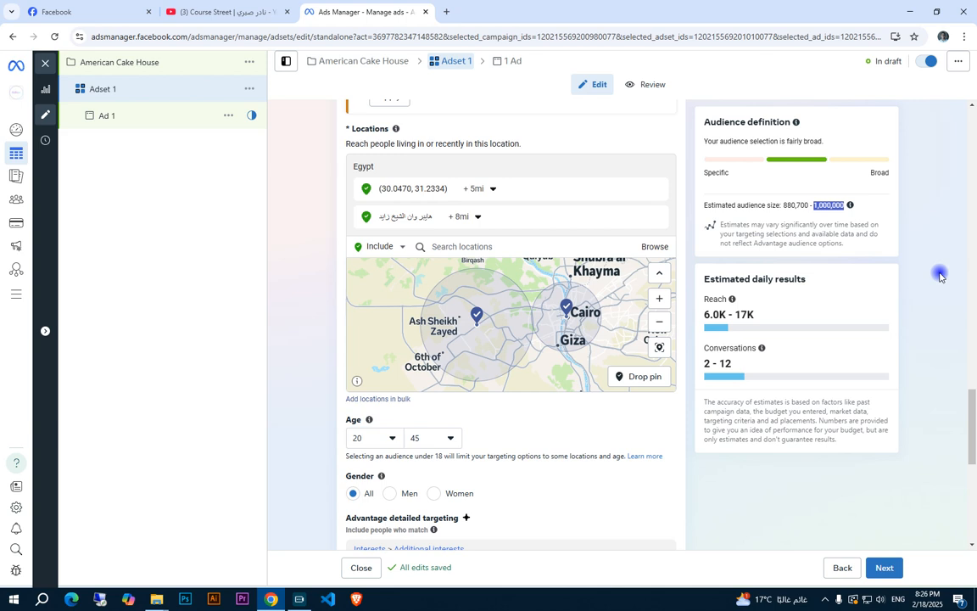
pyautogui.click(867, 253)
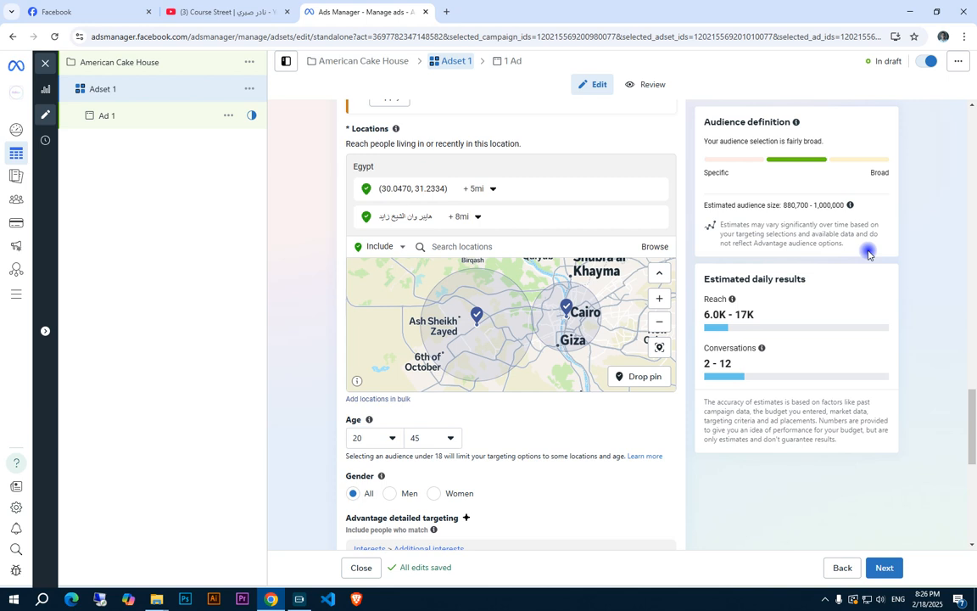
pyautogui.scroll(-3, 868, 251)
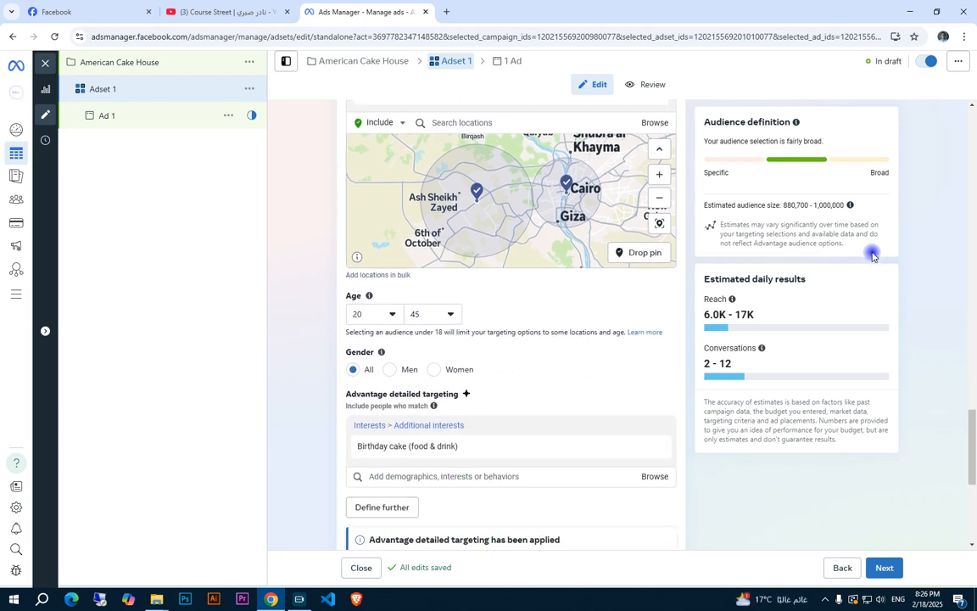
pyautogui.moveTo(437, 338)
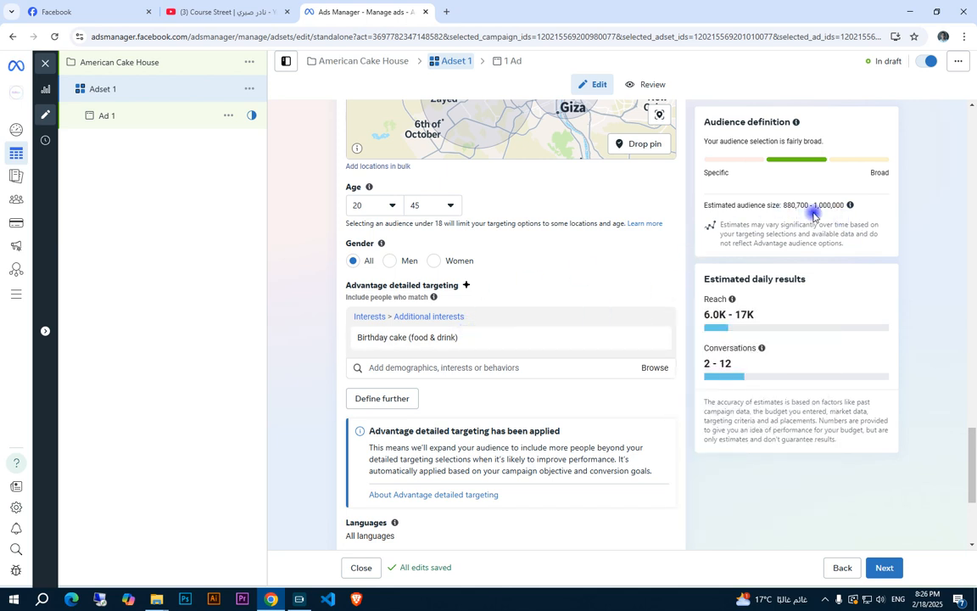
# Remove the Birthday cake (food & drink) interest from detailed targeting and add it again through a "Birthday Cake" search
pyautogui.scroll(3, 604, 265)
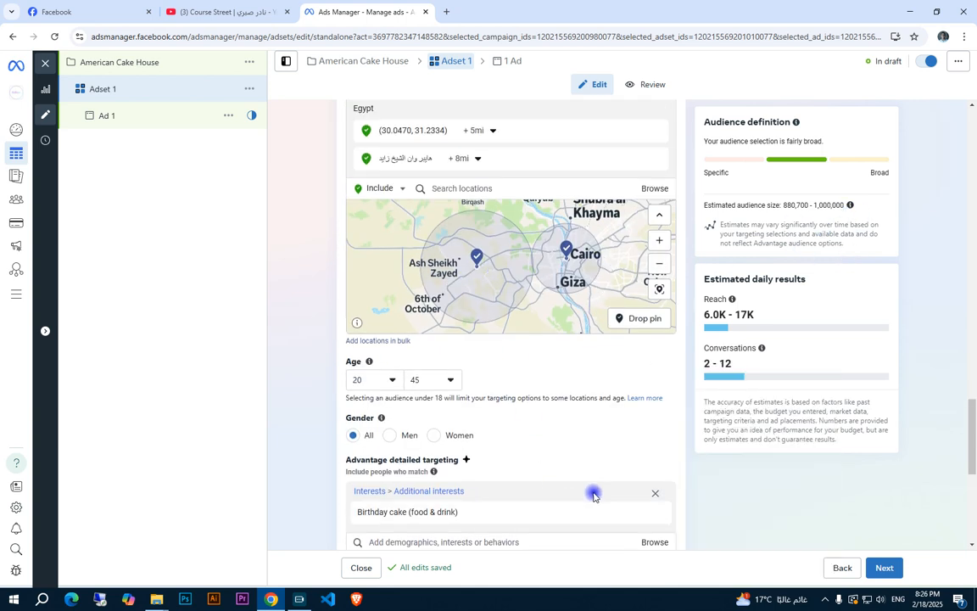
pyautogui.click(649, 514)
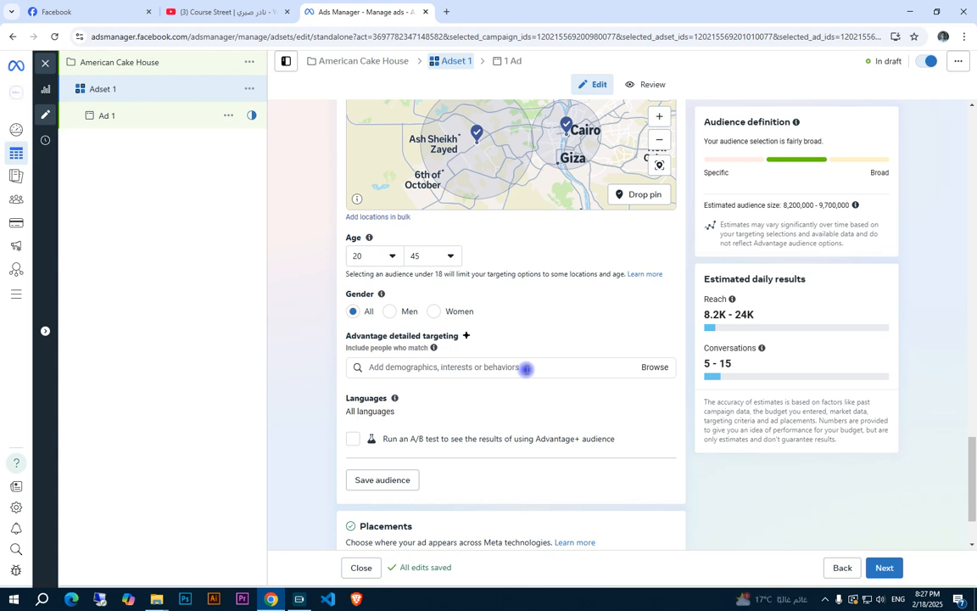
pyautogui.click(526, 369)
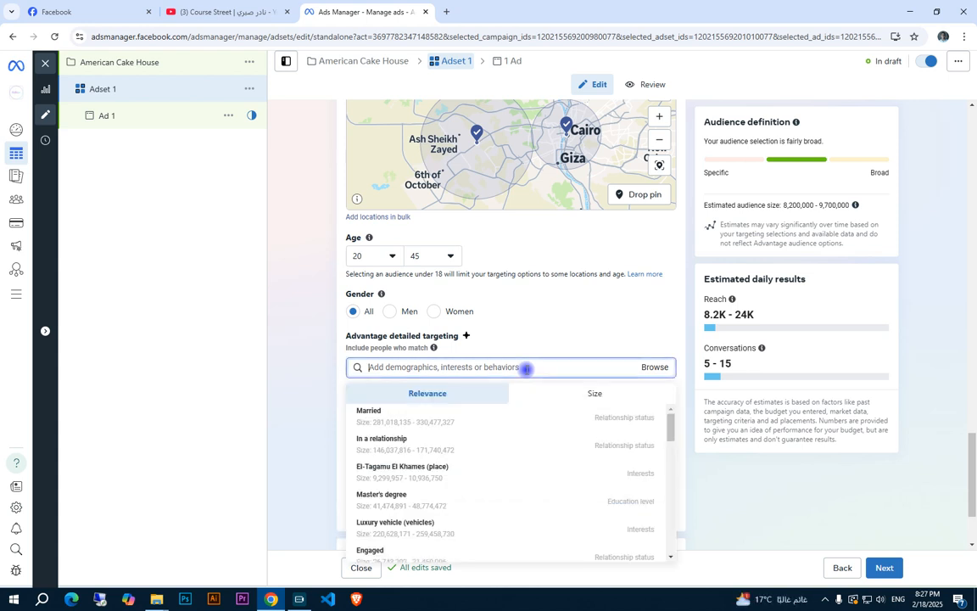
pyautogui.write('Birthday Cake')
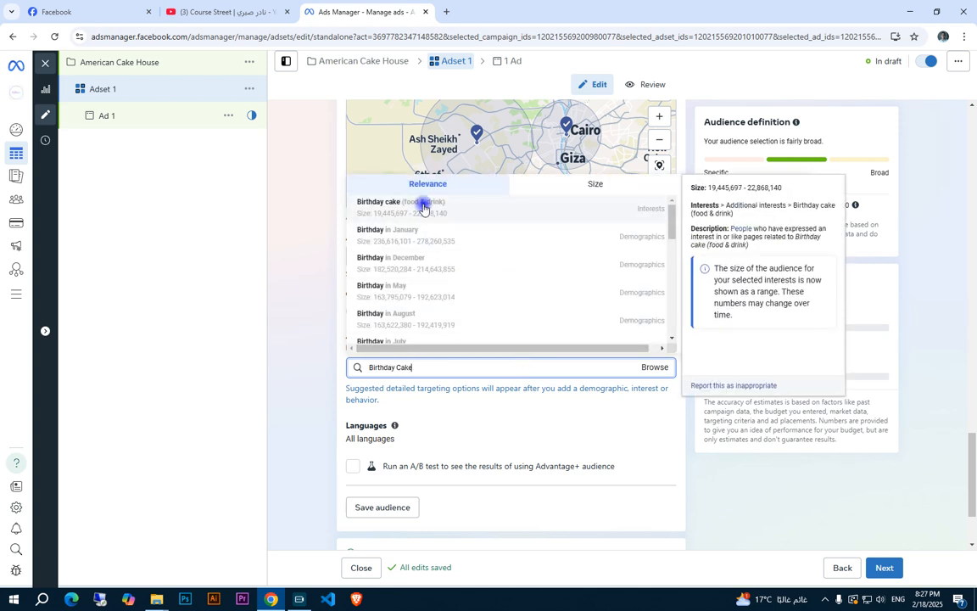
pyautogui.click(422, 208)
# Search detailed targeting for "Desserts", add the Desserts (food & drink) interest, and check the estimated audience size
pyautogui.write('Desserts')
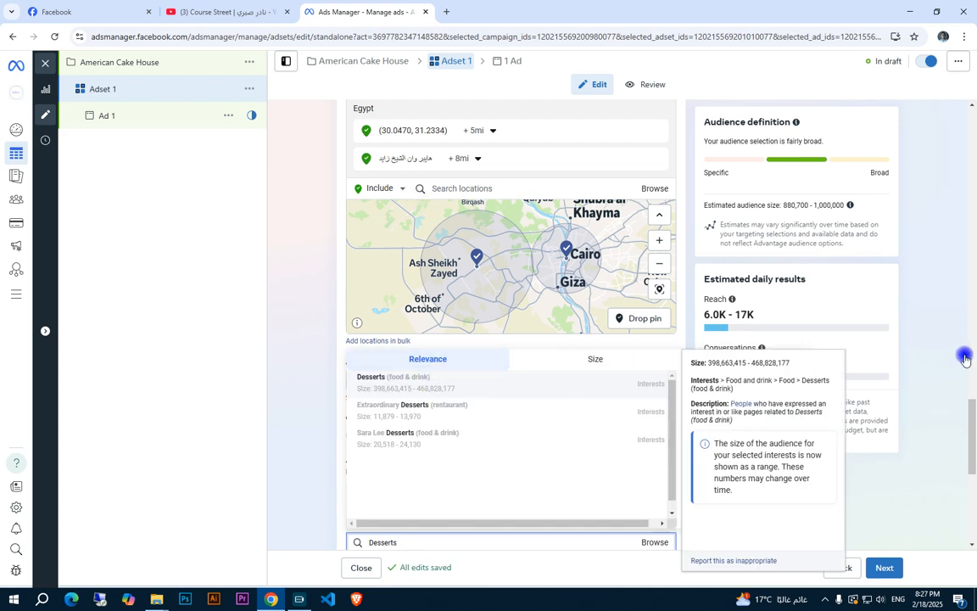
pyautogui.press('Return')
pyautogui.click(866, 255)
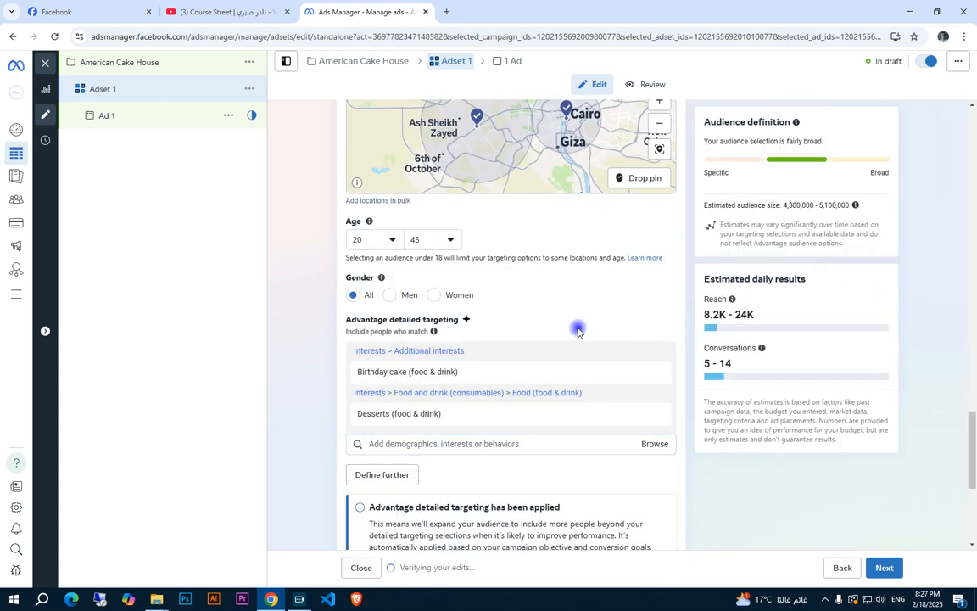
pyautogui.scroll(-1, 562, 329)
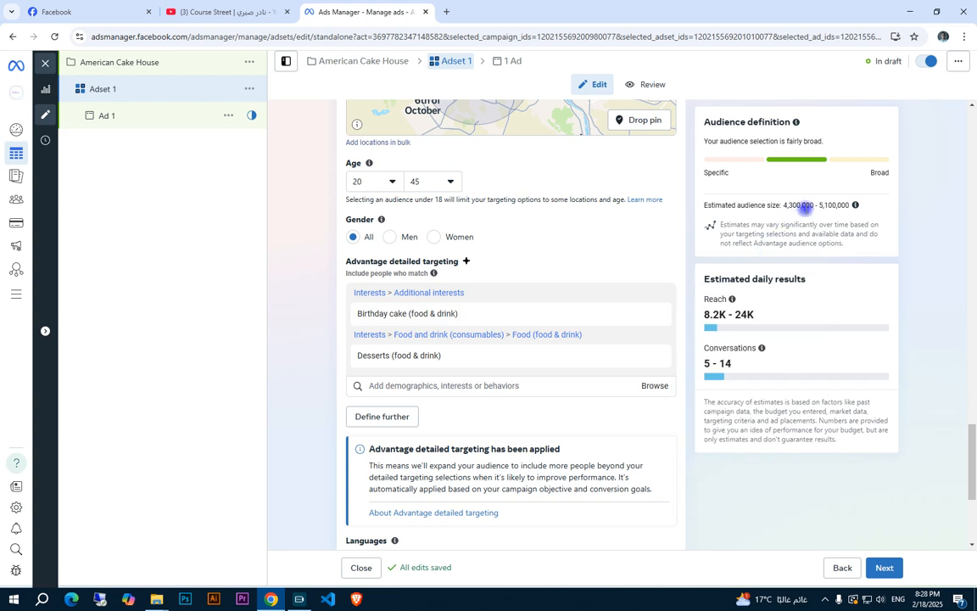
pyautogui.moveTo(784, 204); pyautogui.dragTo(854, 214)
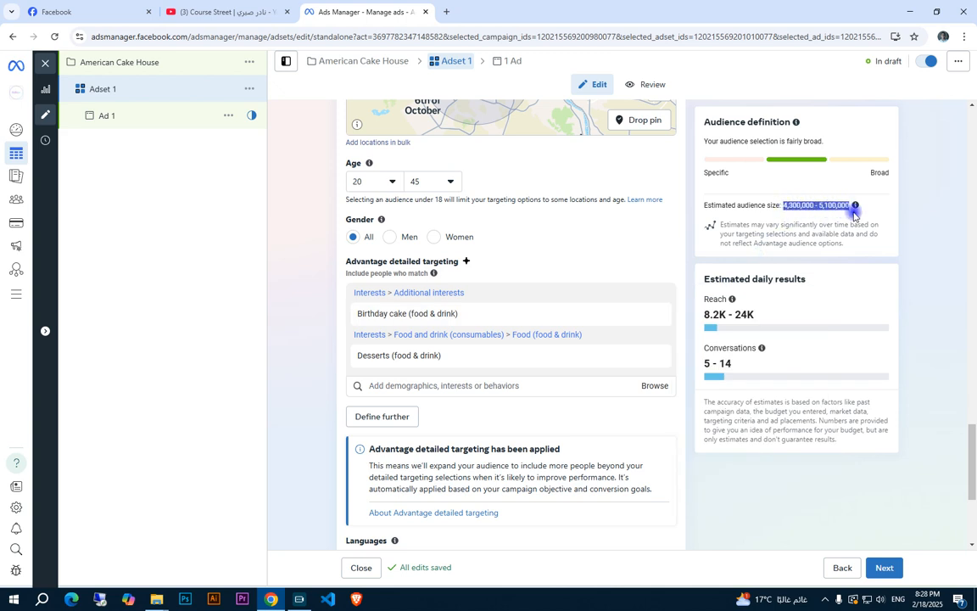
pyautogui.click(854, 215)
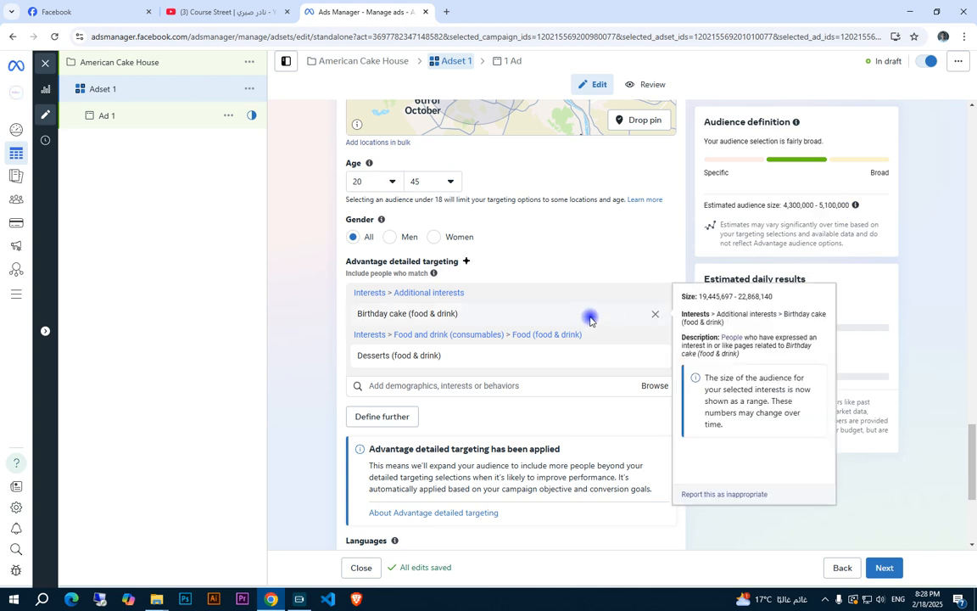
pyautogui.moveTo(556, 339)
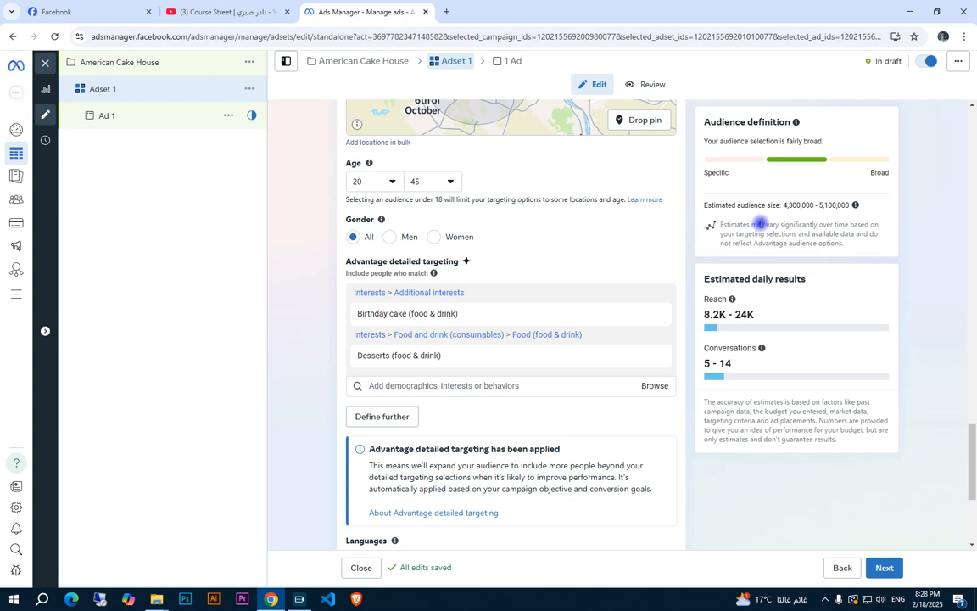
# Switch the ad set's placements from Advantage+ to manual placements
pyautogui.scroll(-3, 395, 331)
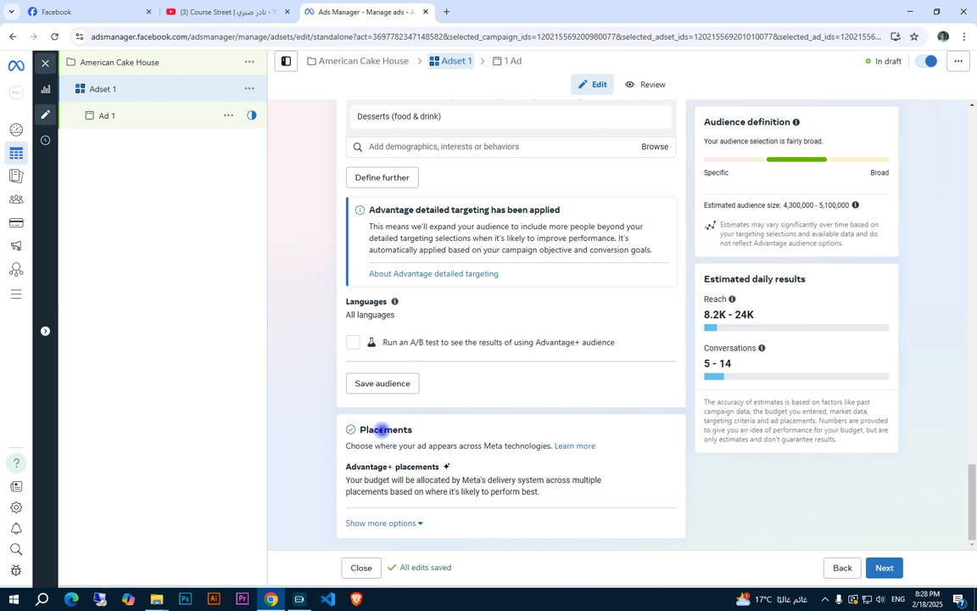
pyautogui.click(660, 472)
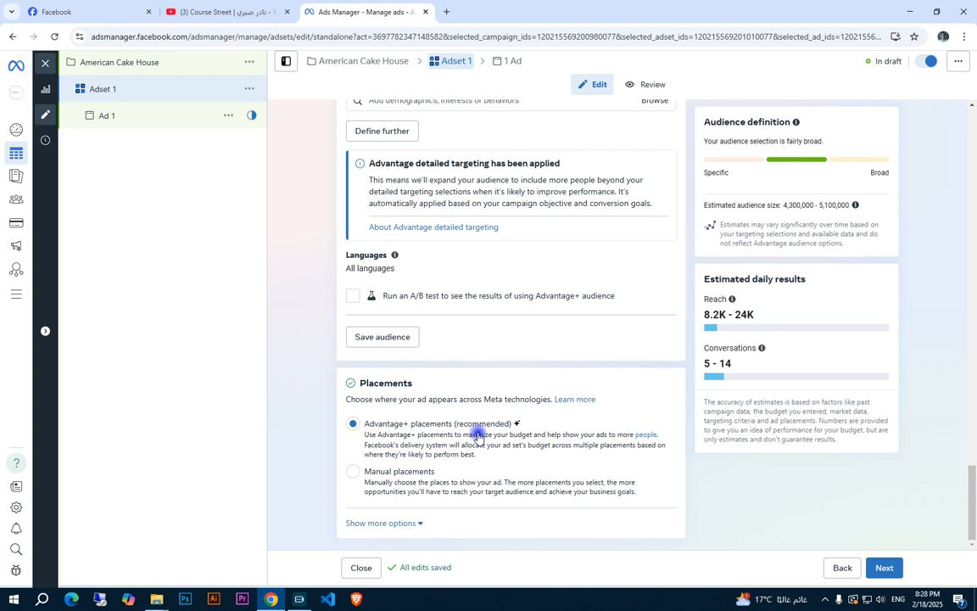
pyautogui.click(414, 481)
pyautogui.scroll(-4, 715, 397)
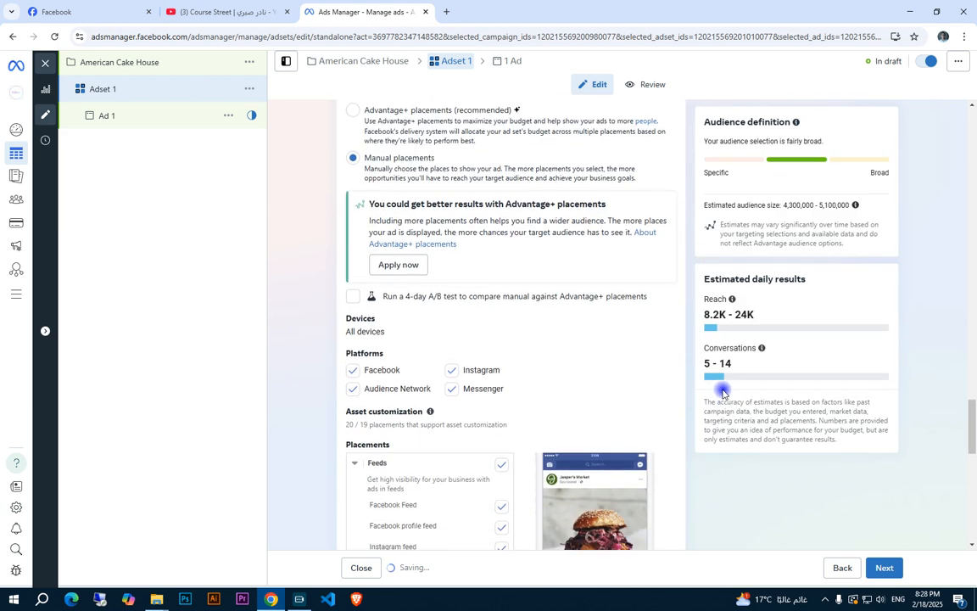
pyautogui.scroll(-1, 722, 392)
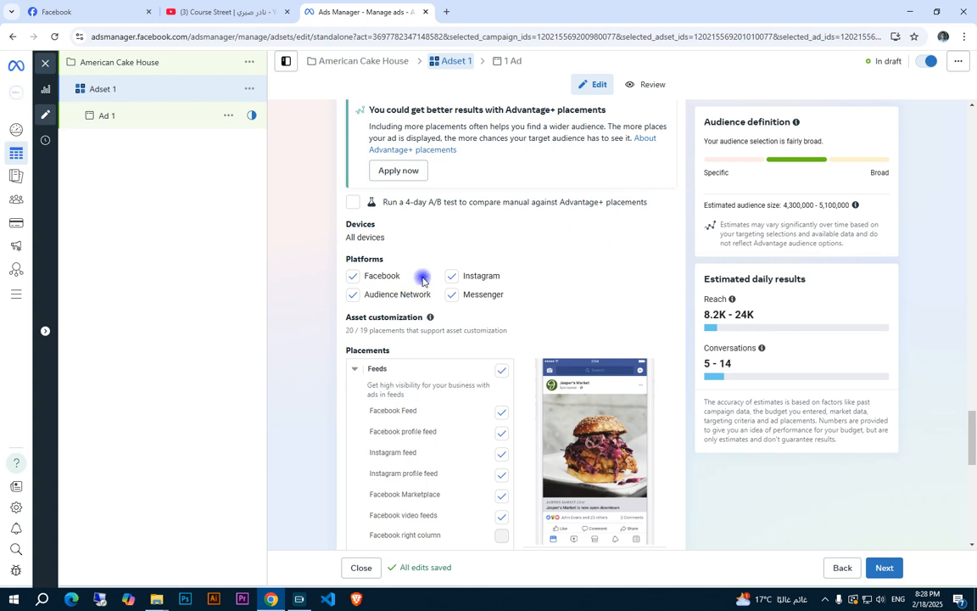
# Try excluding the Audience Network platform, look through the affected placements, and include the platform again
pyautogui.click(348, 302)
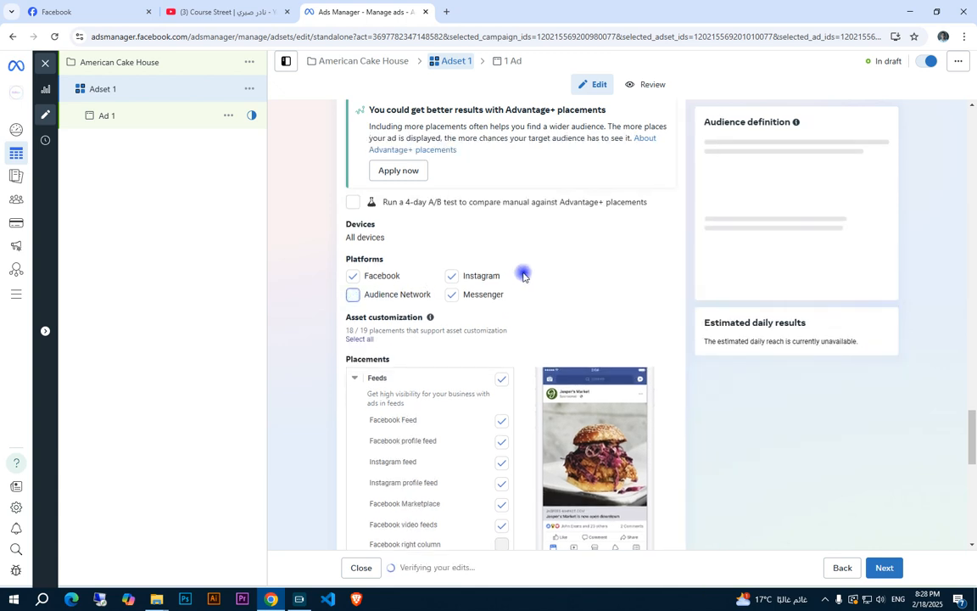
pyautogui.scroll(-1, 534, 267)
pyautogui.scroll(-8, 536, 264)
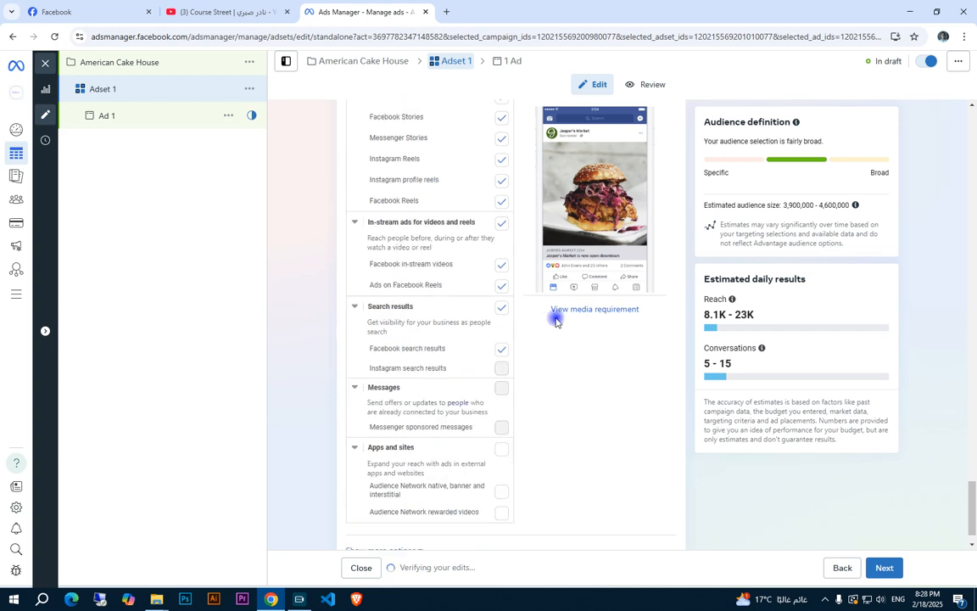
pyautogui.scroll(8, 419, 266)
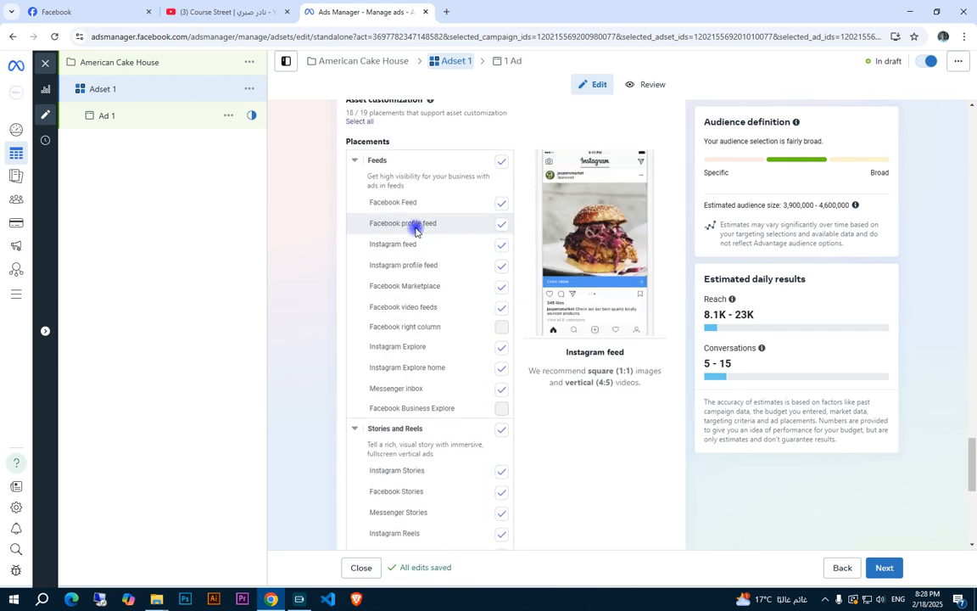
pyautogui.click(353, 307)
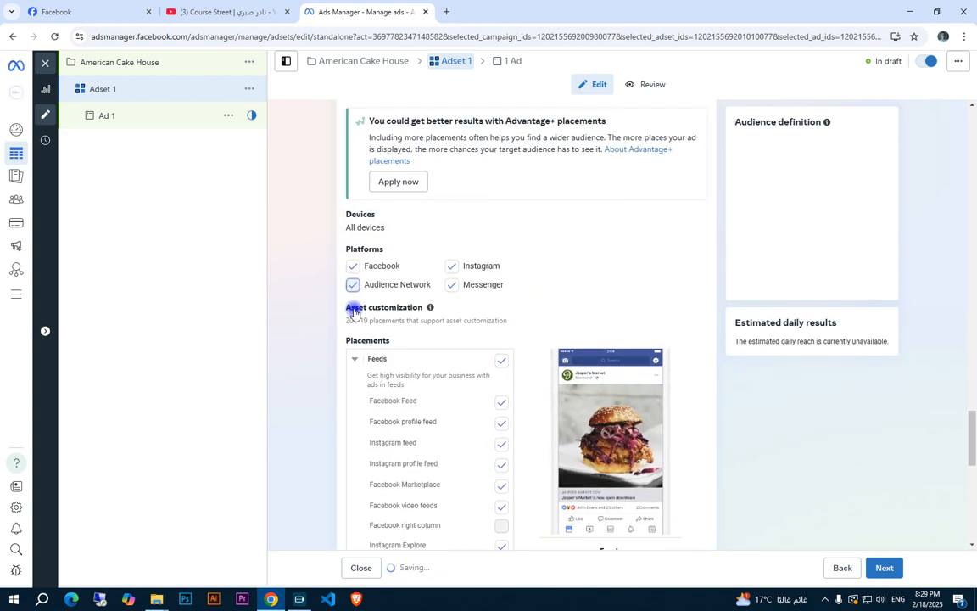
# Exclude the Audience Network platform and the Facebook Marketplace placement, and review the rest of the placement list
pyautogui.scroll(-3, 434, 406)
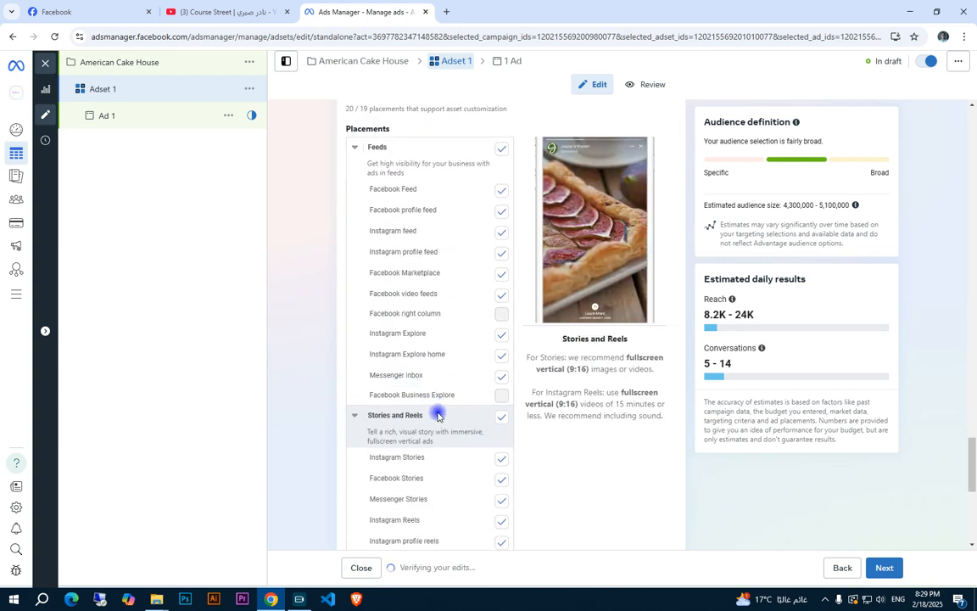
pyautogui.scroll(-4, 439, 413)
pyautogui.scroll(-2, 438, 236)
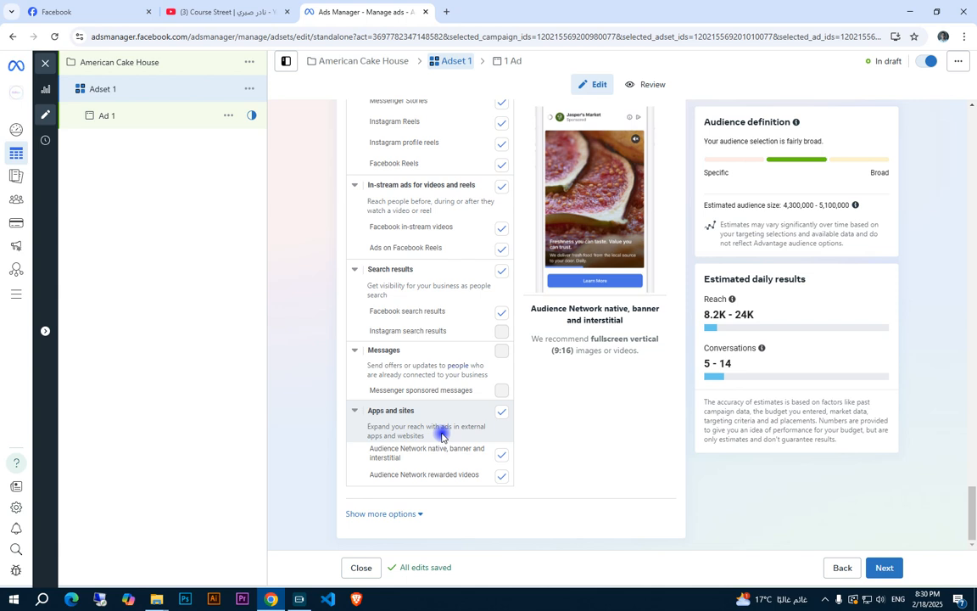
pyautogui.scroll(10, 441, 435)
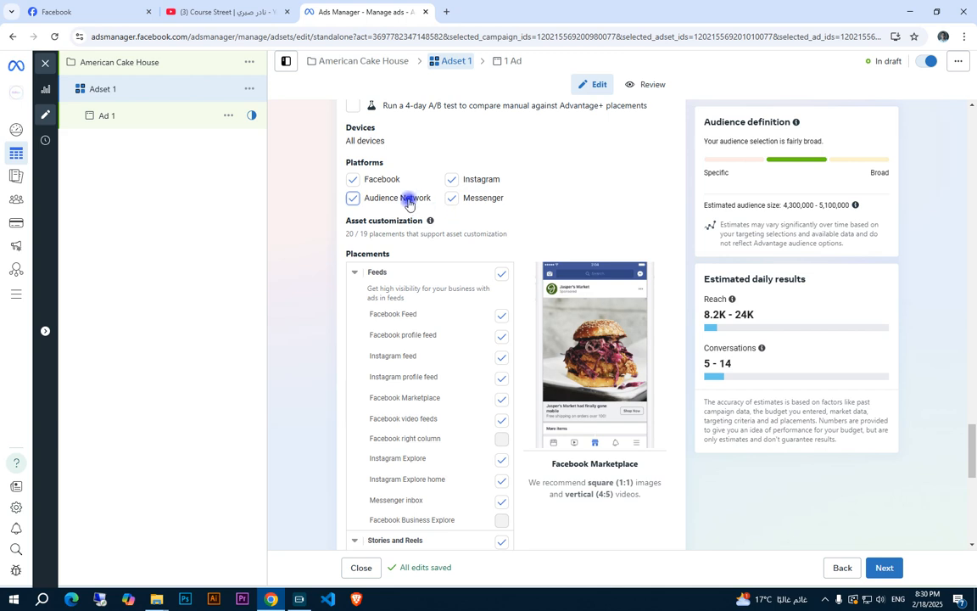
pyautogui.click(353, 197)
pyautogui.scroll(-1, 458, 263)
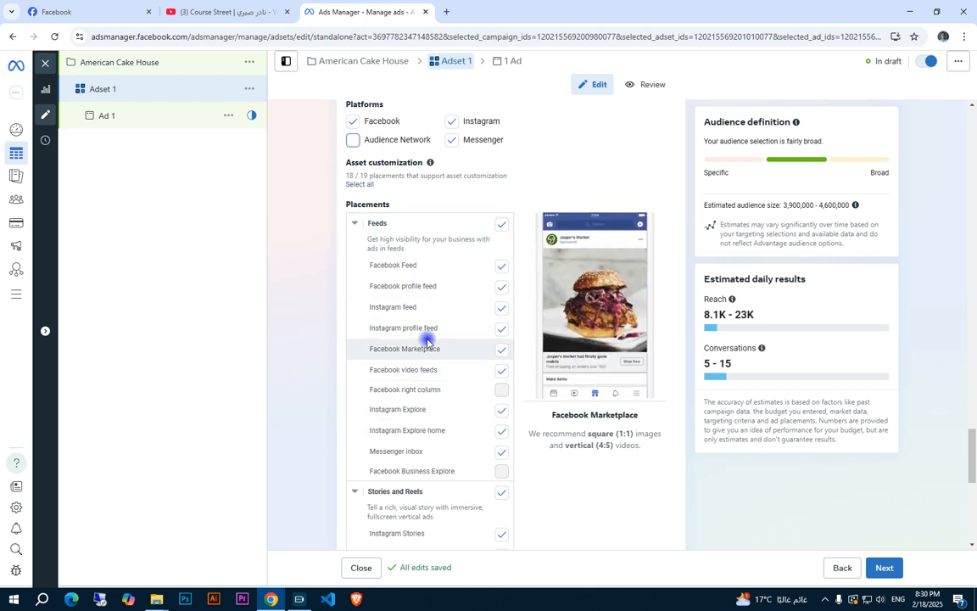
pyautogui.click(501, 354)
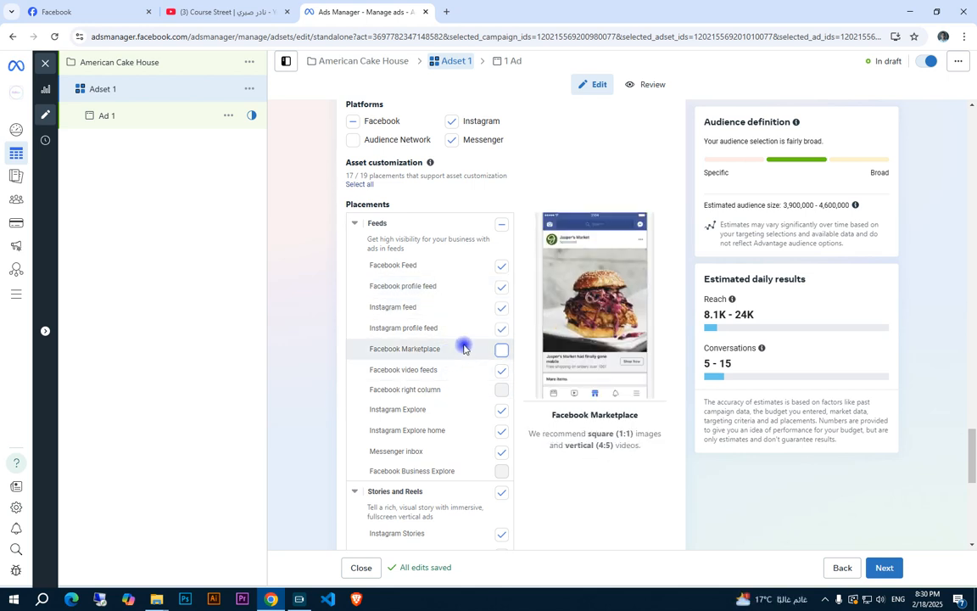
pyautogui.scroll(-1, 466, 348)
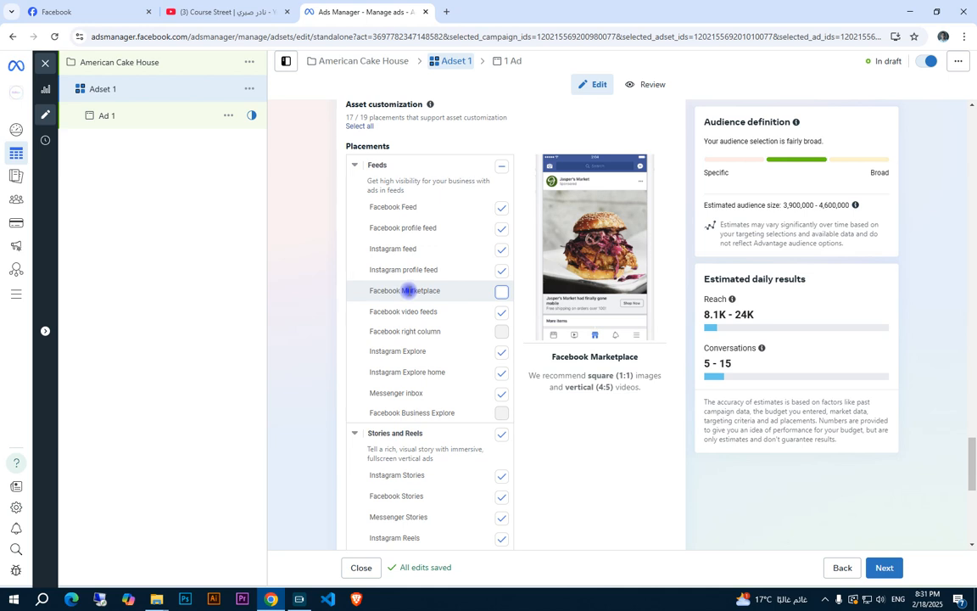
pyautogui.scroll(-3, 410, 293)
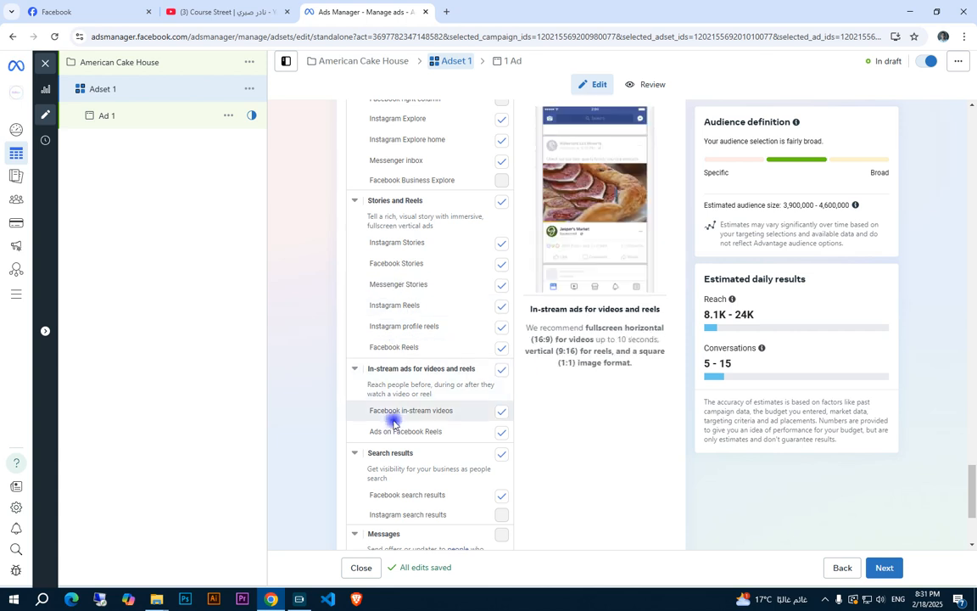
pyautogui.scroll(-2, 403, 420)
pyautogui.scroll(1, 438, 352)
pyautogui.scroll(5, 440, 352)
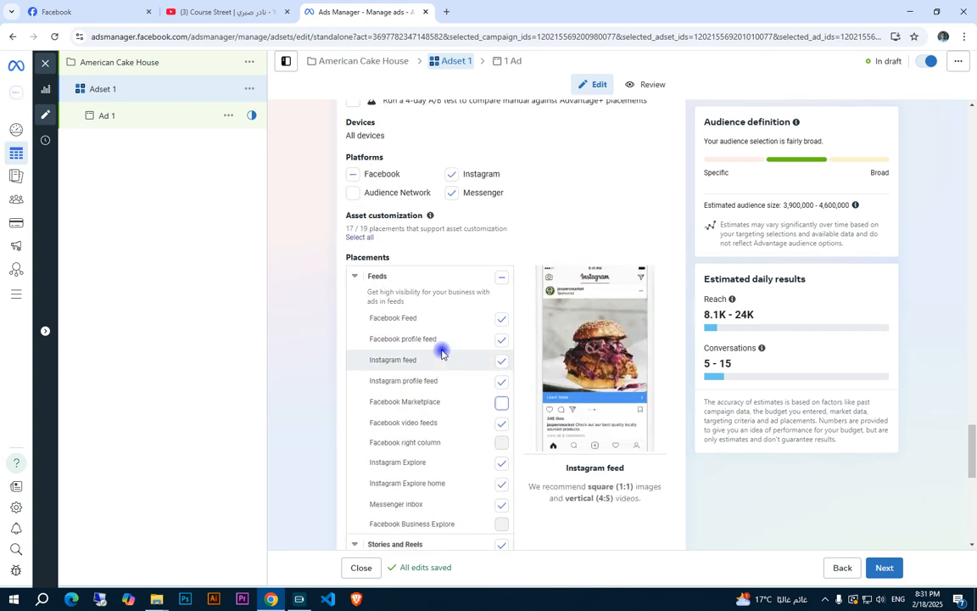
# Open Ad 1, keep its setup on Create ad, and start setting up an image ad creative
pyautogui.click(166, 121)
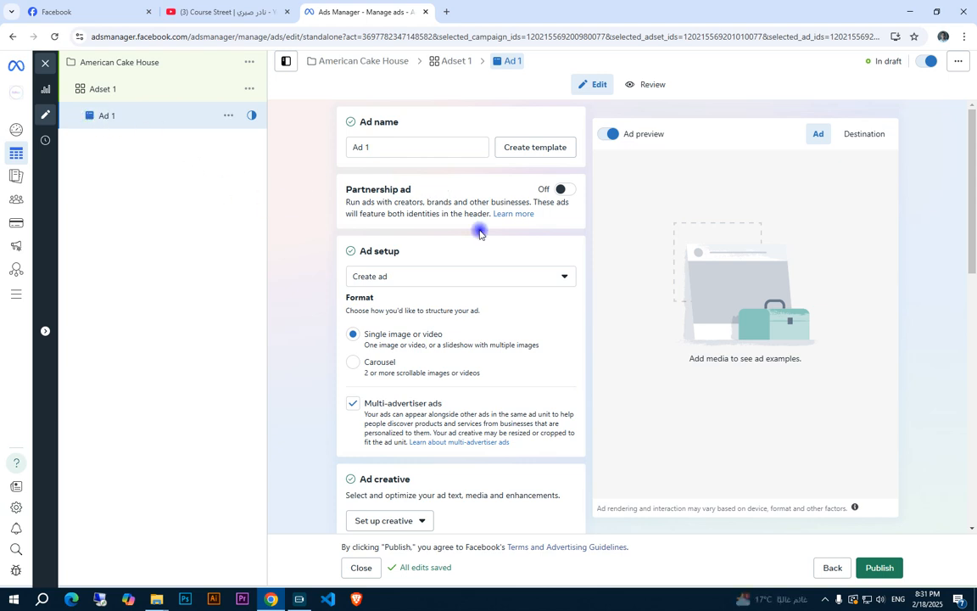
pyautogui.click(416, 279)
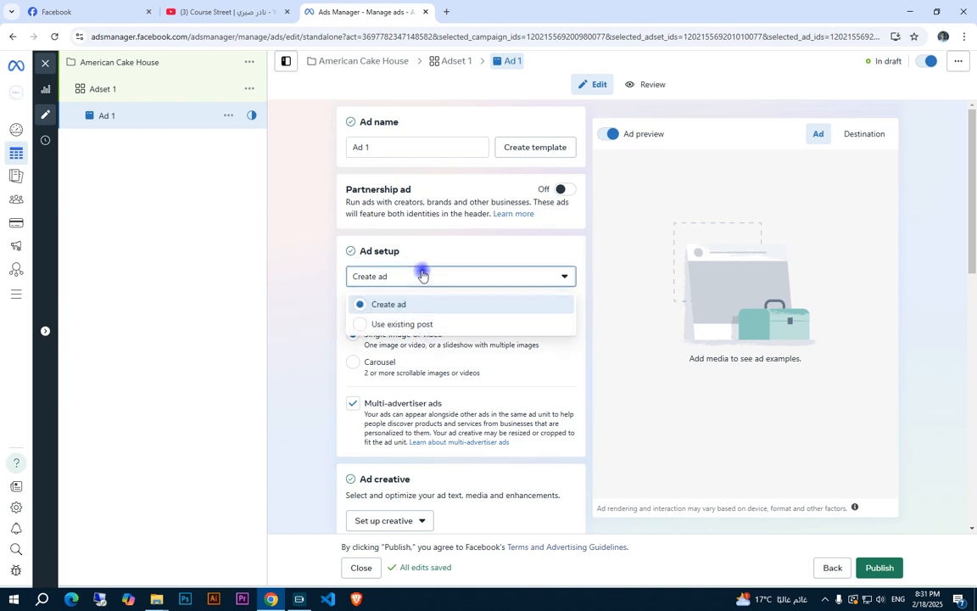
pyautogui.click(415, 237)
pyautogui.scroll(-2, 464, 327)
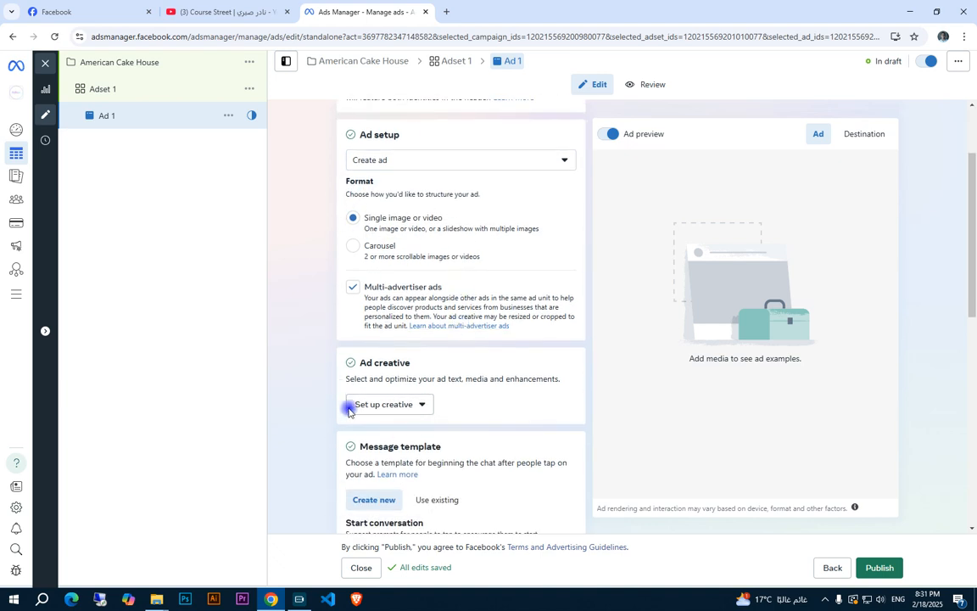
pyautogui.click(388, 404)
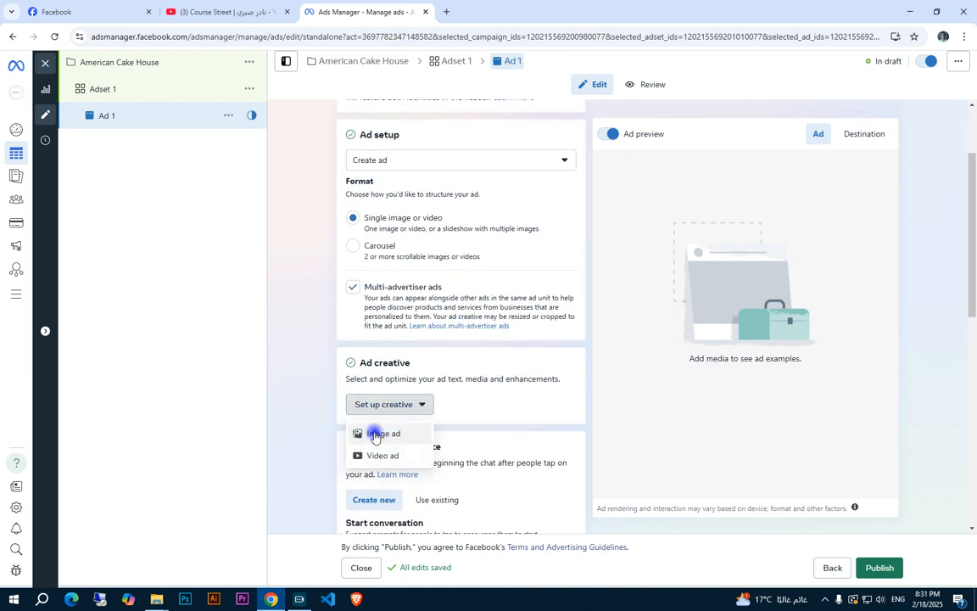
pyautogui.click(374, 434)
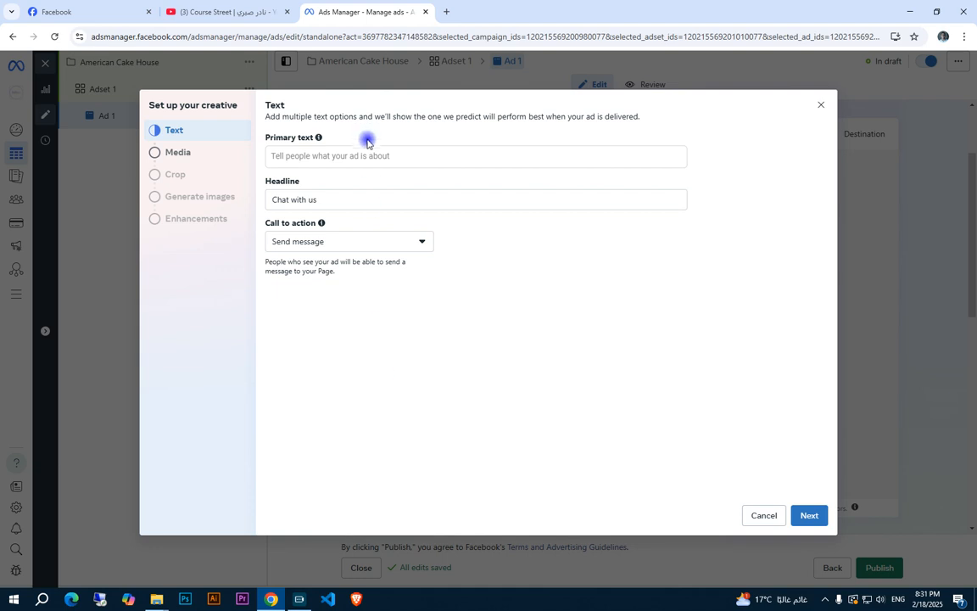
# Enter "خصم 20% علي اول اوردر ليك من أميركان كيك هاوس" as the ad's primary text
pyautogui.click(384, 150)
pyautogui.click(316, 198)
pyautogui.click(317, 155)
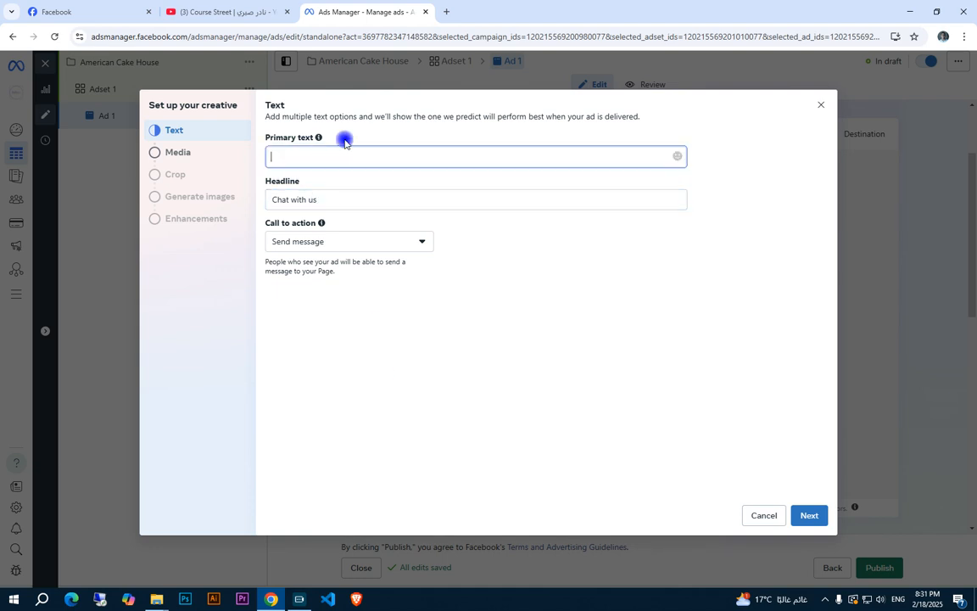
pyautogui.moveTo(317, 200); pyautogui.dragTo(274, 199)
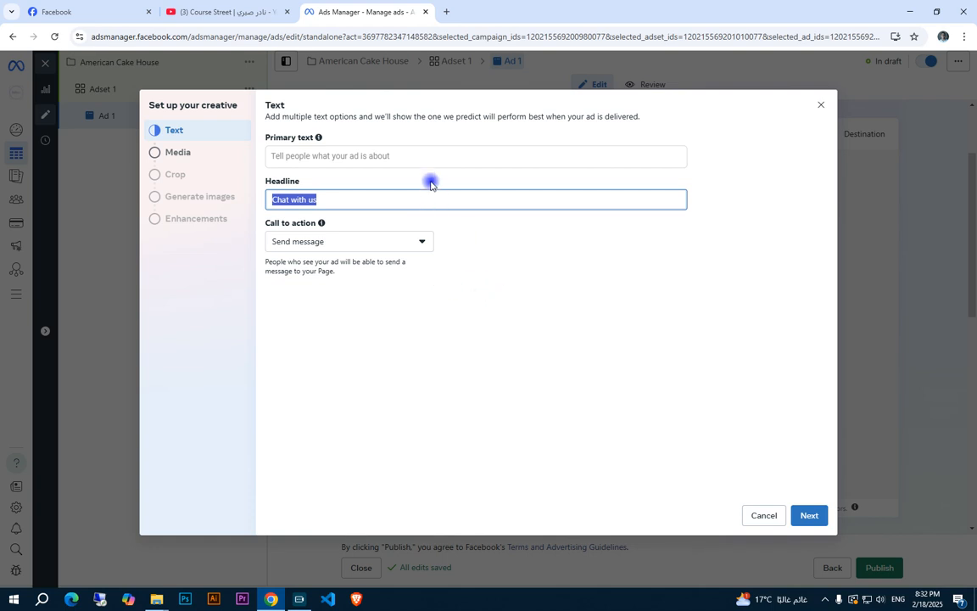
pyautogui.click(435, 153)
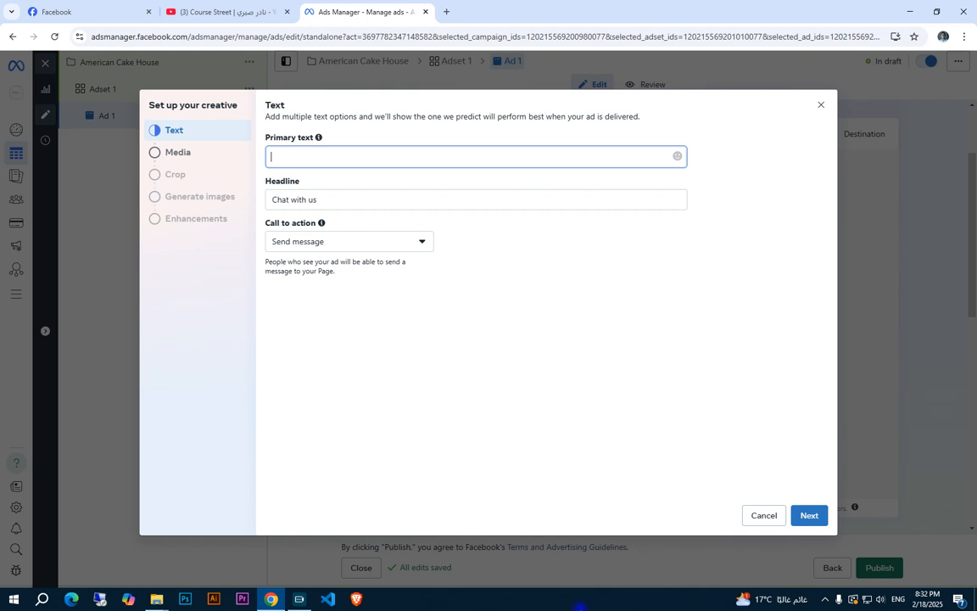
pyautogui.hotkey('alt', 'shift')
pyautogui.write('خصم 20% علي اول اوردر ليك من اميركان كيك هاوس')
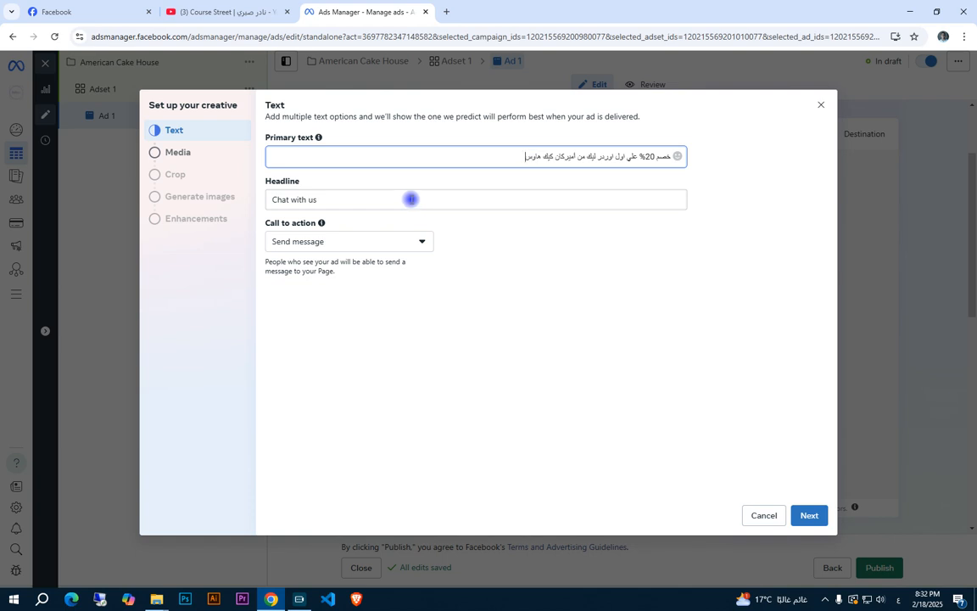
# Choose the 1080 × 1080 blue birthday cake picture with the green one-eyed monster from the account images as the ad's media
pyautogui.click(808, 515)
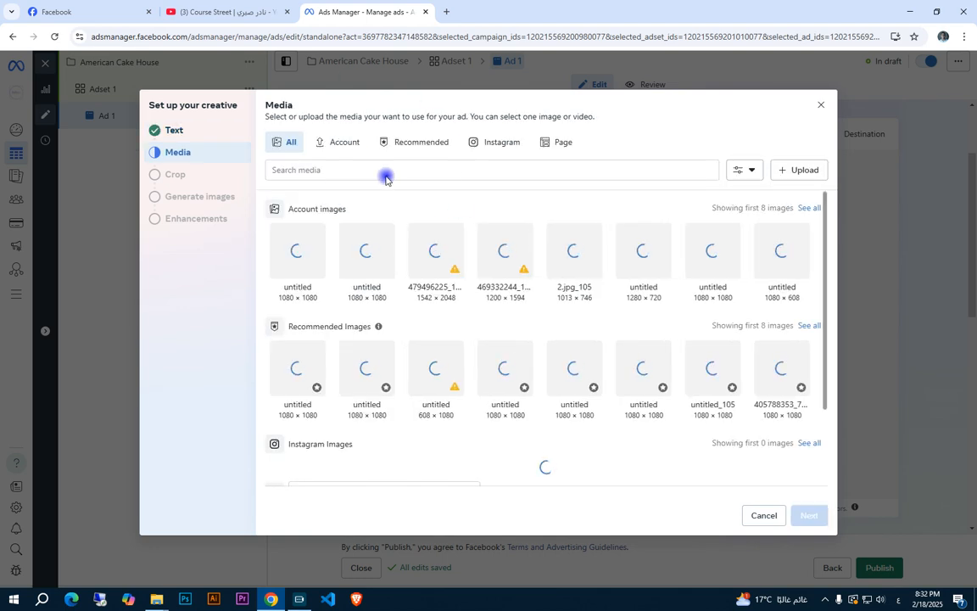
pyautogui.click(713, 250)
pyautogui.click(810, 516)
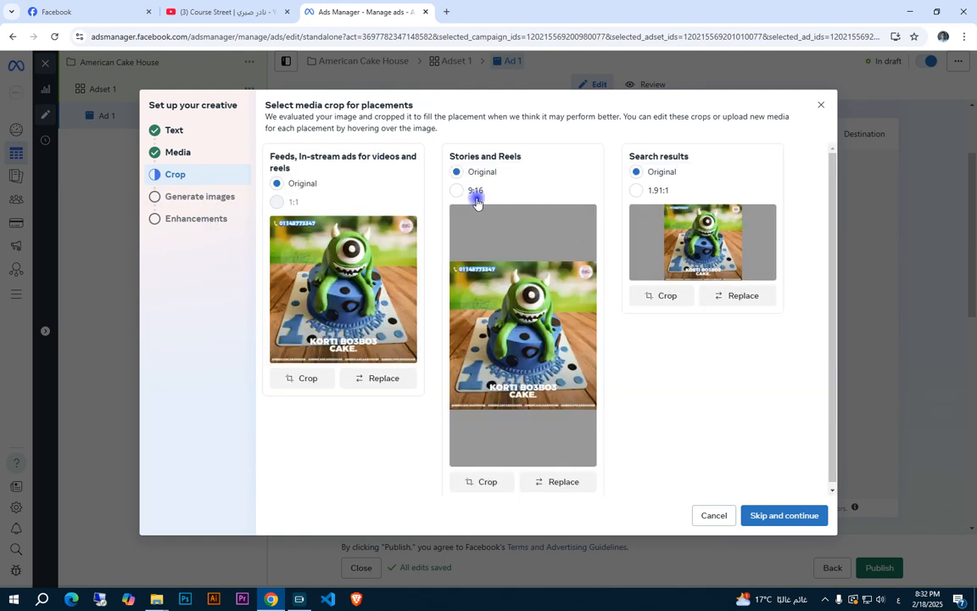
# Crop the image to 1.91:1 for Search results and 9:16 for Stories and Reels, and finish the creative with the default enhancements
pyautogui.click(656, 191)
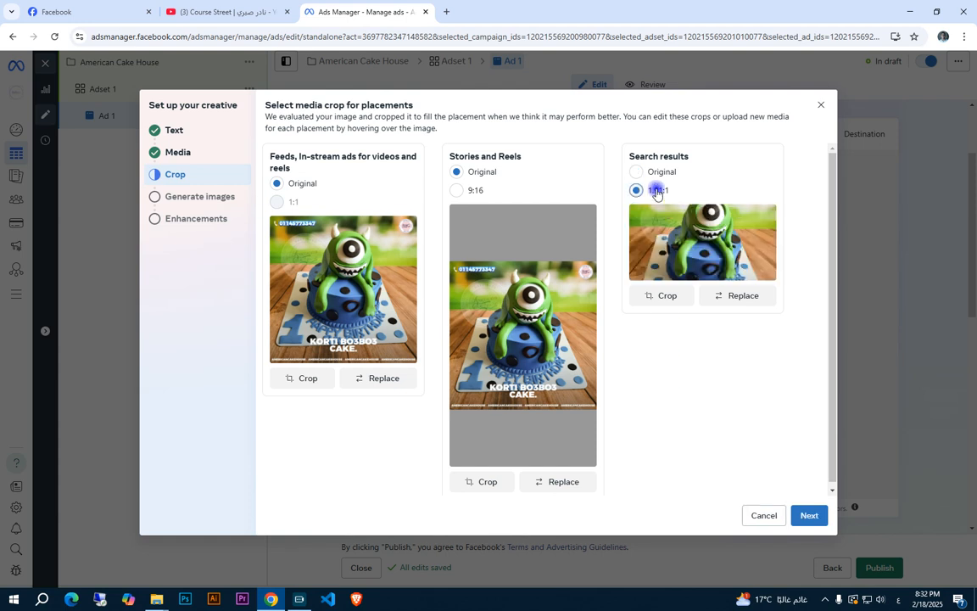
pyautogui.click(464, 191)
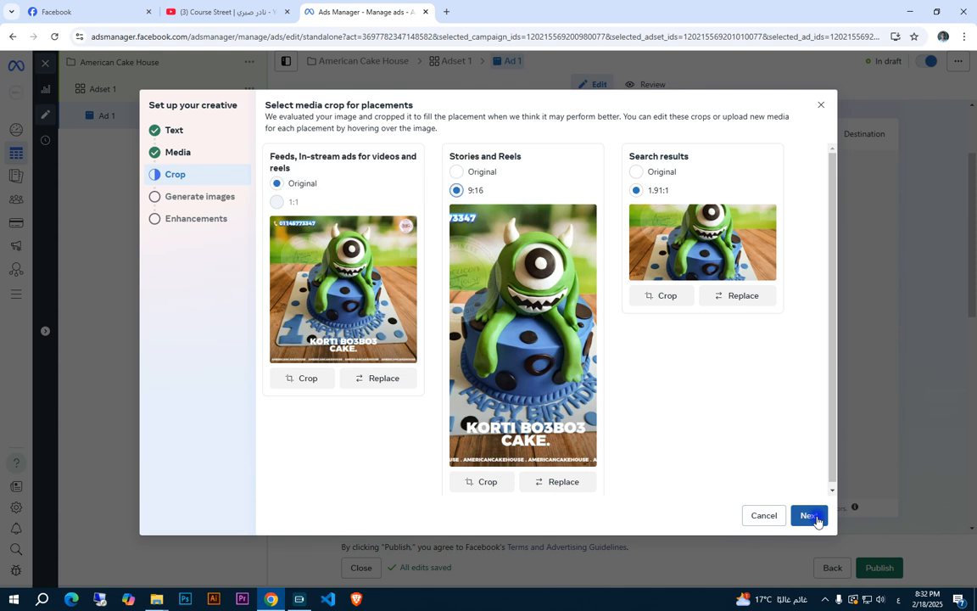
pyautogui.click(810, 516)
pyautogui.click(779, 515)
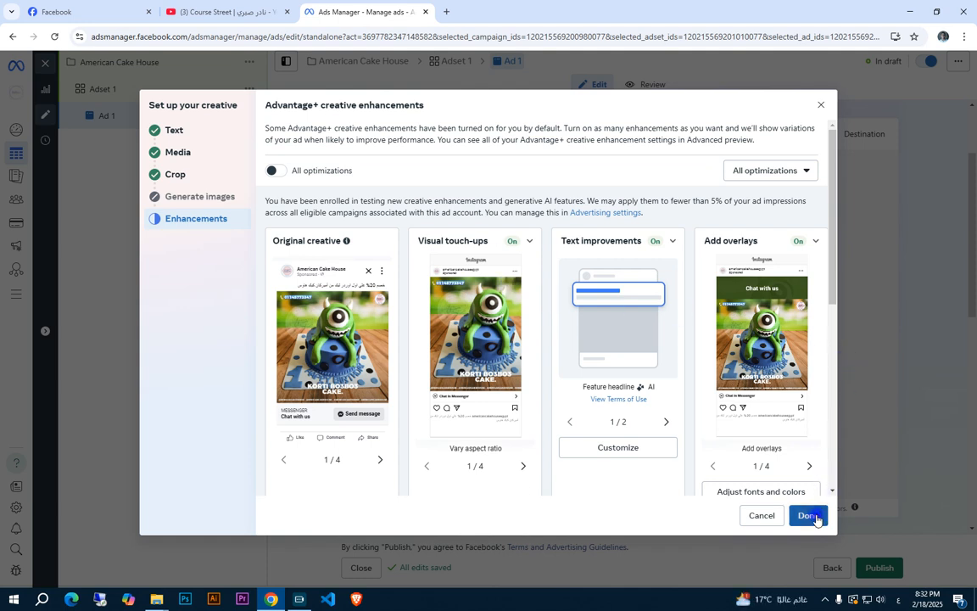
pyautogui.click(810, 515)
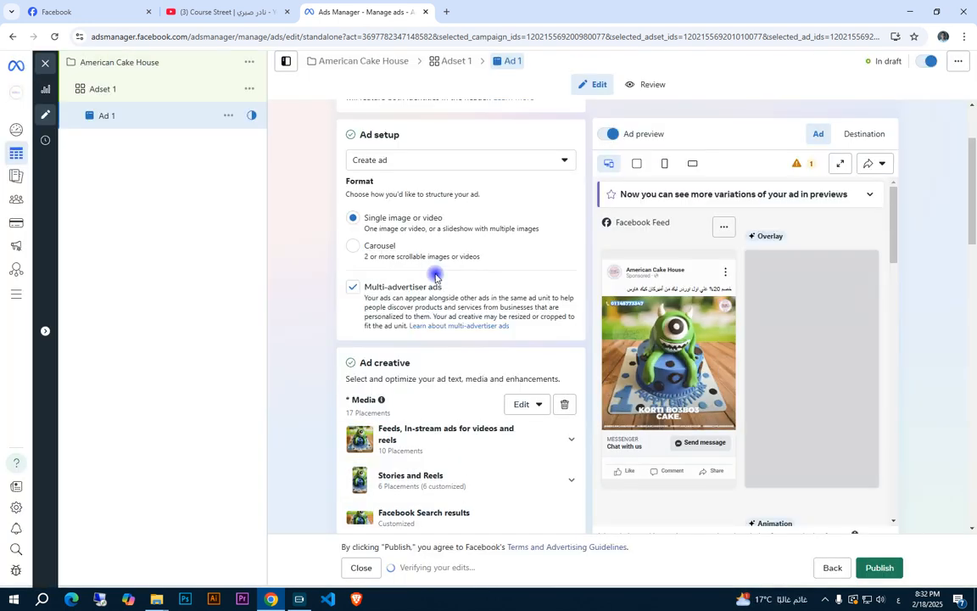
# Review the ad's headline, Advantage+ creative and message template sections
pyautogui.scroll(-8, 386, 284)
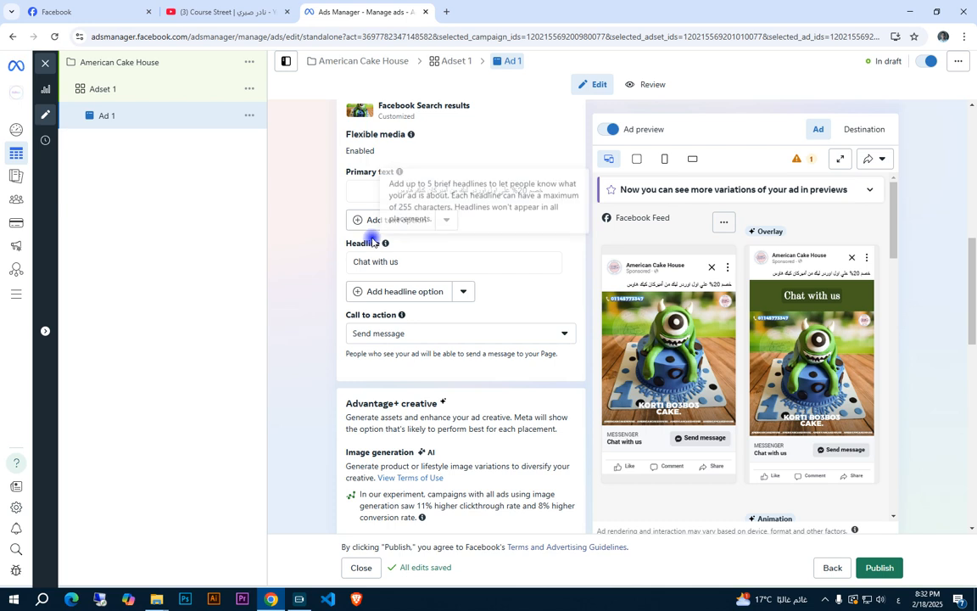
pyautogui.moveTo(408, 262); pyautogui.dragTo(343, 268)
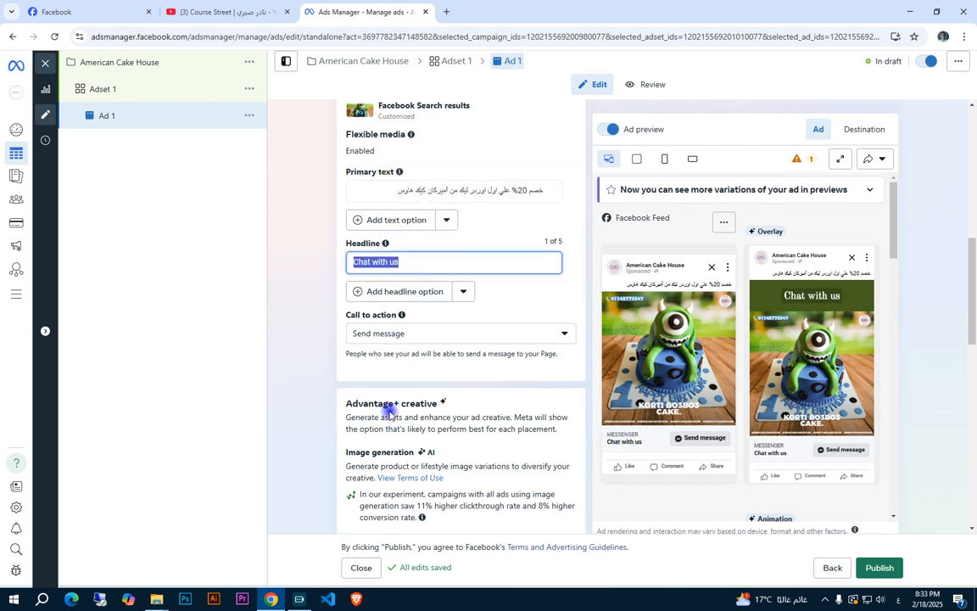
pyautogui.scroll(-3, 392, 391)
pyautogui.scroll(-2, 398, 352)
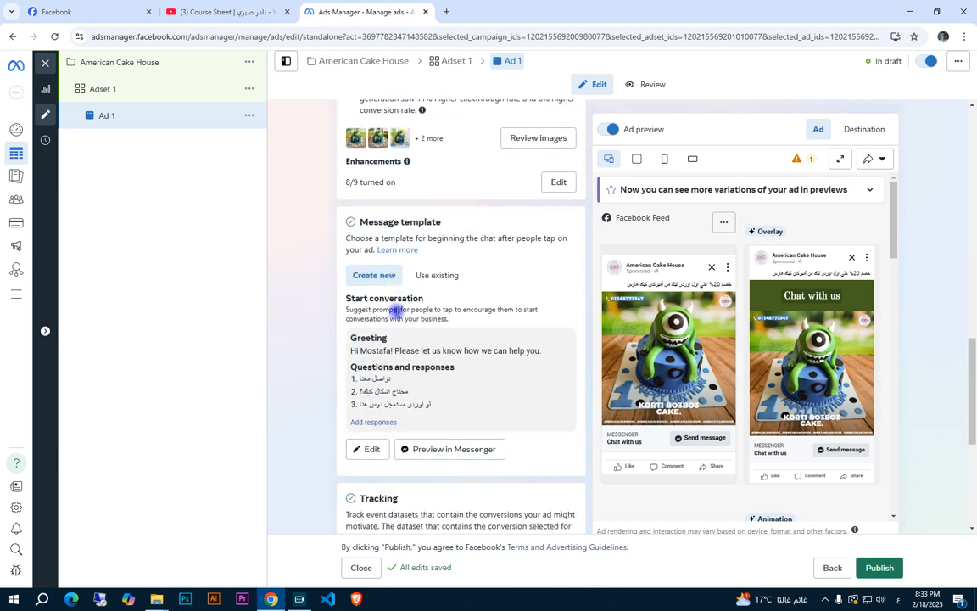
pyautogui.moveTo(360, 225); pyautogui.dragTo(452, 225)
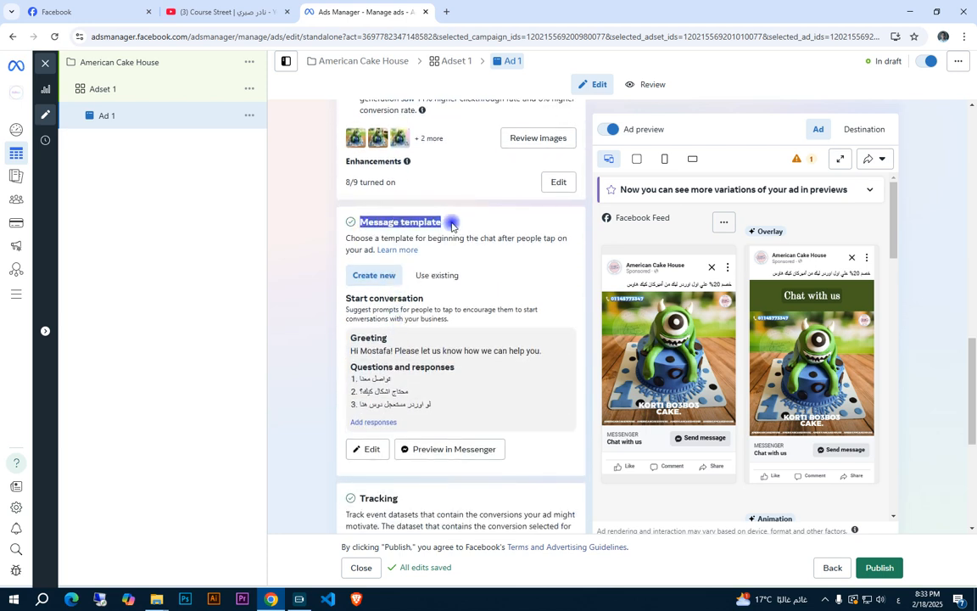
pyautogui.click(452, 225)
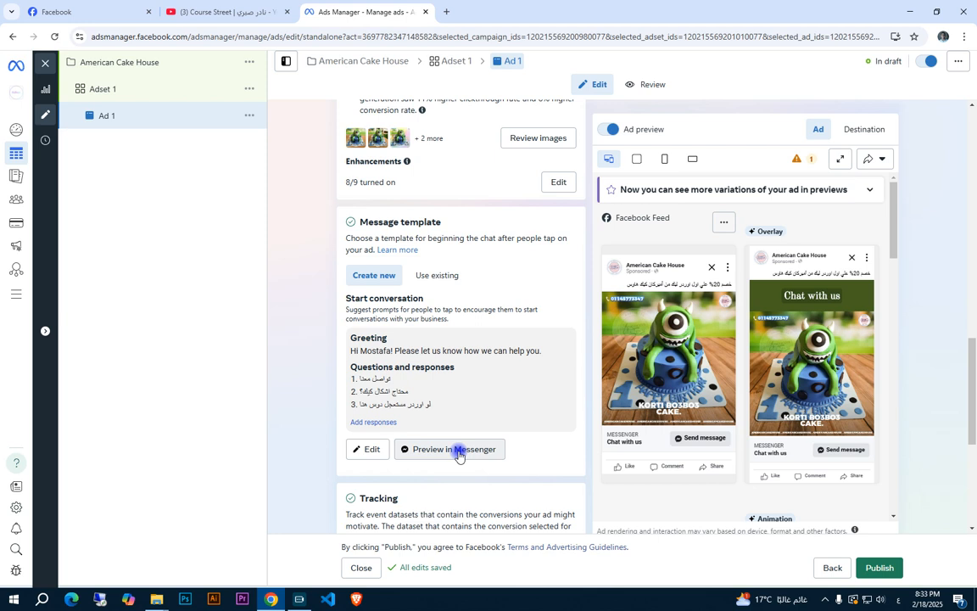
# Open the message template for editing and examine its greeting, frequently asked questions and automated response fields
pyautogui.click(357, 450)
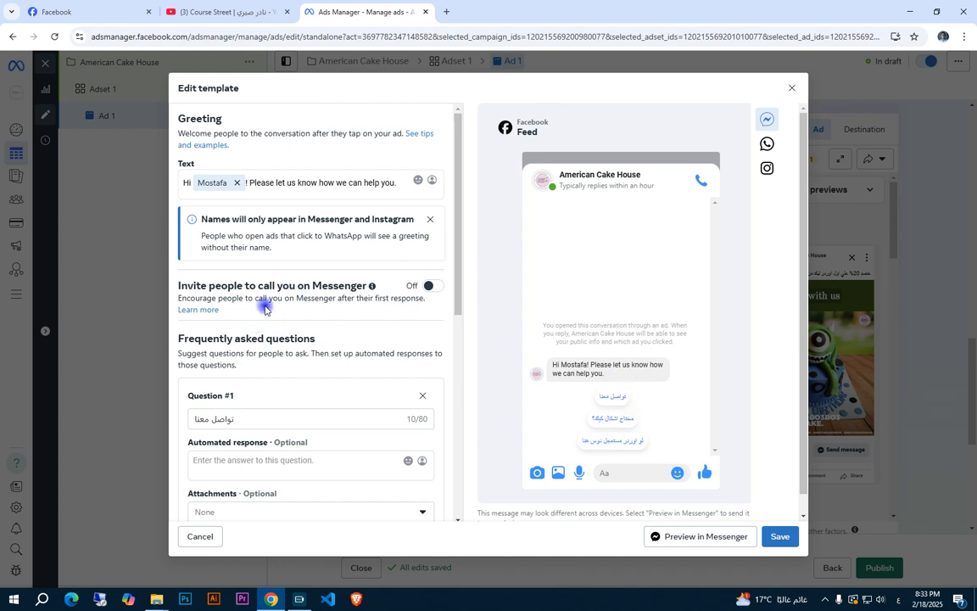
pyautogui.scroll(-1, 252, 322)
pyautogui.scroll(-2, 259, 246)
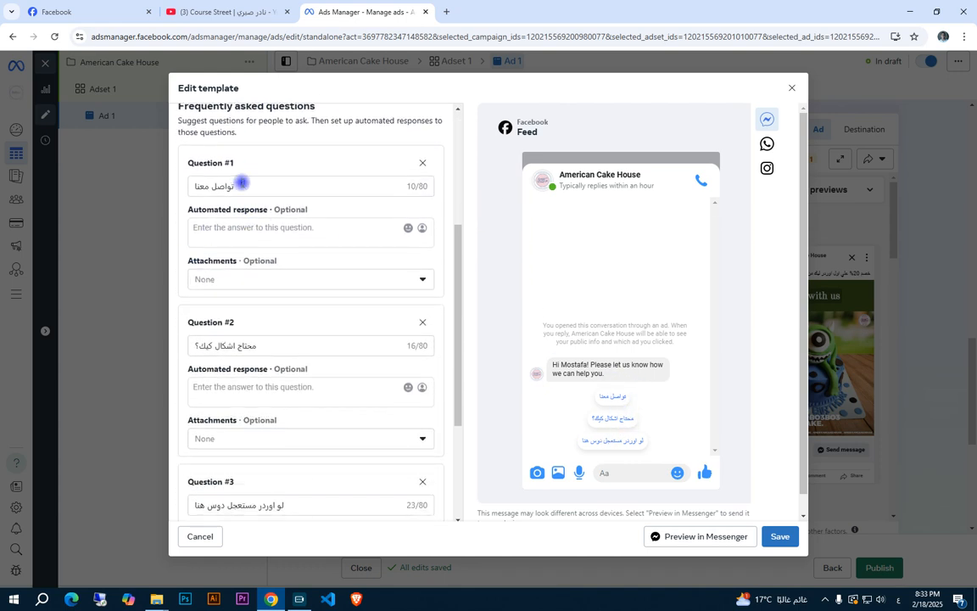
pyautogui.scroll(-1, 245, 335)
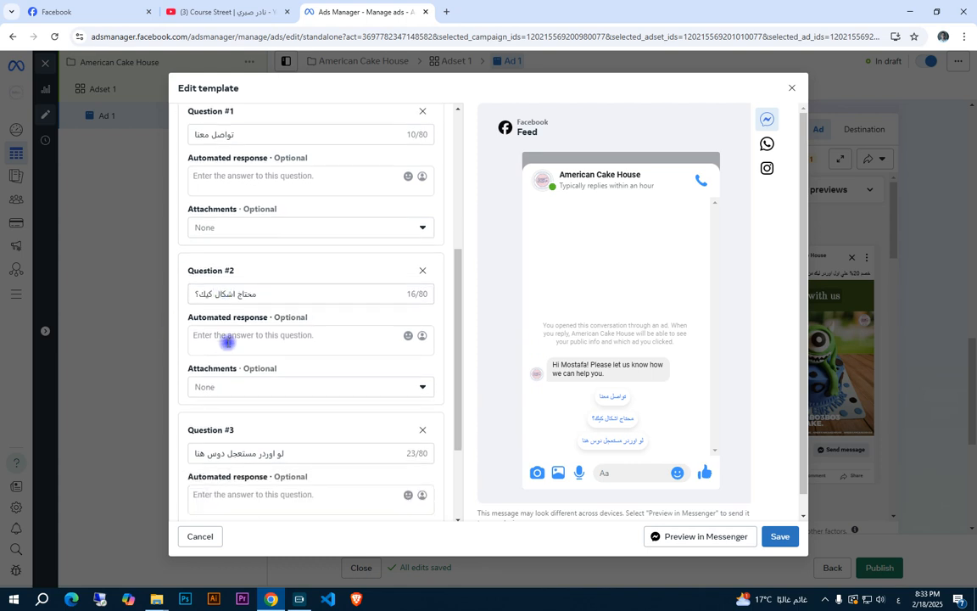
pyautogui.scroll(3, 371, 371)
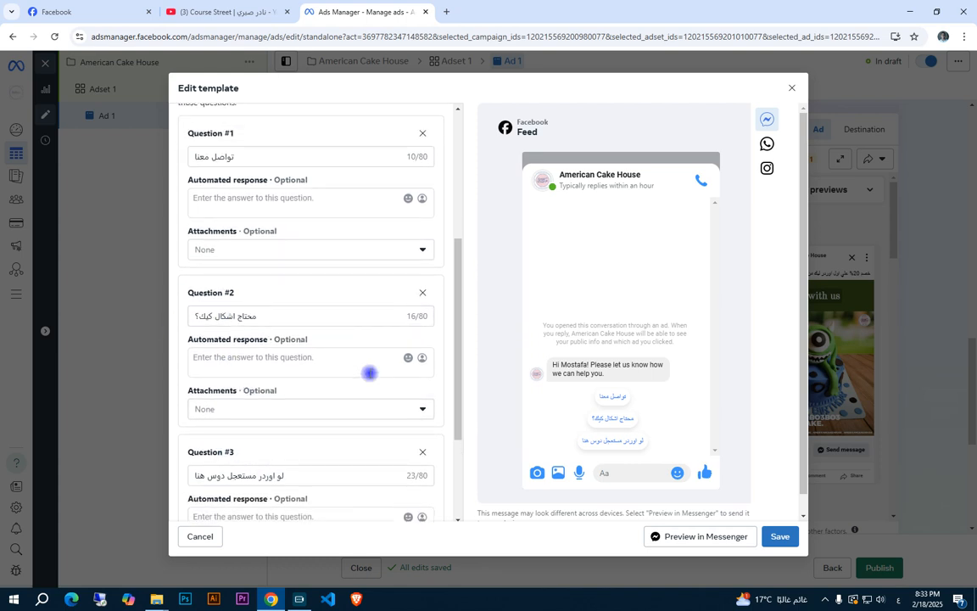
pyautogui.click(256, 302)
pyautogui.click(259, 348)
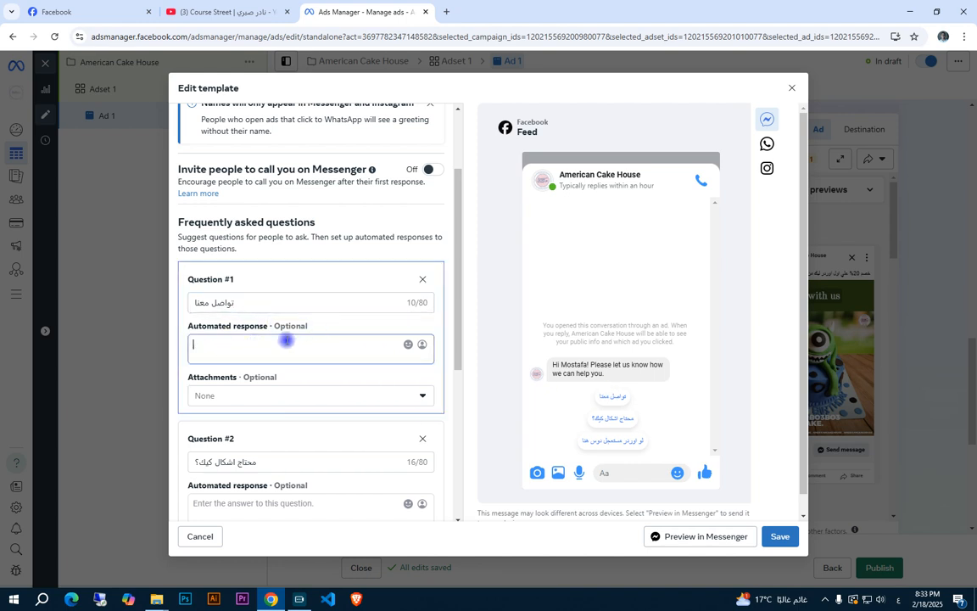
pyautogui.scroll(-1, 295, 331)
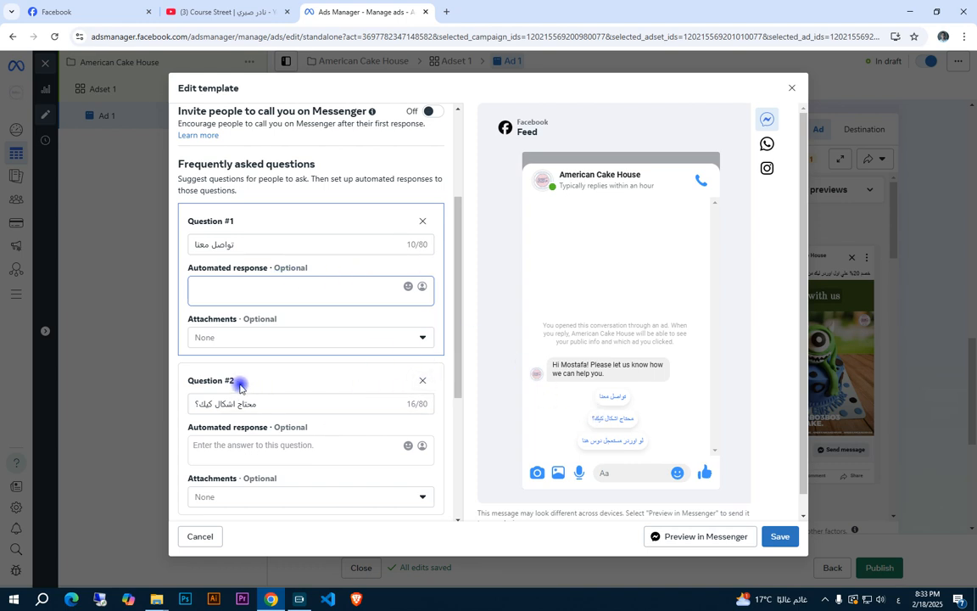
# Try removing the second and third frequently asked questions from the message template, and leave the template without saving
pyautogui.click(419, 386)
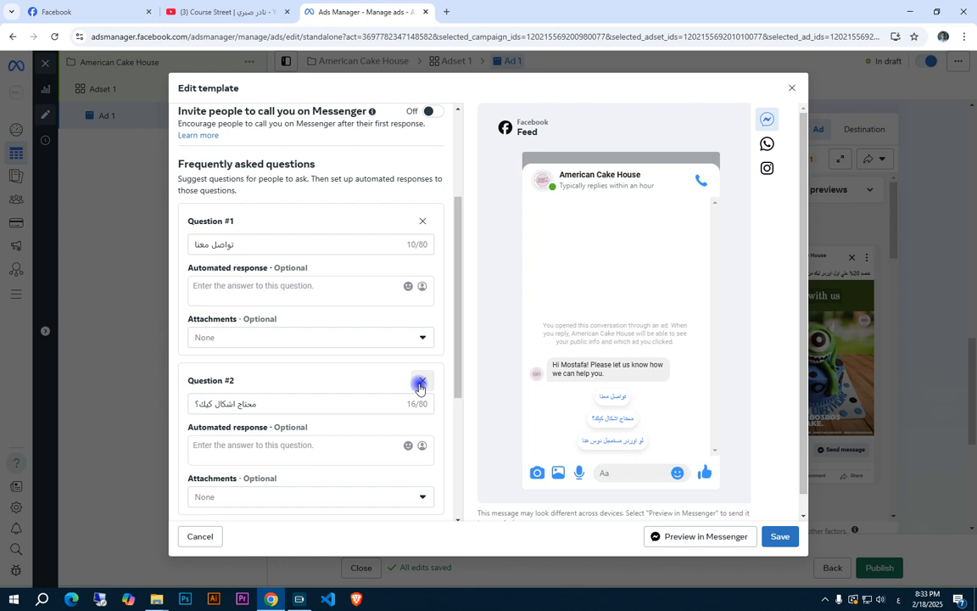
pyautogui.click(419, 384)
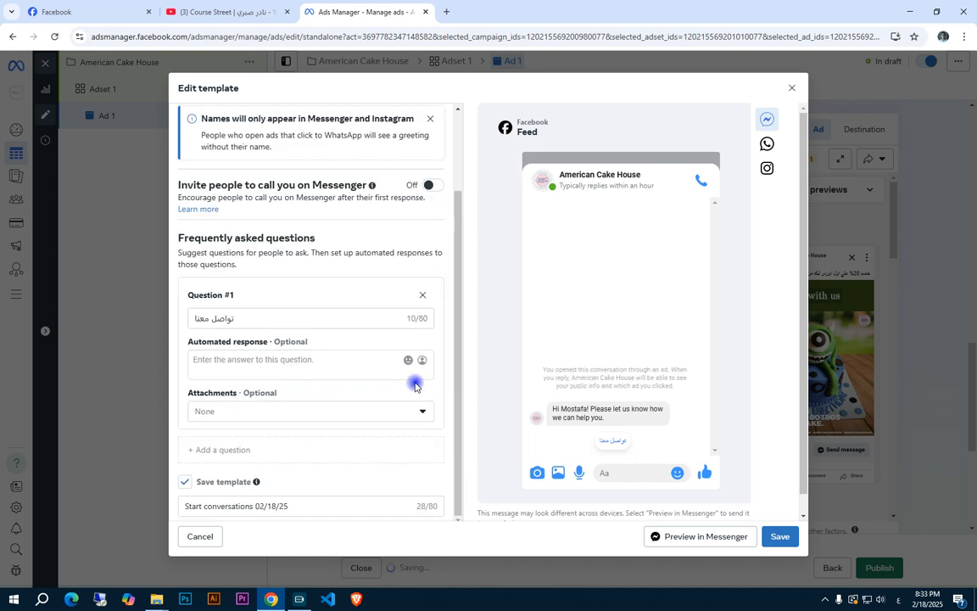
pyautogui.click(791, 94)
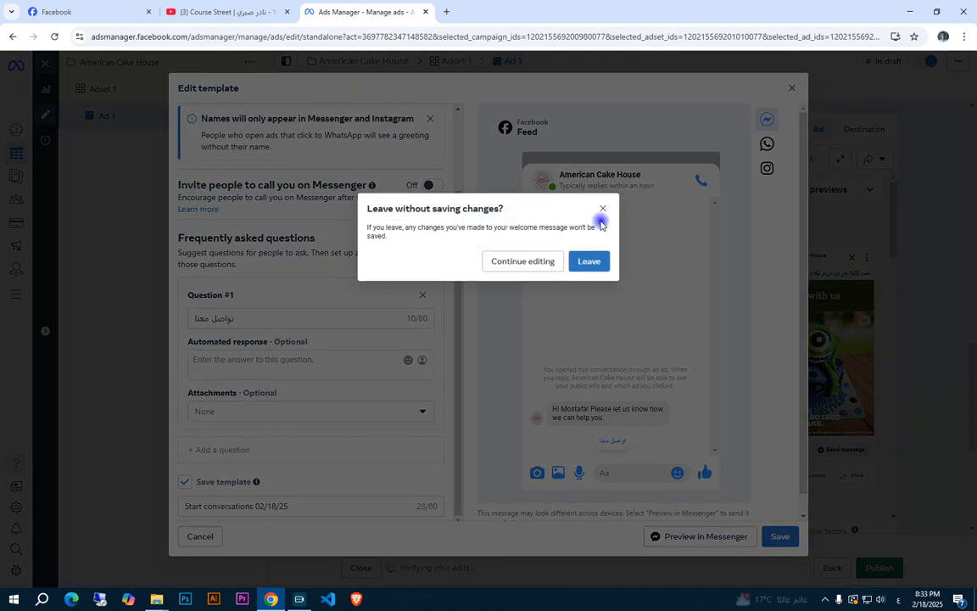
# Look over the Tracking and Creative testing sections at the end of Ad 1's settings
pyautogui.scroll(-5, 526, 376)
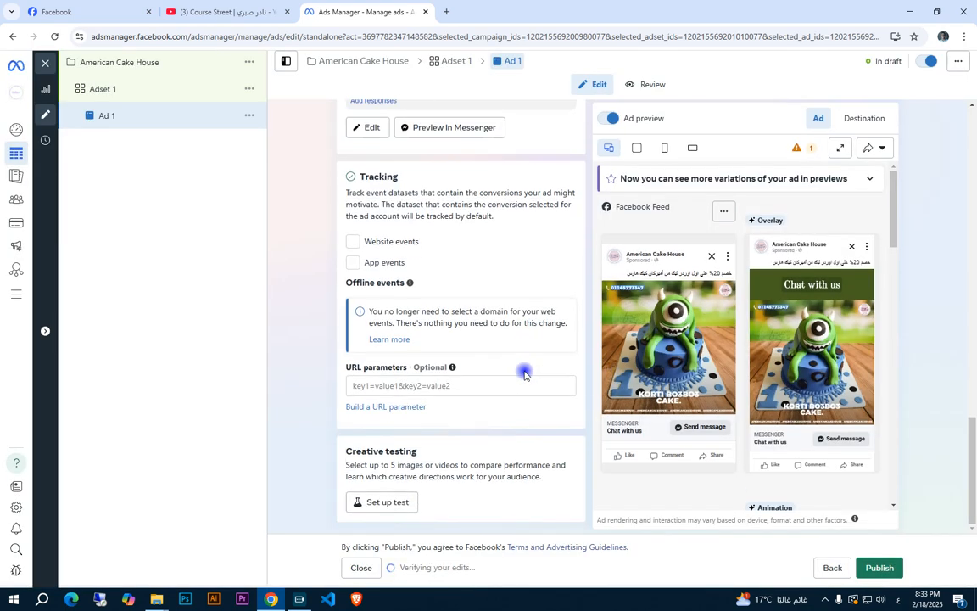
pyautogui.scroll(4, 524, 374)
pyautogui.scroll(-4, 524, 374)
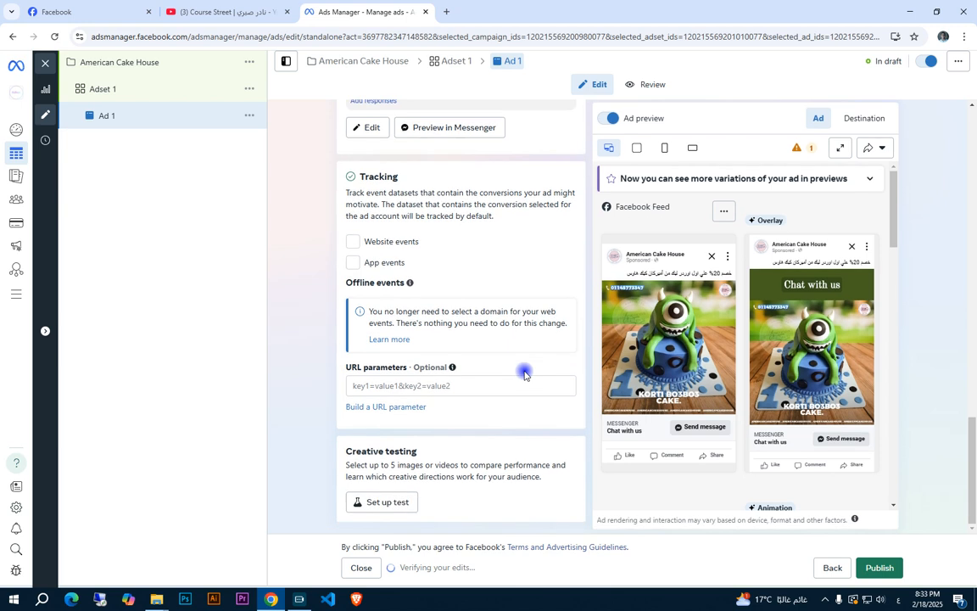
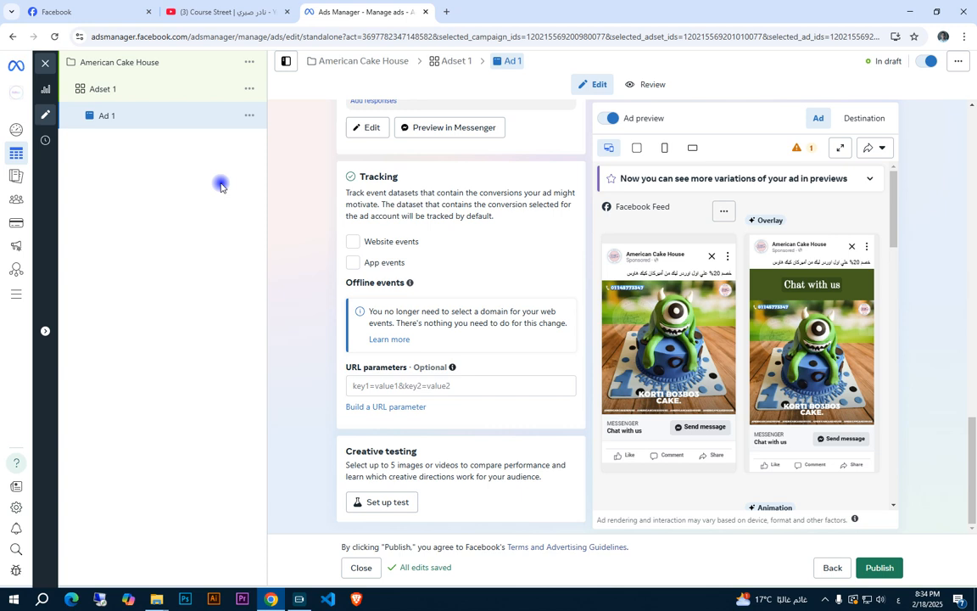
# Look through the American Cake House campaign, Adset 1 and Ad 1 levels of the campaign structure
pyautogui.click(127, 62)
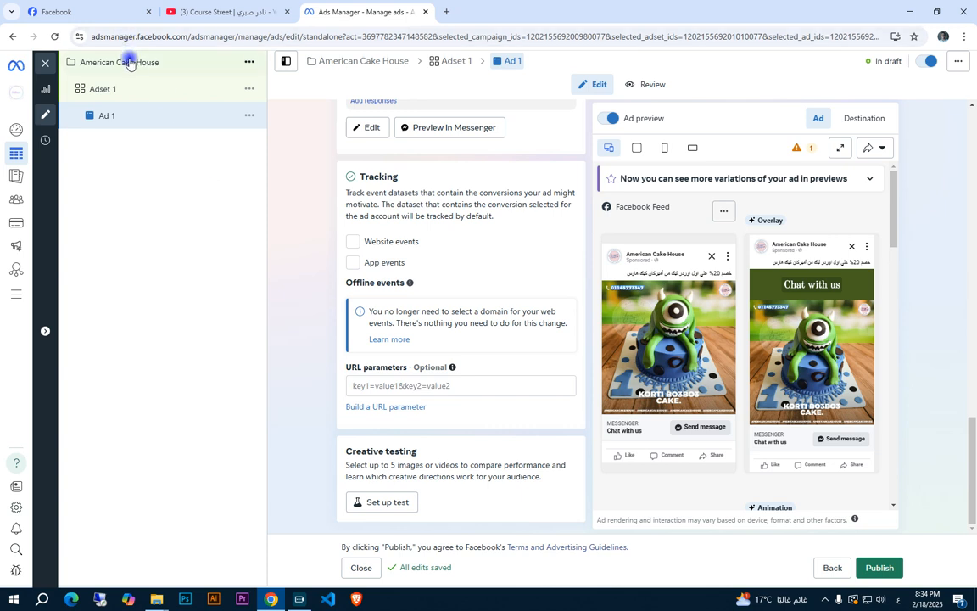
pyautogui.click(129, 86)
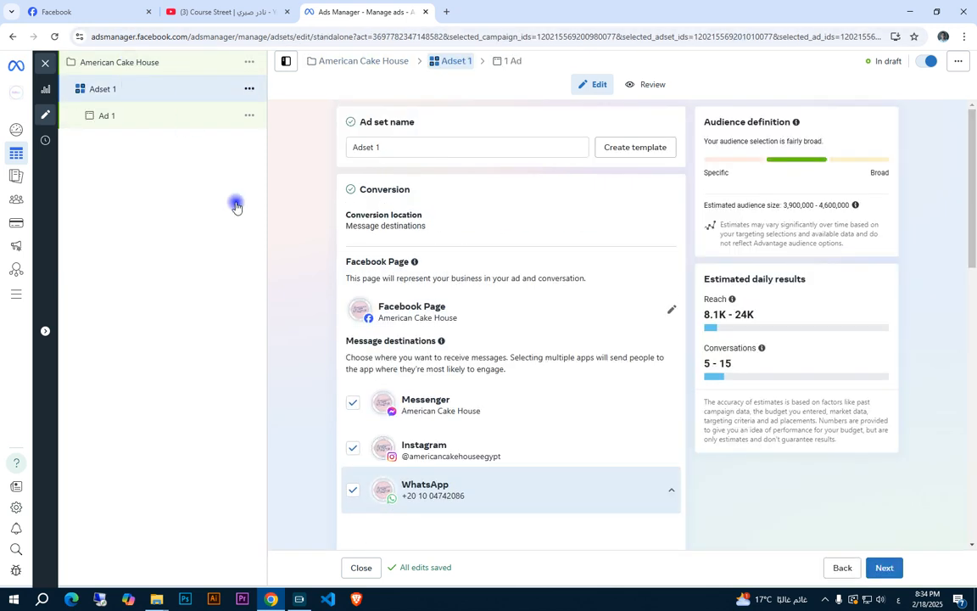
pyautogui.click(157, 61)
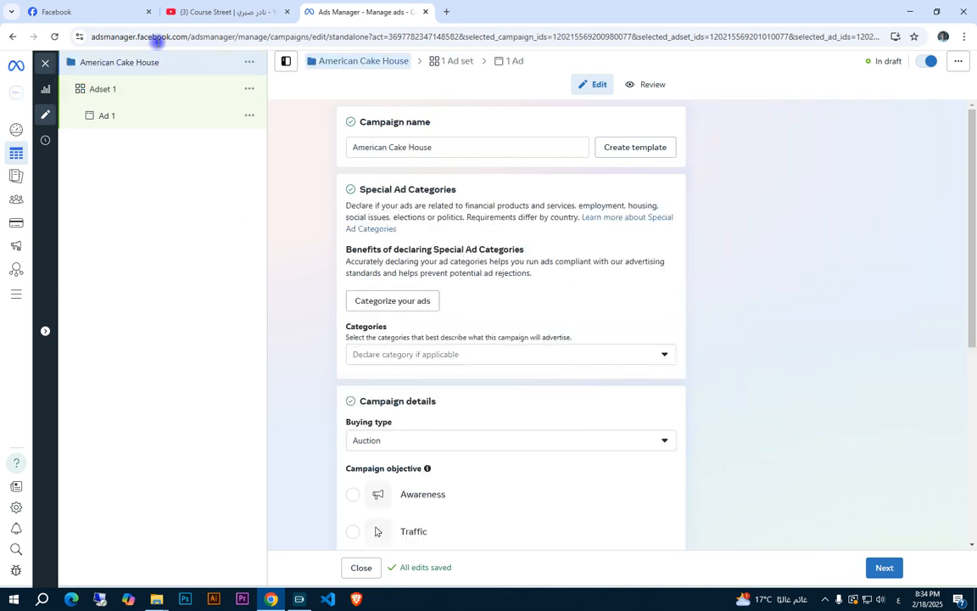
pyautogui.click(172, 91)
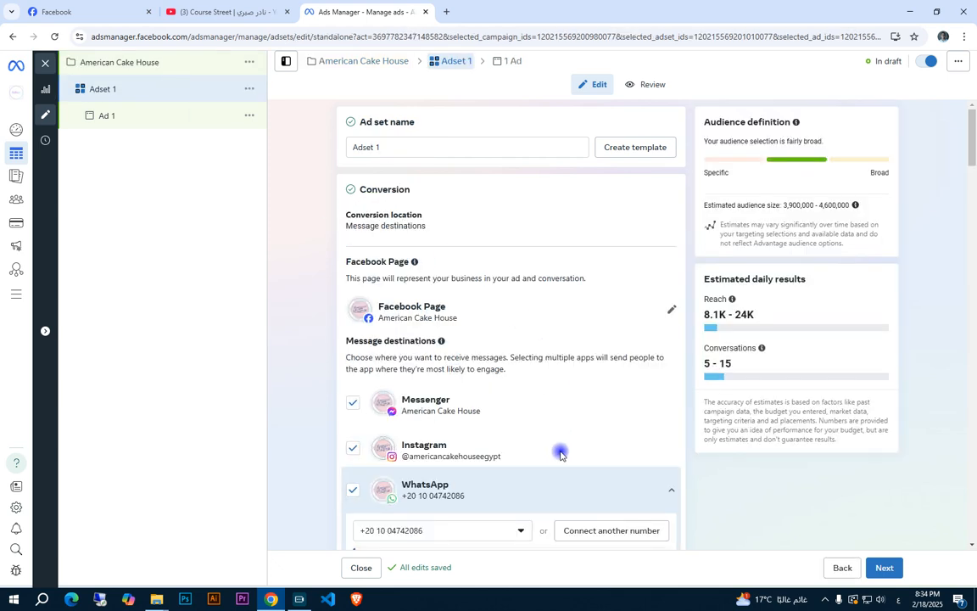
pyautogui.click(172, 119)
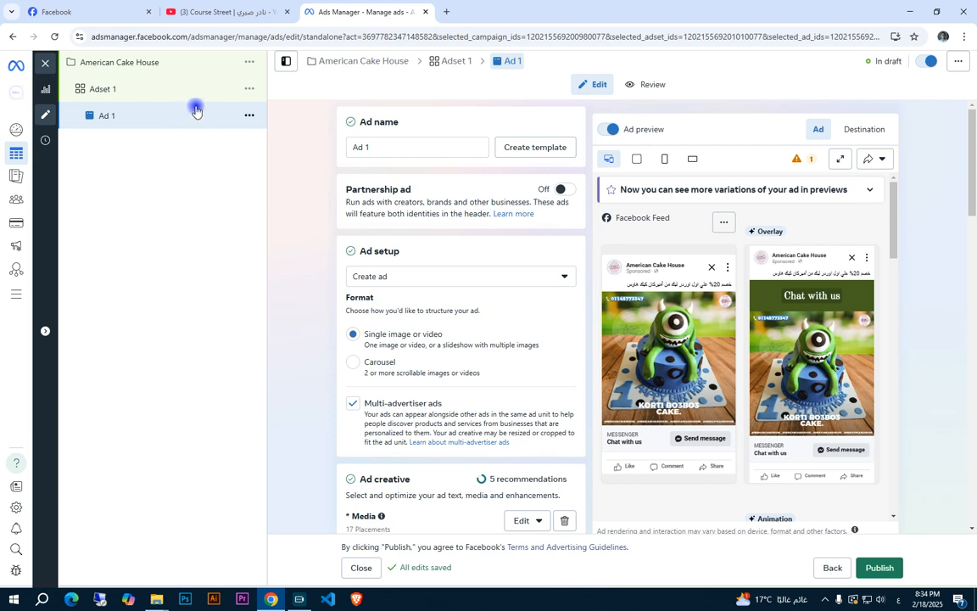
# Make a quick duplicate of Adset 1 within the American Cake House campaign
pyautogui.click(196, 99)
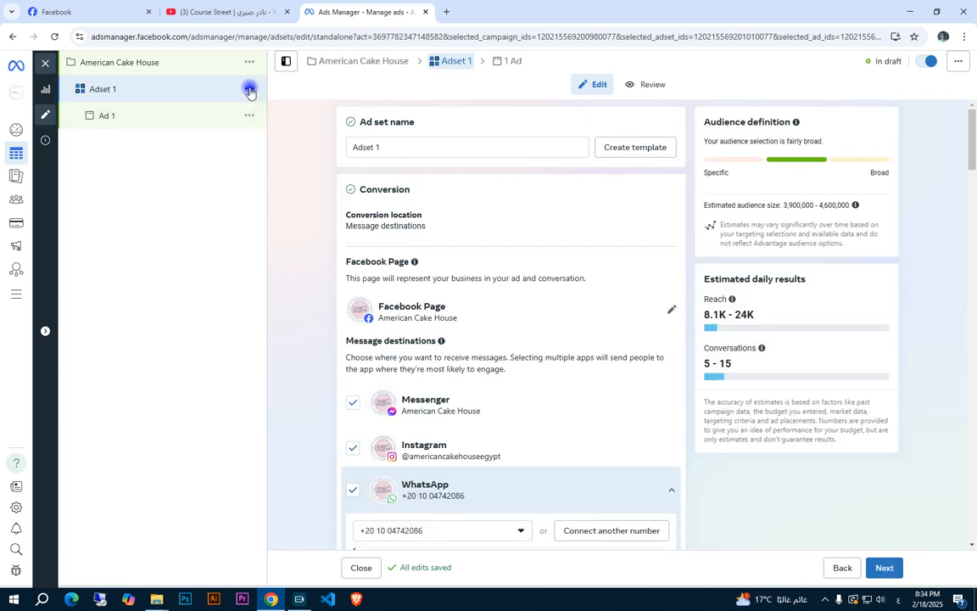
pyautogui.click(249, 89)
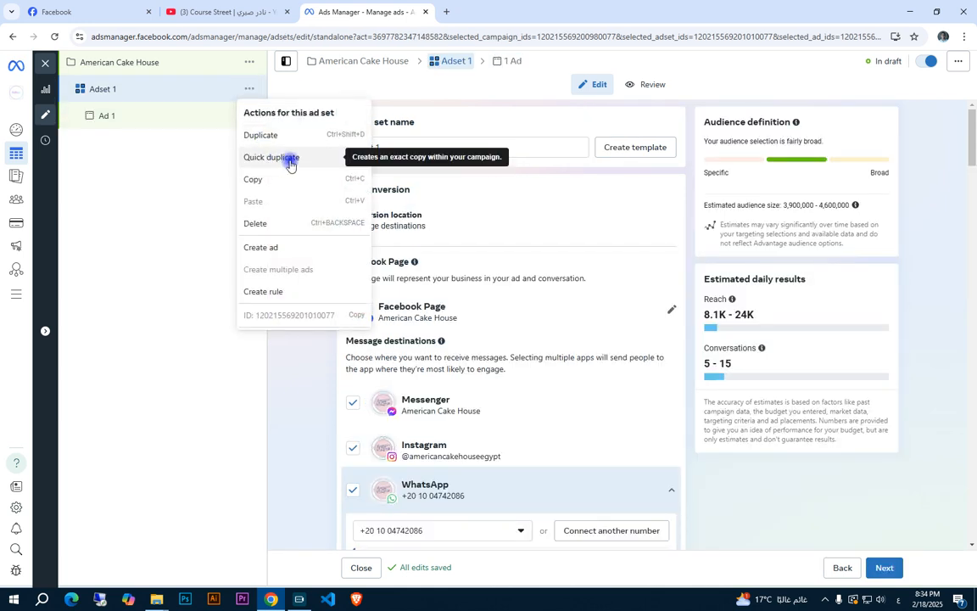
pyautogui.click(236, 155)
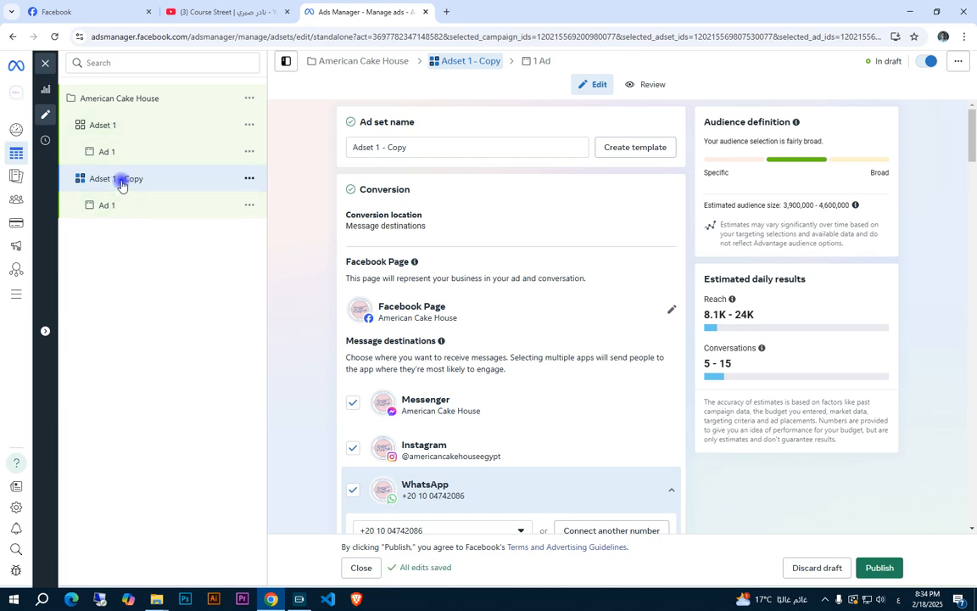
# Rename the duplicated ad set as 2 and the original ad set as 1
pyautogui.doubleClick(121, 180)
pyautogui.write('2')
pyautogui.press('Return')
pyautogui.click(113, 124)
pyautogui.doubleClick(114, 125)
pyautogui.write('1')
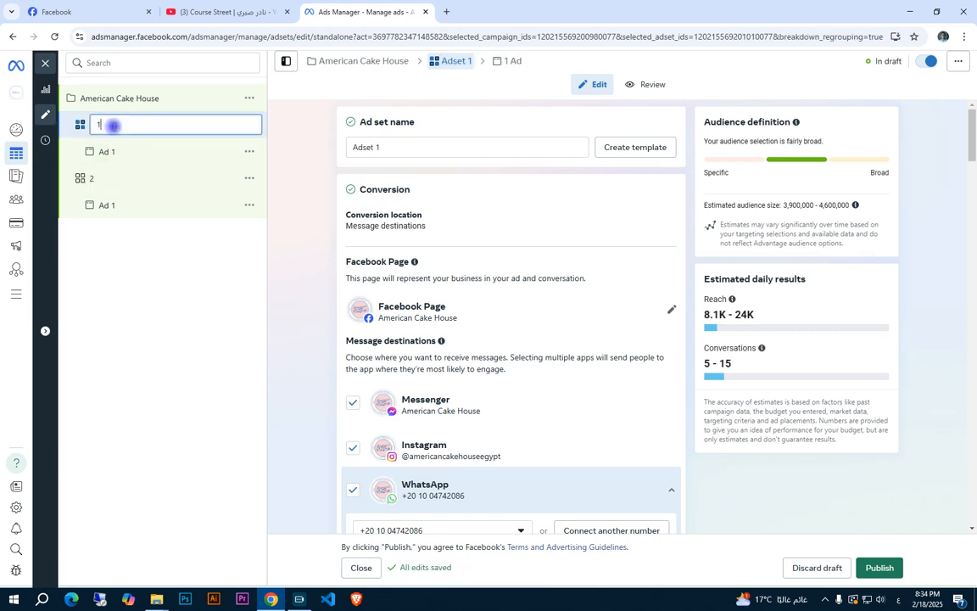
pyautogui.press('Return')
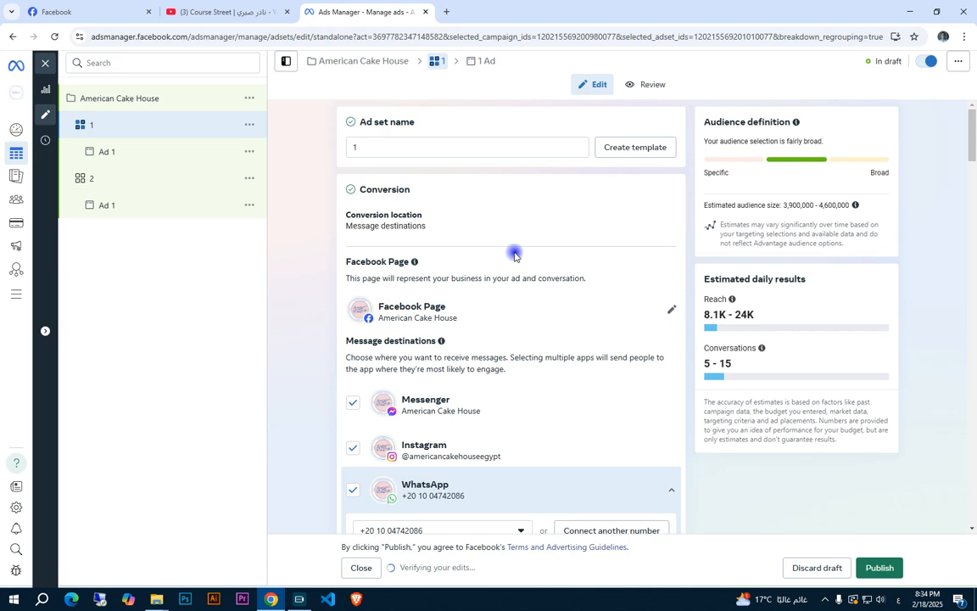
# Make a quick duplicate of Ad 1 inside ad set 1
pyautogui.scroll(-8, 515, 254)
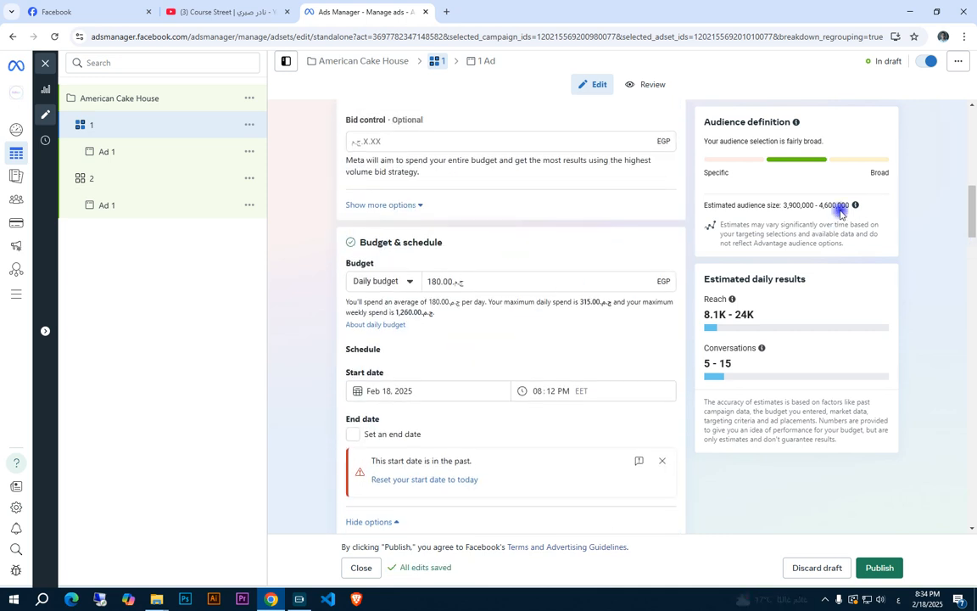
pyautogui.click(113, 152)
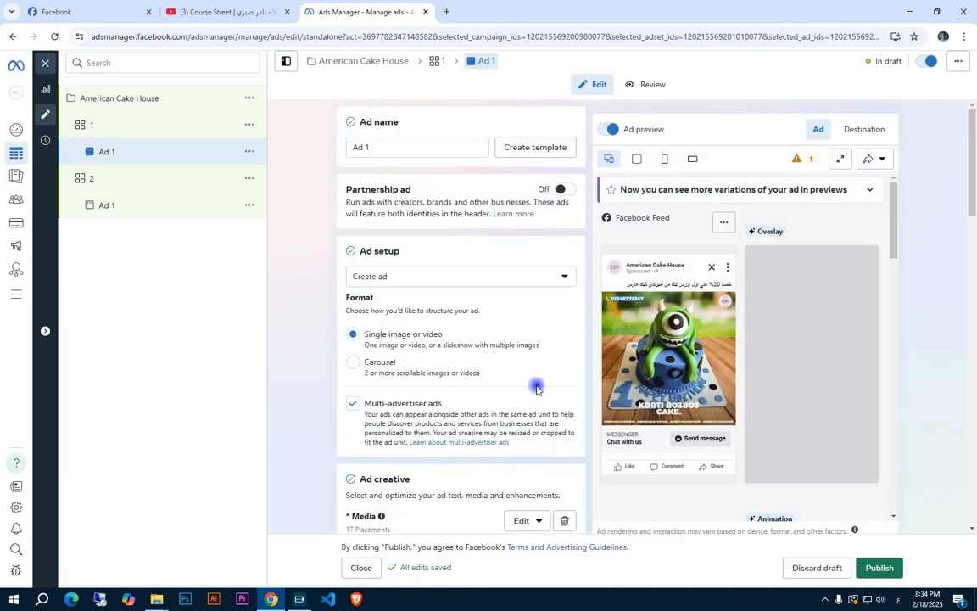
pyautogui.click(251, 152)
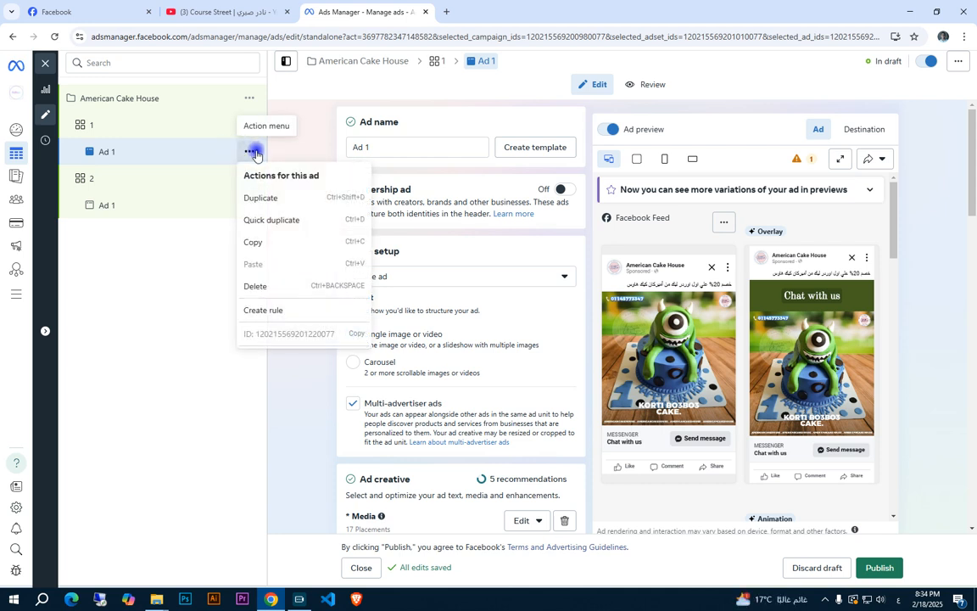
pyautogui.click(107, 150)
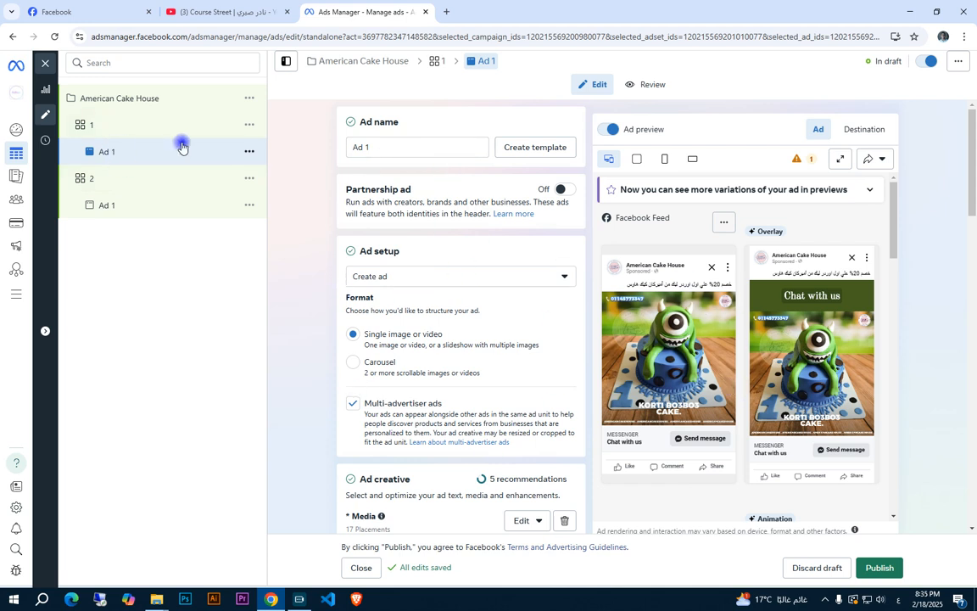
pyautogui.click(250, 151)
pyautogui.click(270, 219)
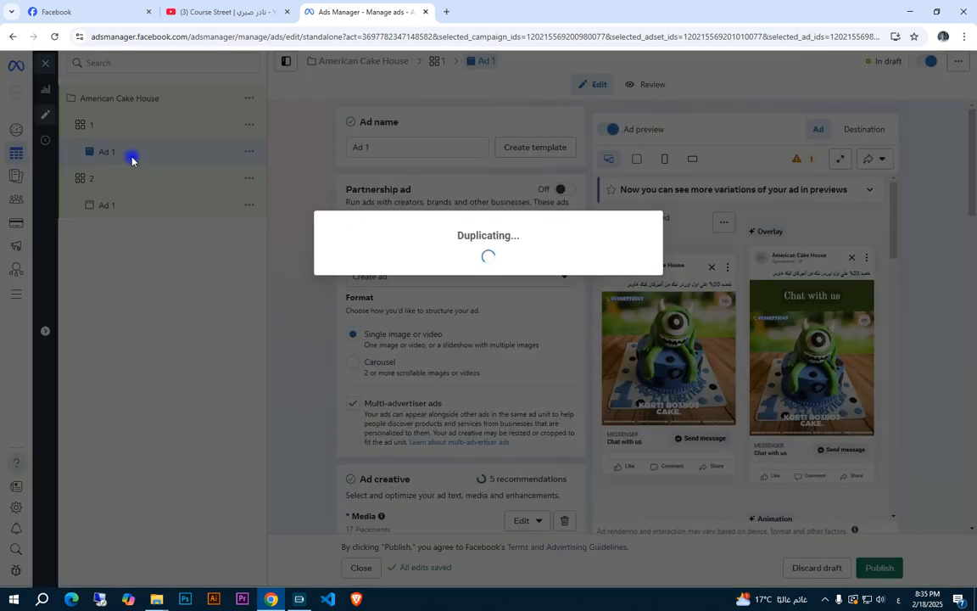
# Remove the Birthday cake (food & drink) interest from ad set 2's detailed targeting
pyautogui.click(134, 204)
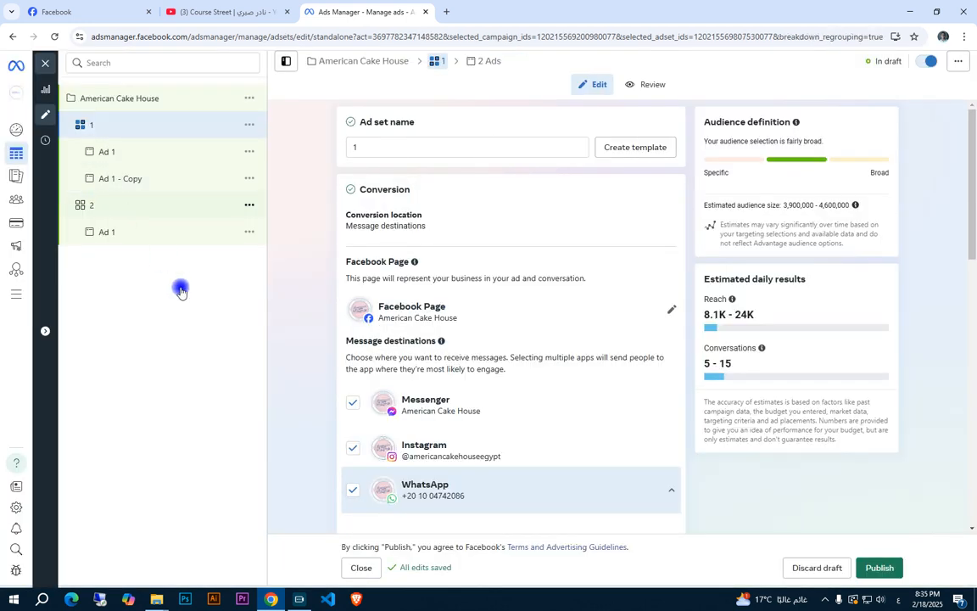
pyautogui.scroll(-20, 602, 280)
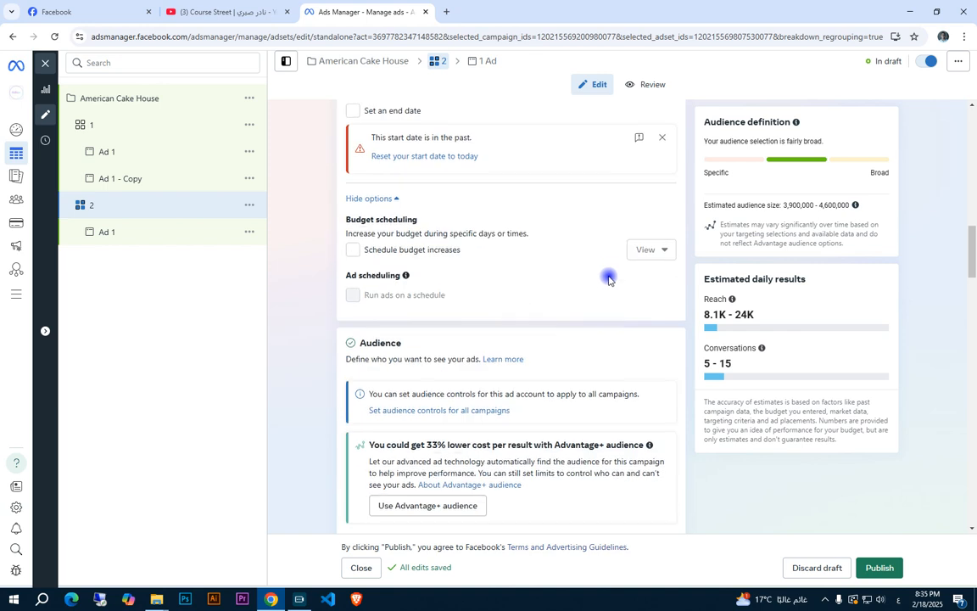
pyautogui.scroll(-7, 607, 259)
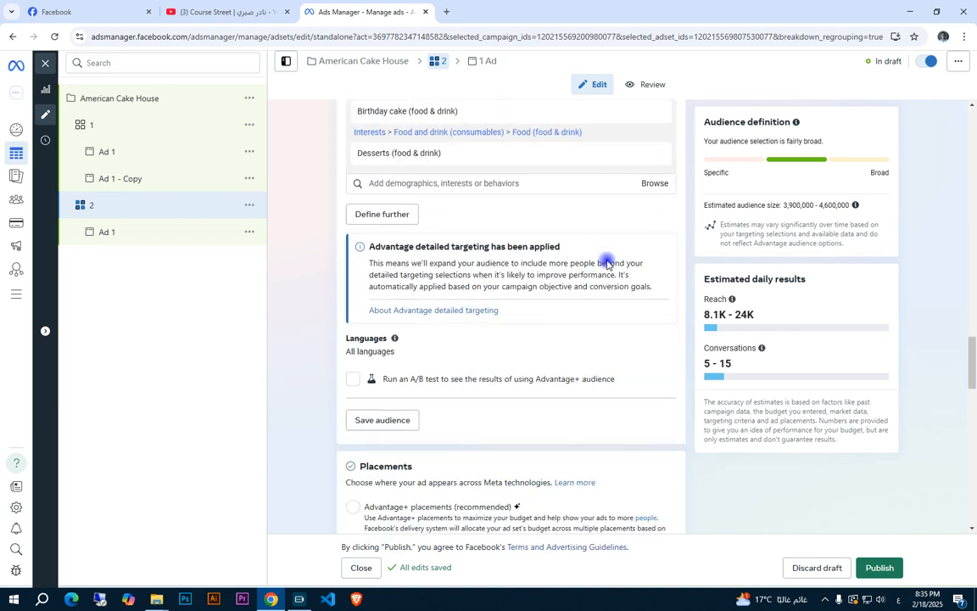
pyautogui.scroll(3, 594, 259)
pyautogui.moveTo(403, 329)
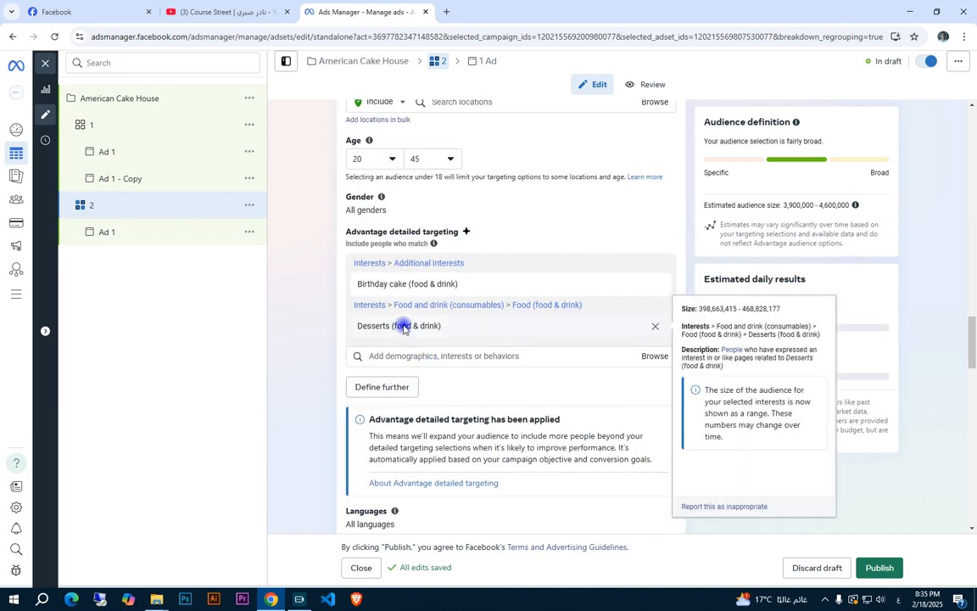
pyautogui.moveTo(410, 283)
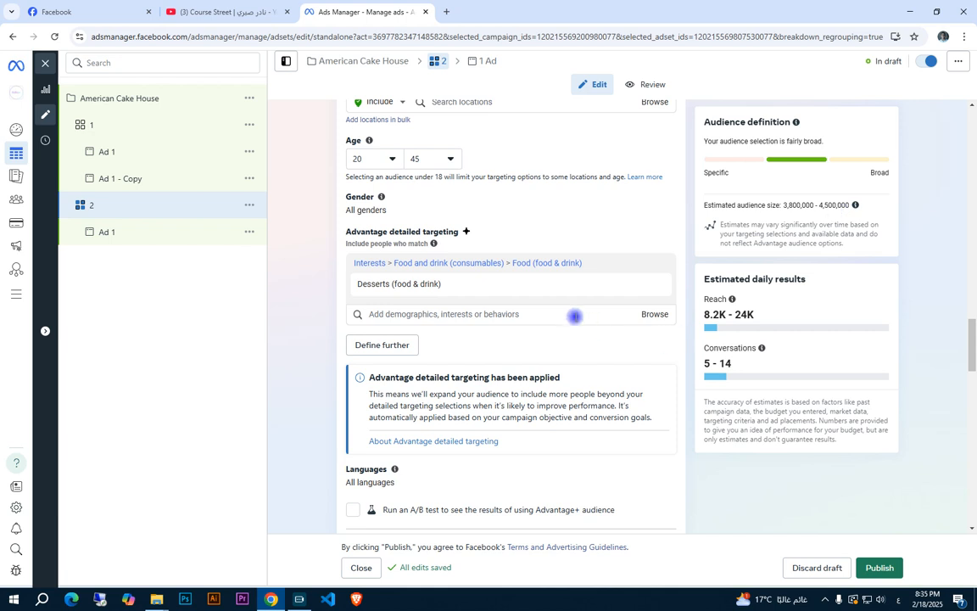
# Search for "engaged shoppers" and add the Engaged Shoppers purchase behavior to ad set 2's detailed targeting
pyautogui.click(574, 314)
pyautogui.write('eng')
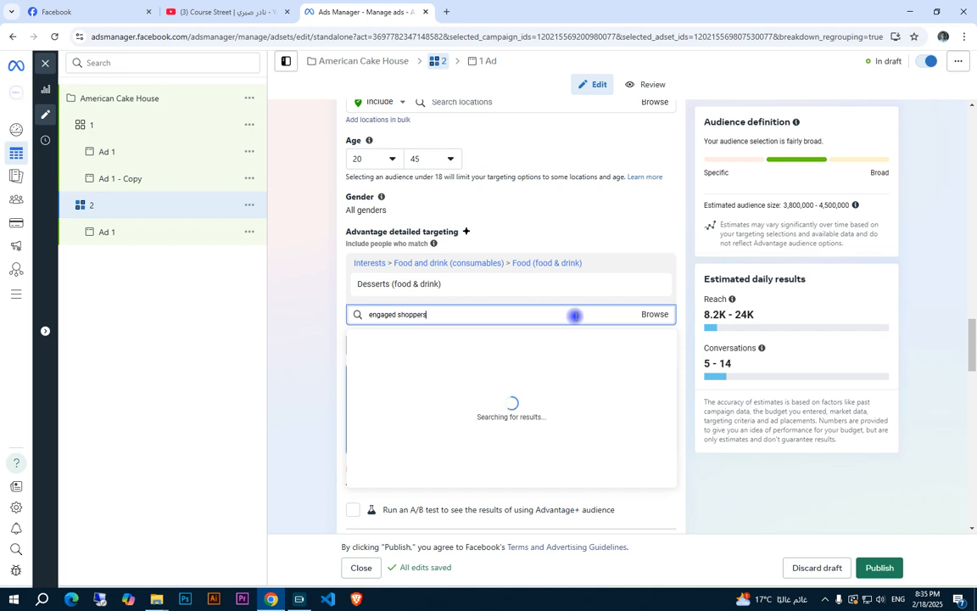
pyautogui.write('aged shoppers')
pyautogui.click(465, 359)
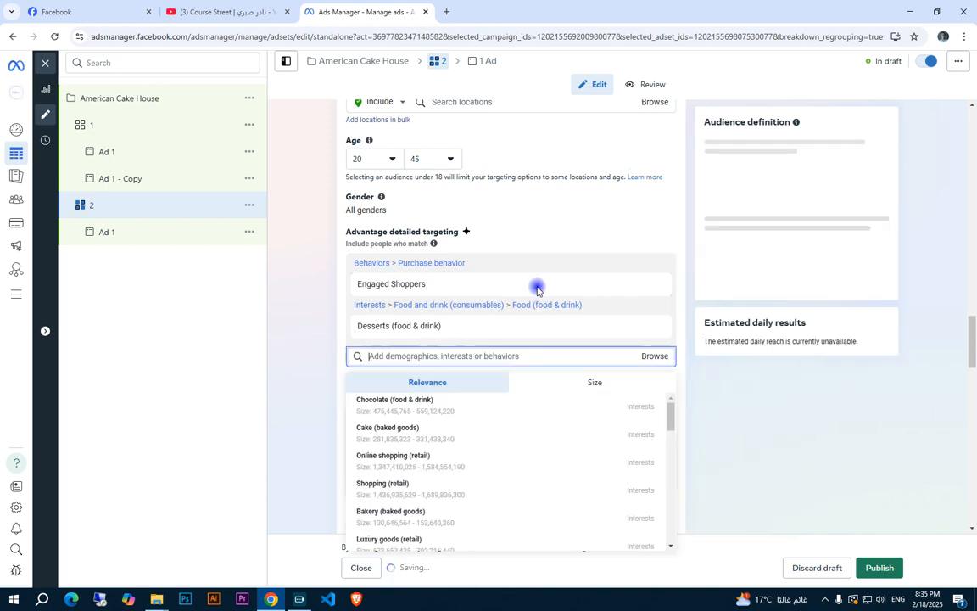
# Examine ad set 2's estimated audience size against its Engaged Shoppers and Desserts targeting
pyautogui.click(842, 204)
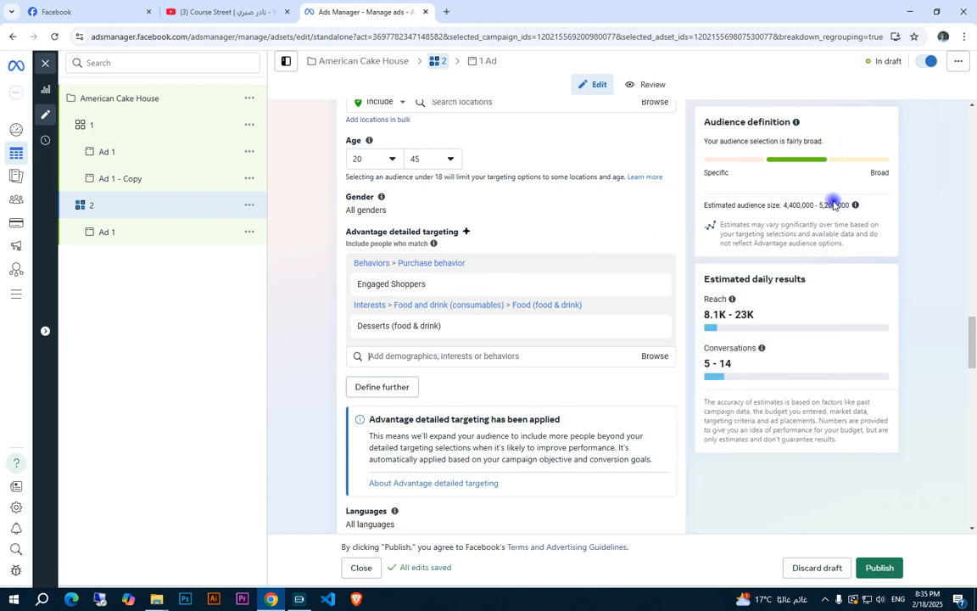
pyautogui.moveTo(360, 283); pyautogui.dragTo(494, 286)
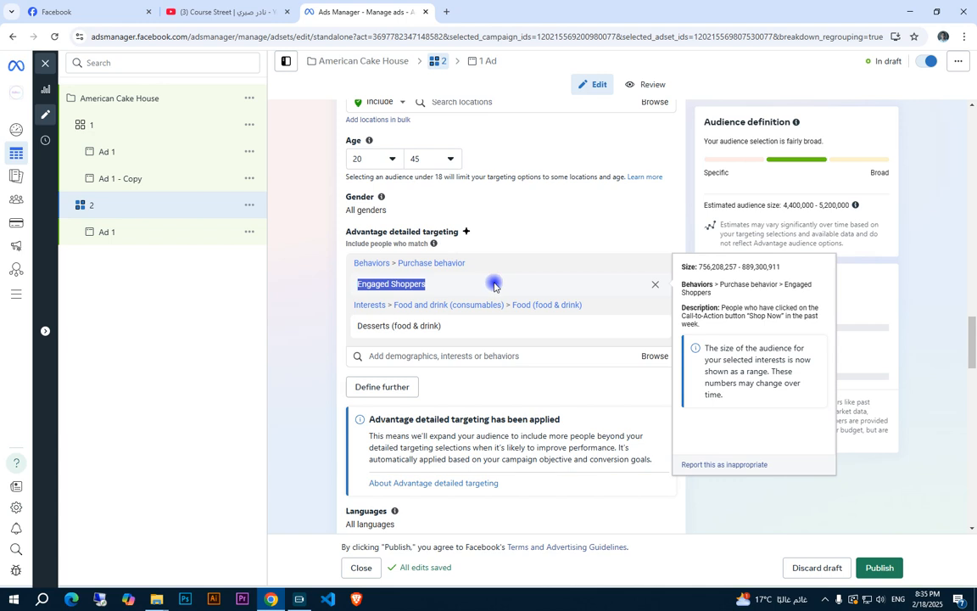
pyautogui.tripleClick(429, 325)
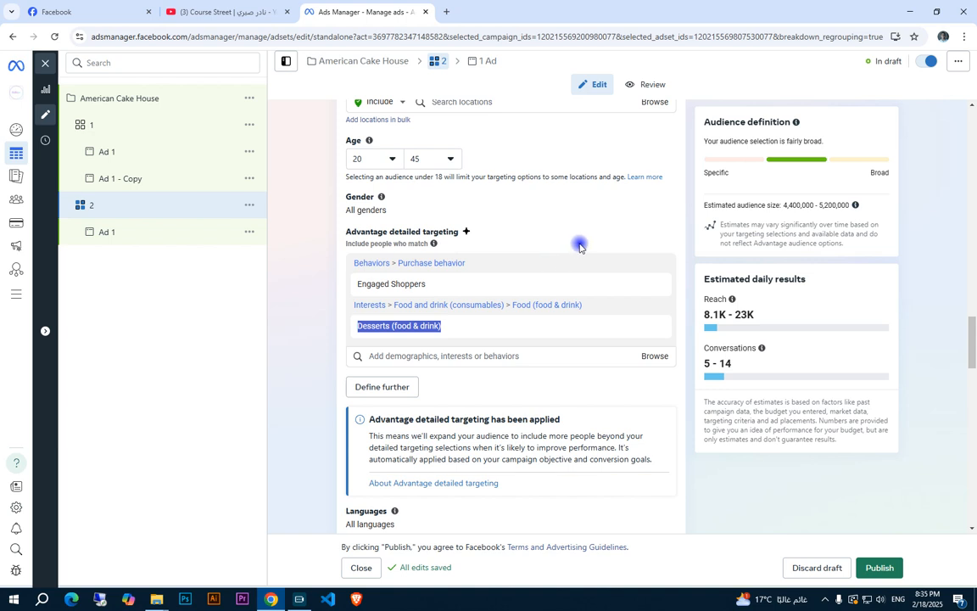
pyautogui.click(835, 205)
pyautogui.moveTo(833, 205); pyautogui.dragTo(791, 205)
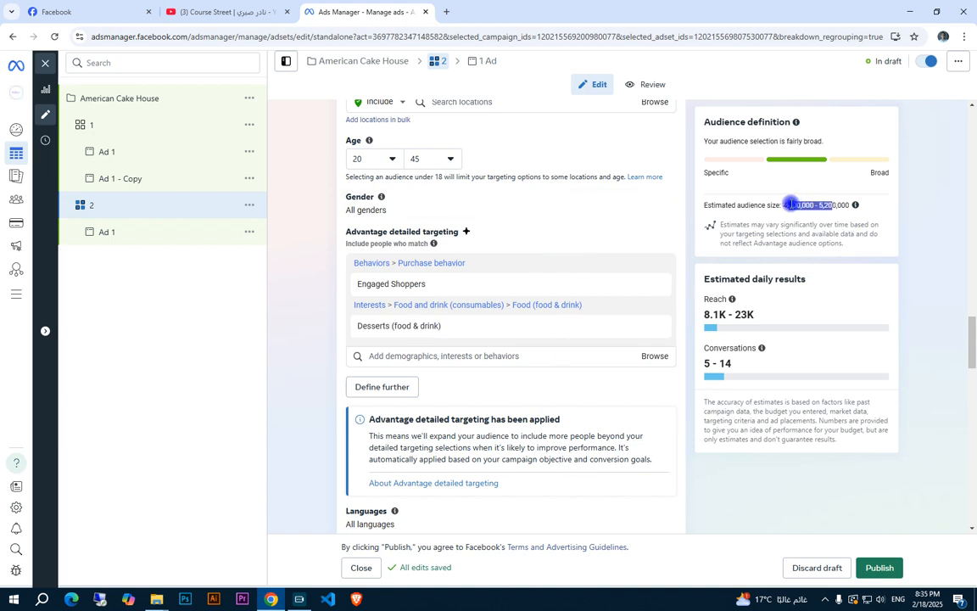
pyautogui.click(827, 205)
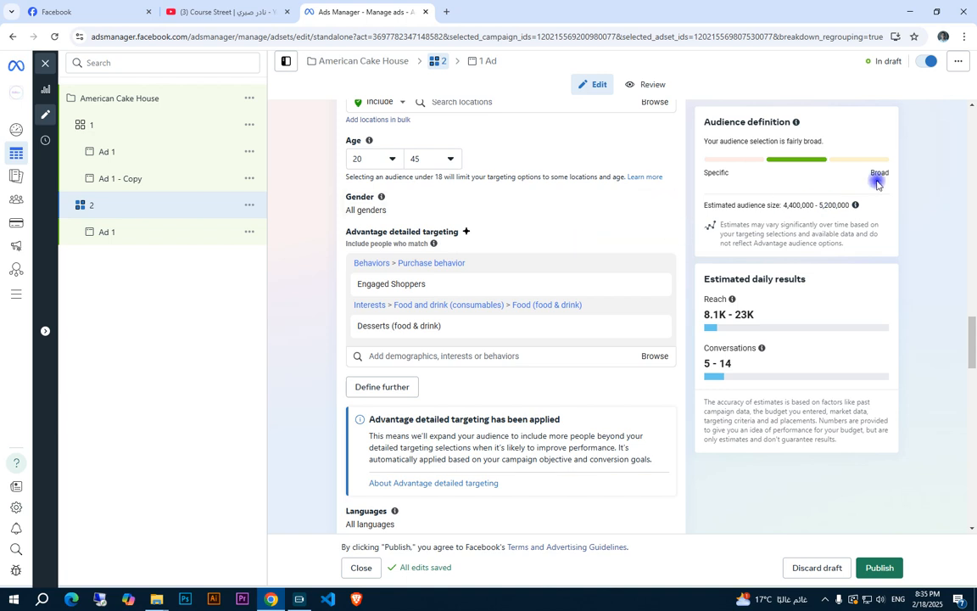
# Make a quick duplicate of Ad 1 inside ad set 2
pyautogui.click(102, 229)
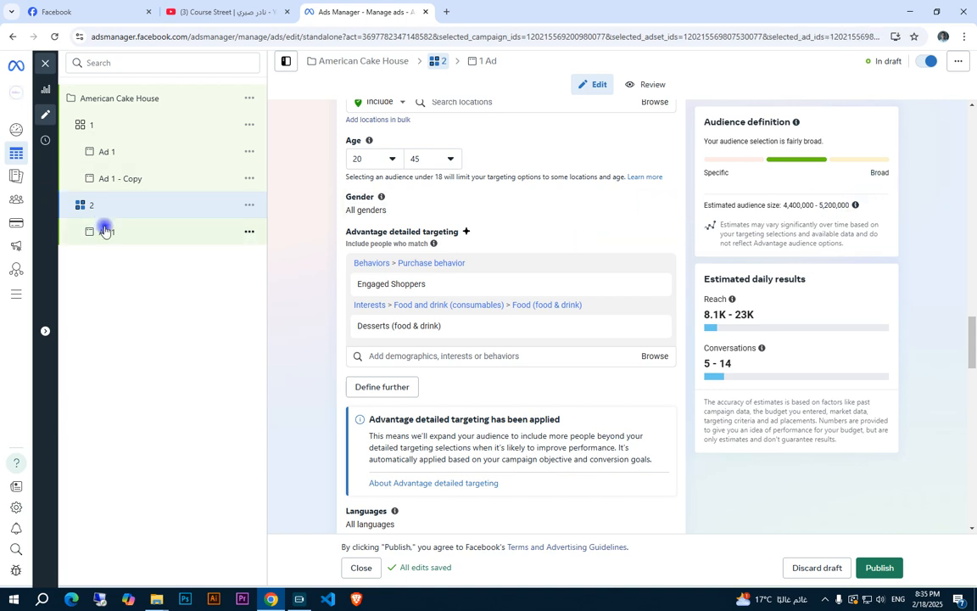
pyautogui.click(245, 234)
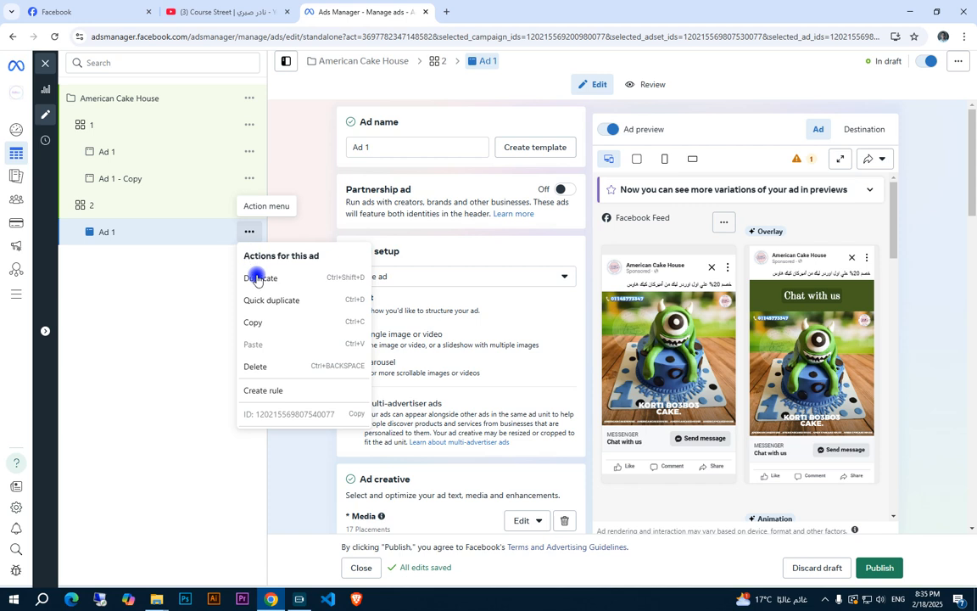
pyautogui.click(257, 298)
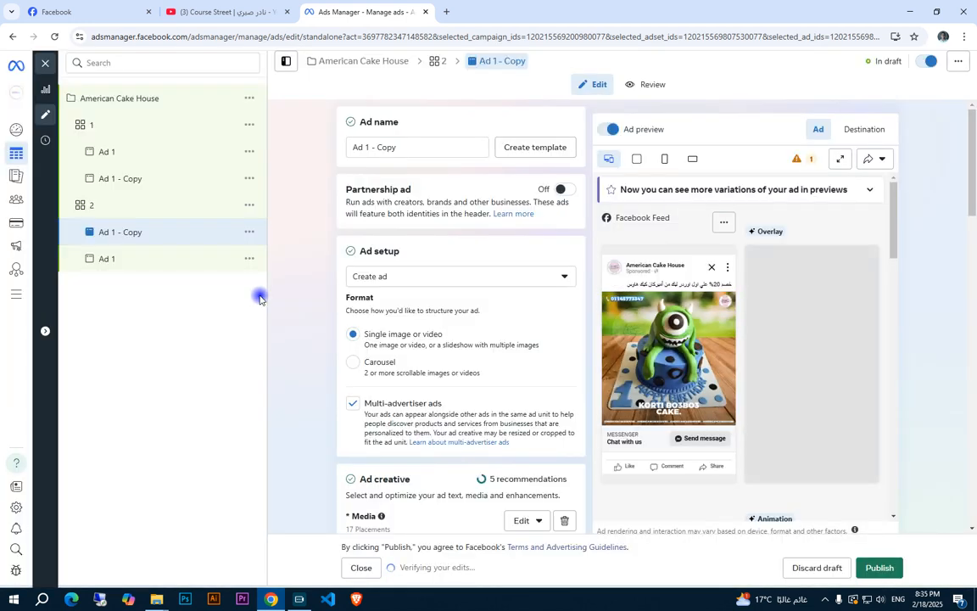
# Review the campaign with its two ad sets and the ads in ad set 1, including that ad set's budget and schedule
pyautogui.click(140, 96)
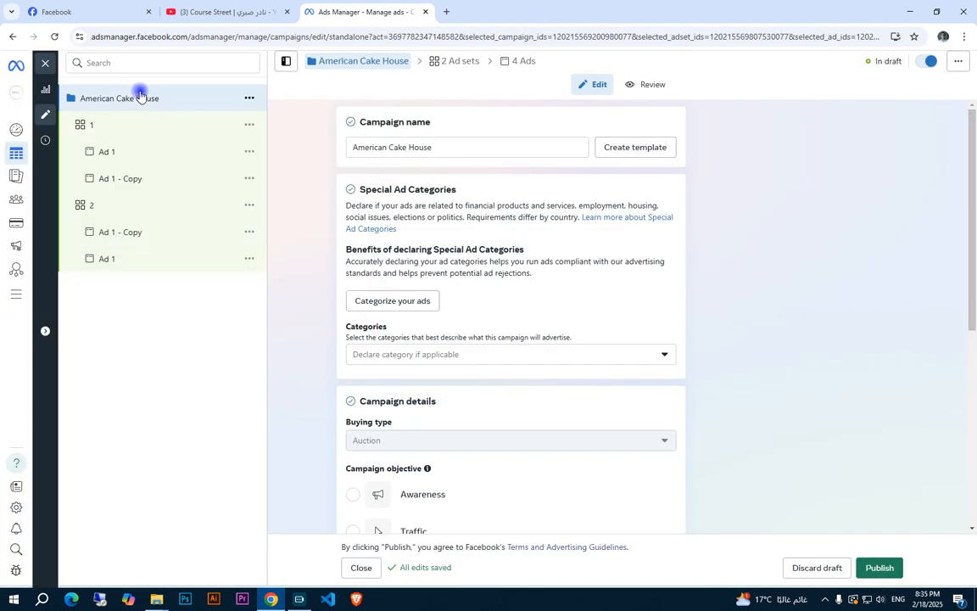
pyautogui.click(96, 209)
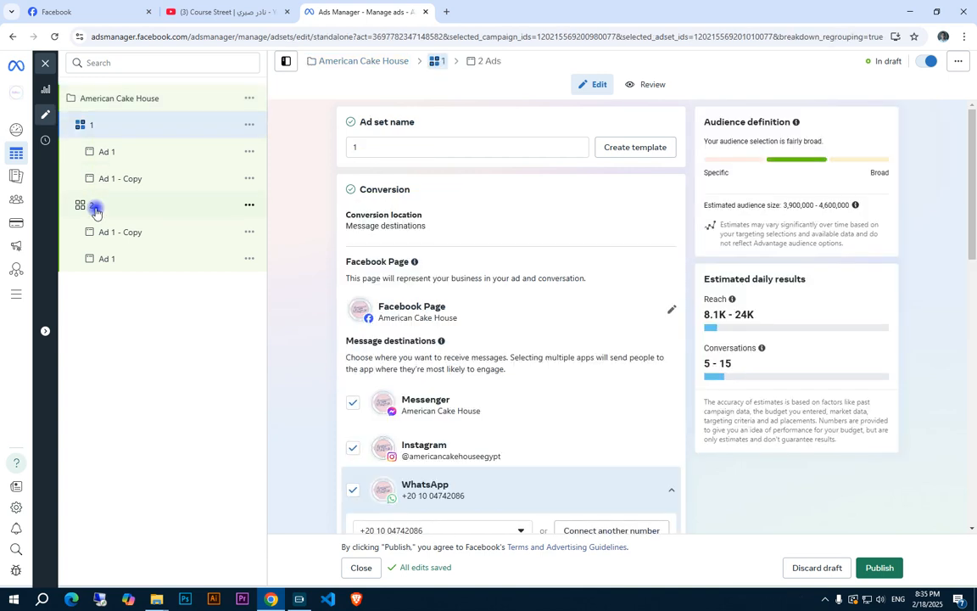
pyautogui.click(96, 131)
pyautogui.click(116, 153)
pyautogui.click(123, 179)
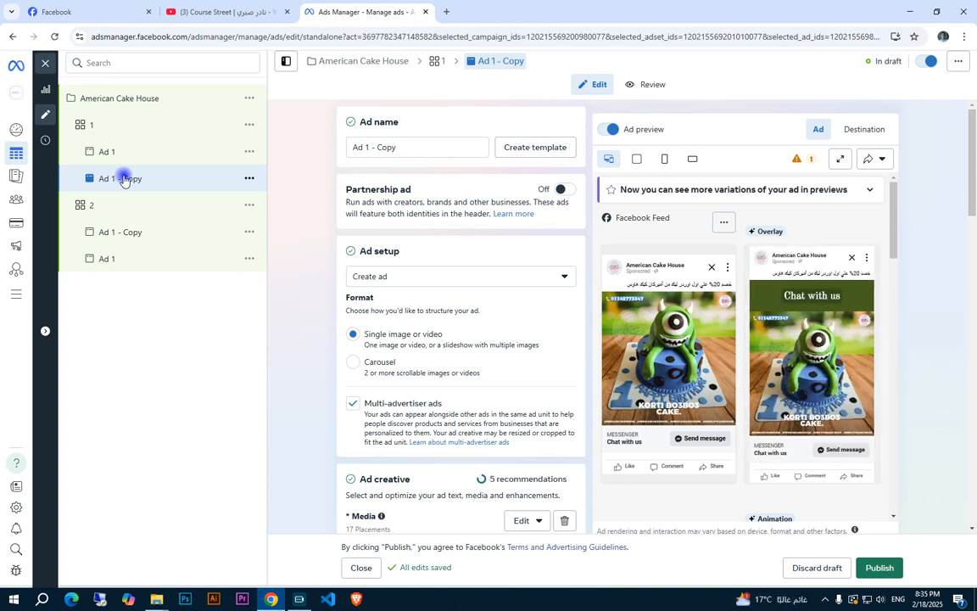
pyautogui.click(108, 132)
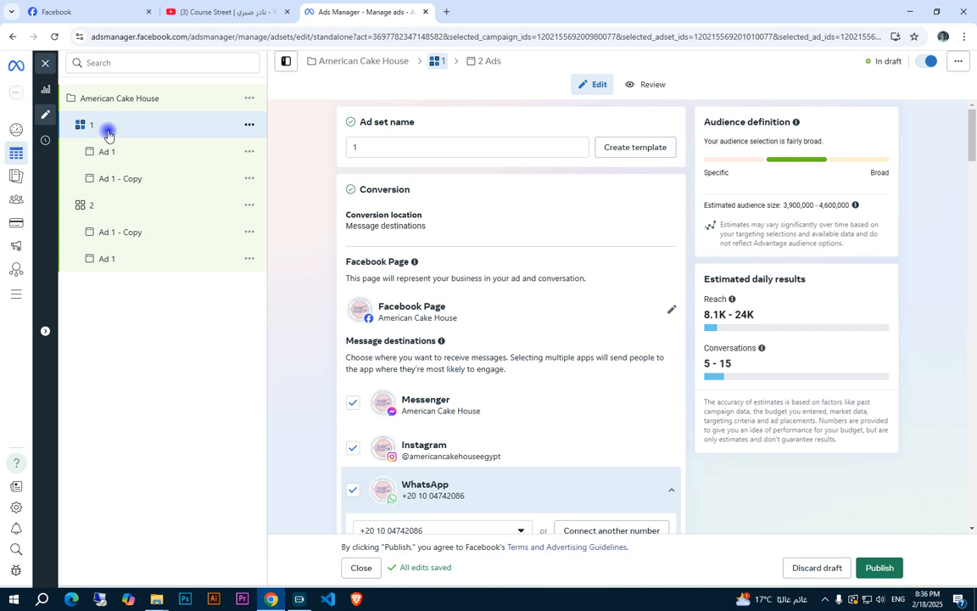
pyautogui.scroll(-8, 506, 225)
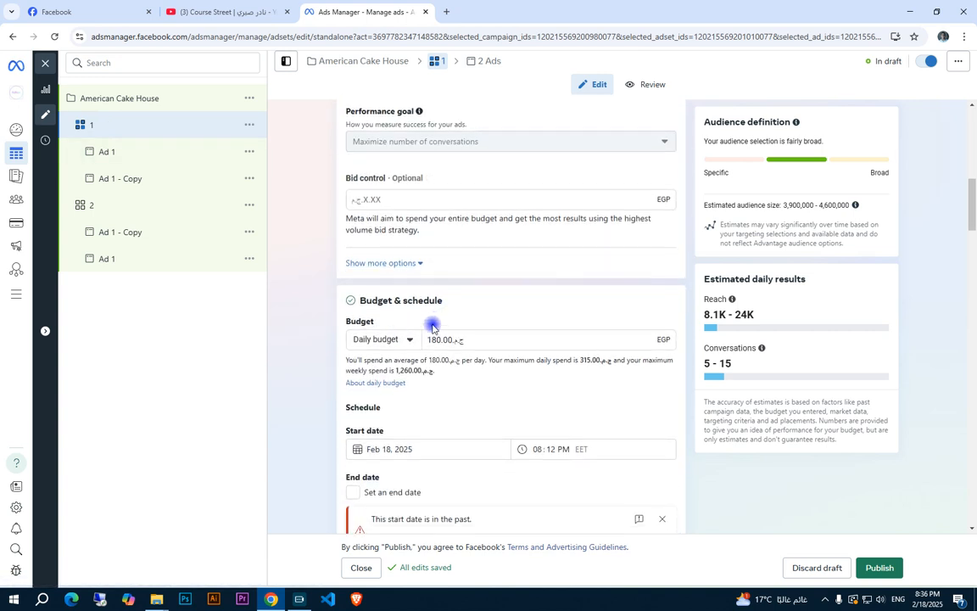